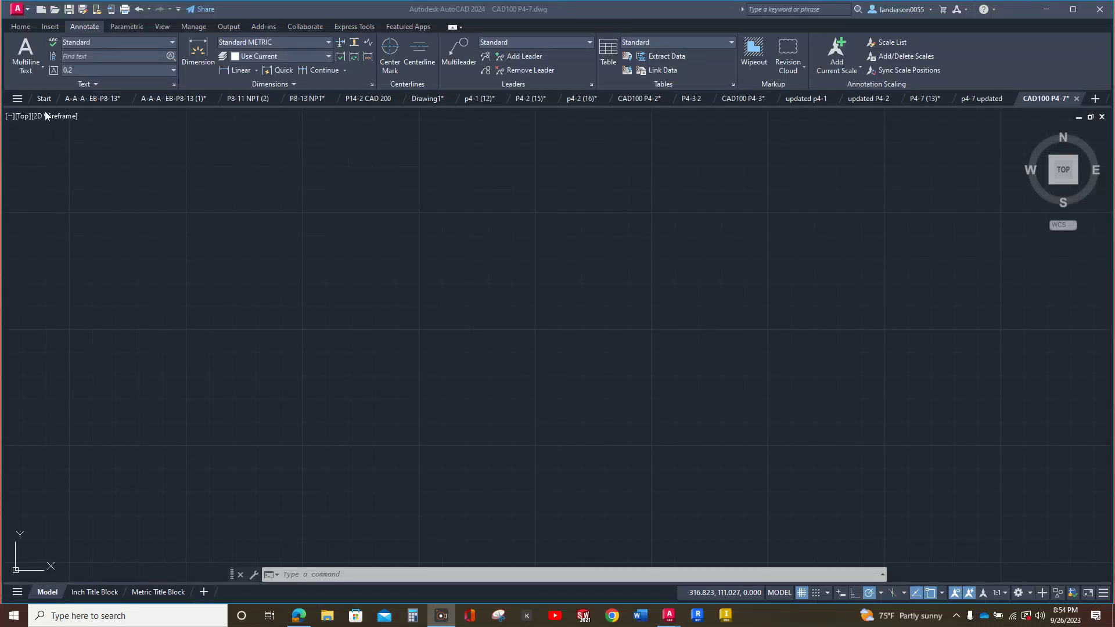
Draw a Center-Radius circle with radius 2
{"action": "left_click", "coordinate": [21, 27]}
{"action": "left_click", "coordinate": [17, 51]}
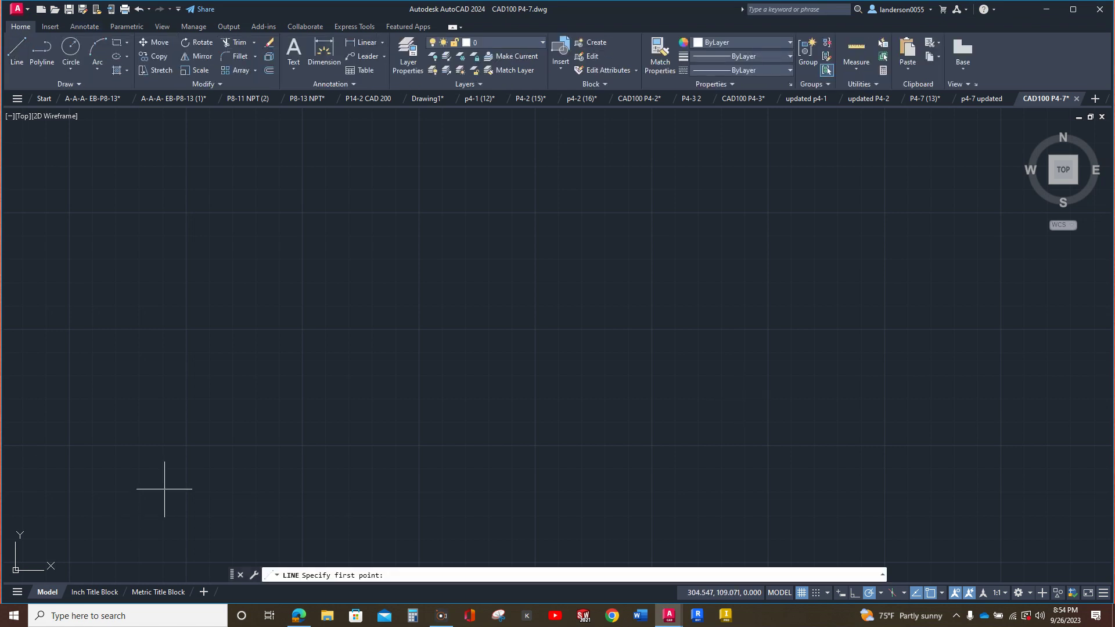
{"action": "left_click", "coordinate": [71, 66]}
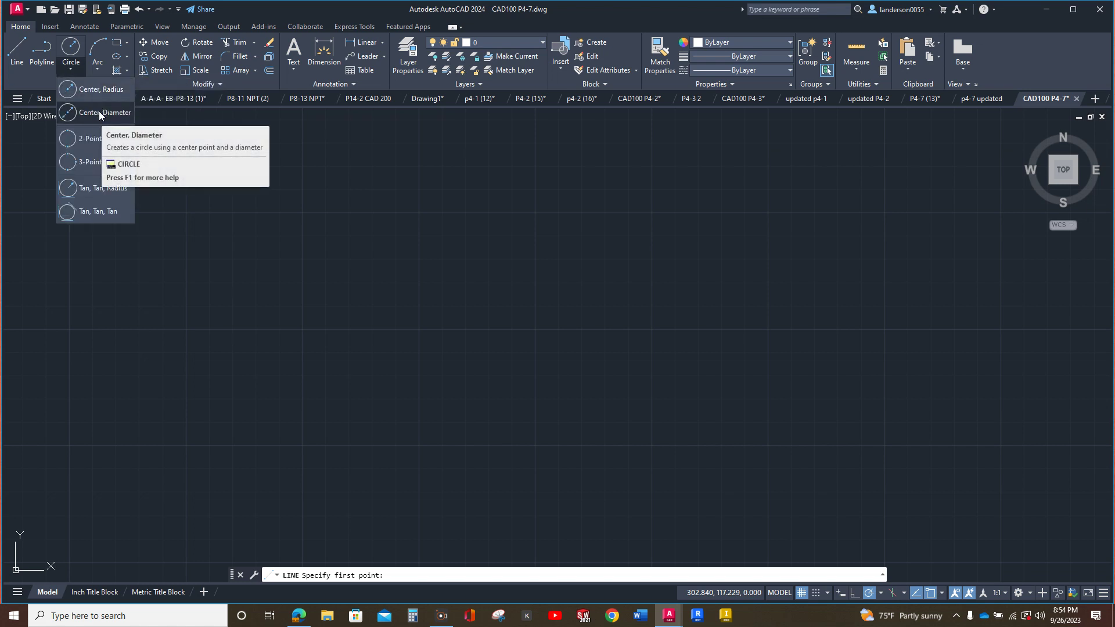
{"action": "left_click", "coordinate": [100, 90]}
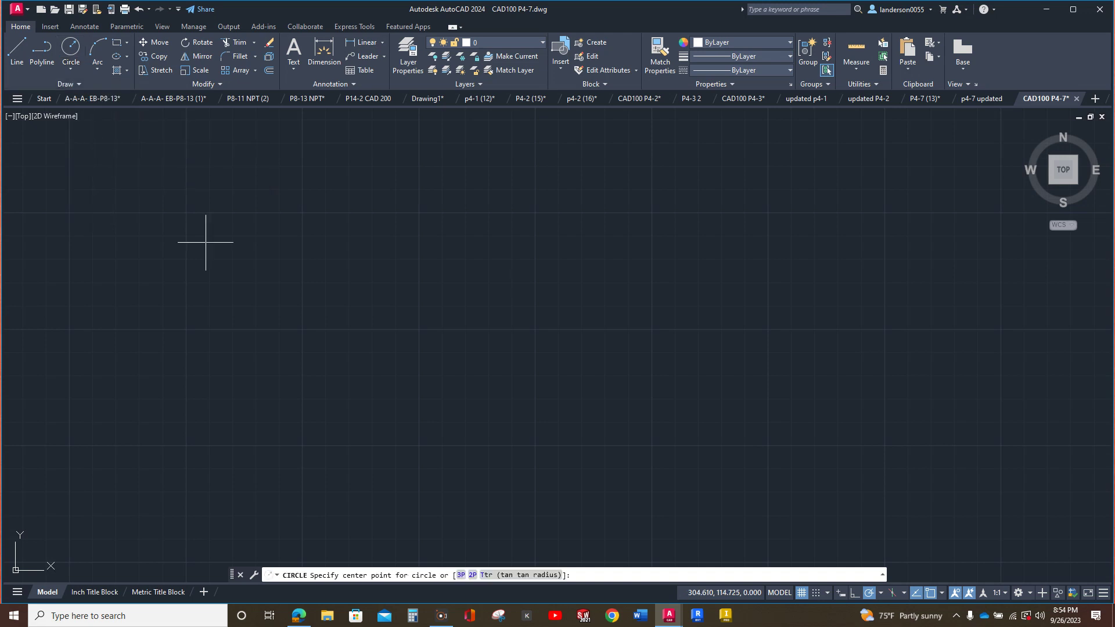
{"action": "left_click", "coordinate": [256, 263]}
{"action": "type", "text": "2"}
{"action": "key", "text": "Return"}
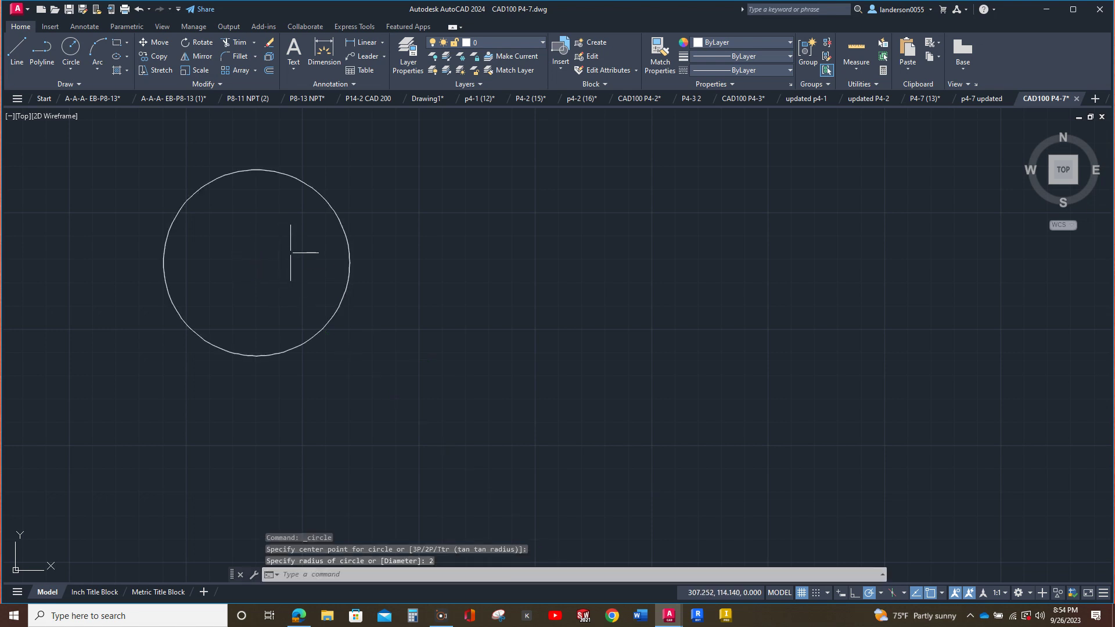
Draw a 6-unit horizontal line from the large circle's centre
{"action": "left_click", "coordinate": [16, 51]}
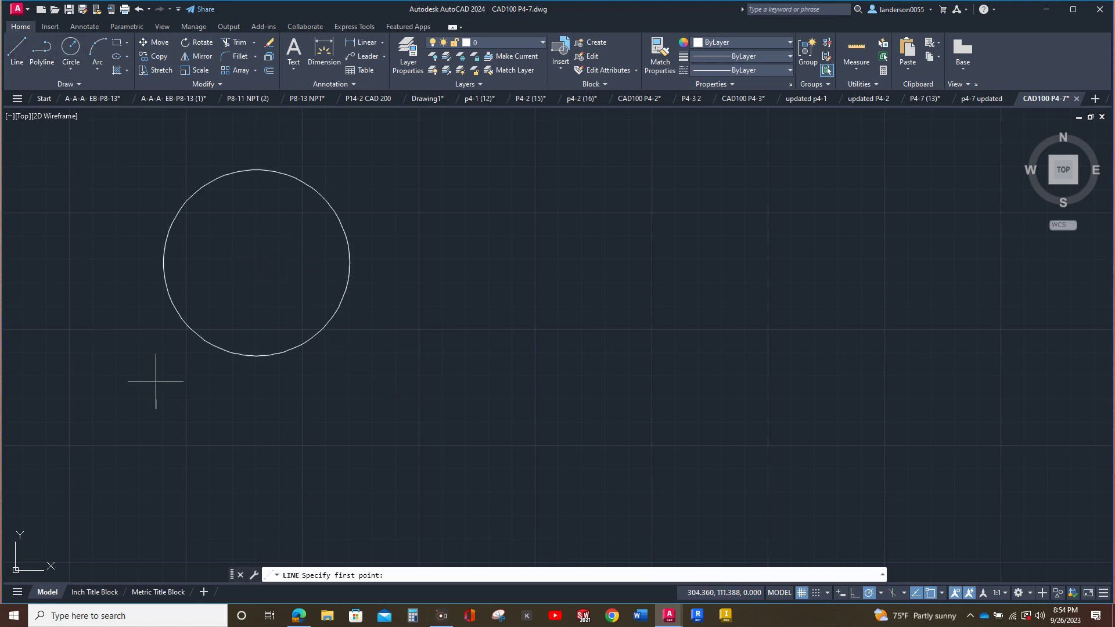
{"action": "left_click", "coordinate": [256, 262]}
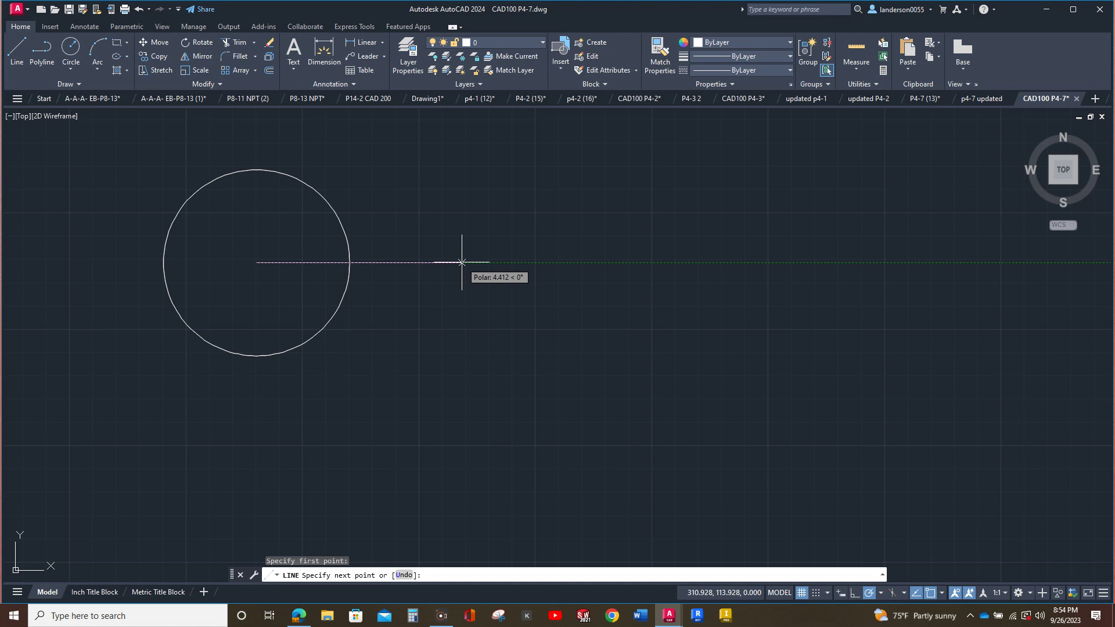
{"action": "type", "text": "6"}
{"action": "key", "text": "Return"}
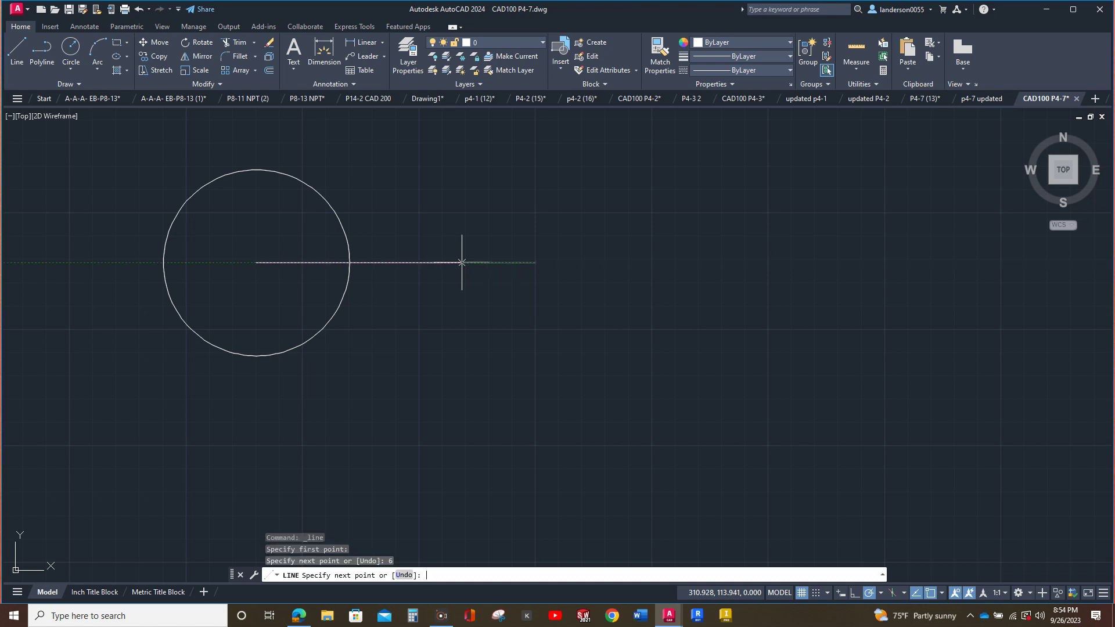
{"action": "key", "text": "Escape"}
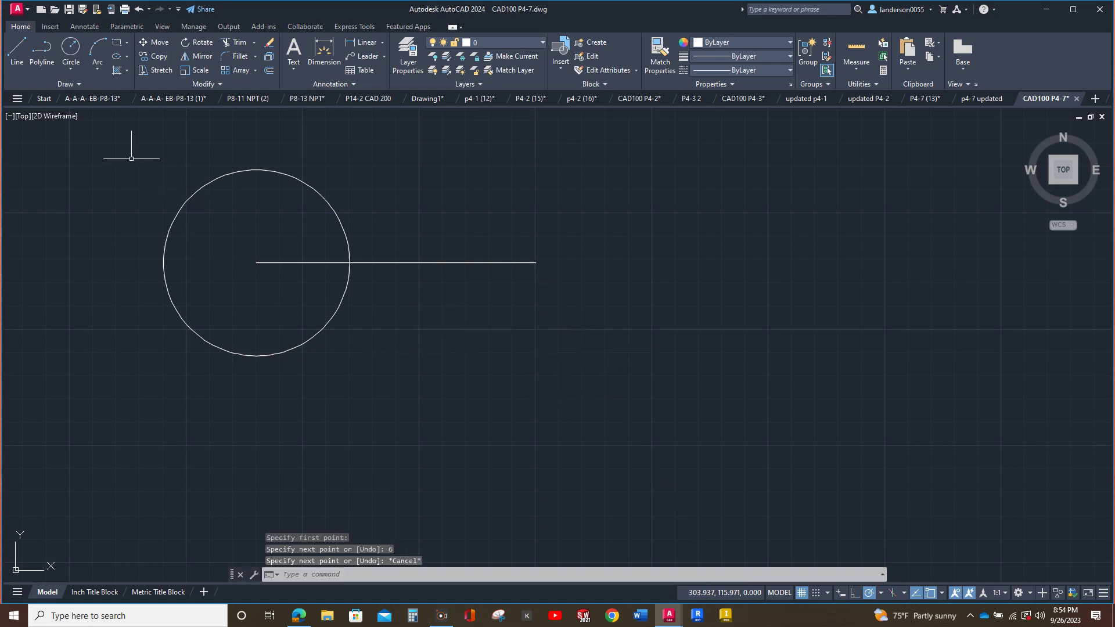
Draw a radius-1 circle centred on the line's far end
{"action": "left_click", "coordinate": [69, 68]}
{"action": "left_click", "coordinate": [100, 90]}
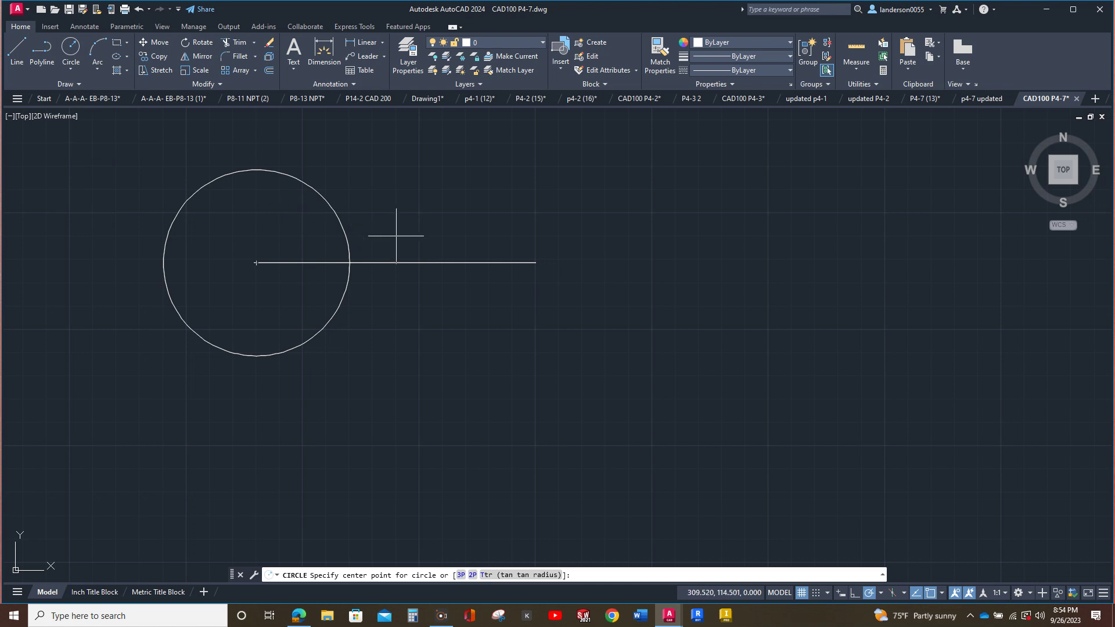
{"action": "left_click", "coordinate": [535, 263]}
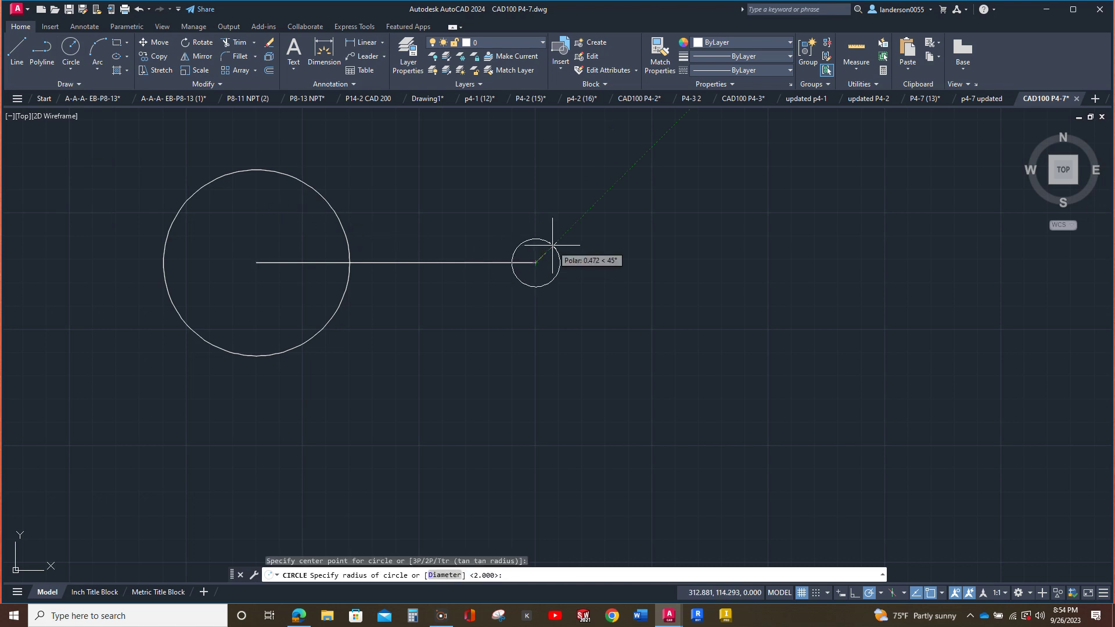
{"action": "type", "text": "1"}
{"action": "key", "text": "Return"}
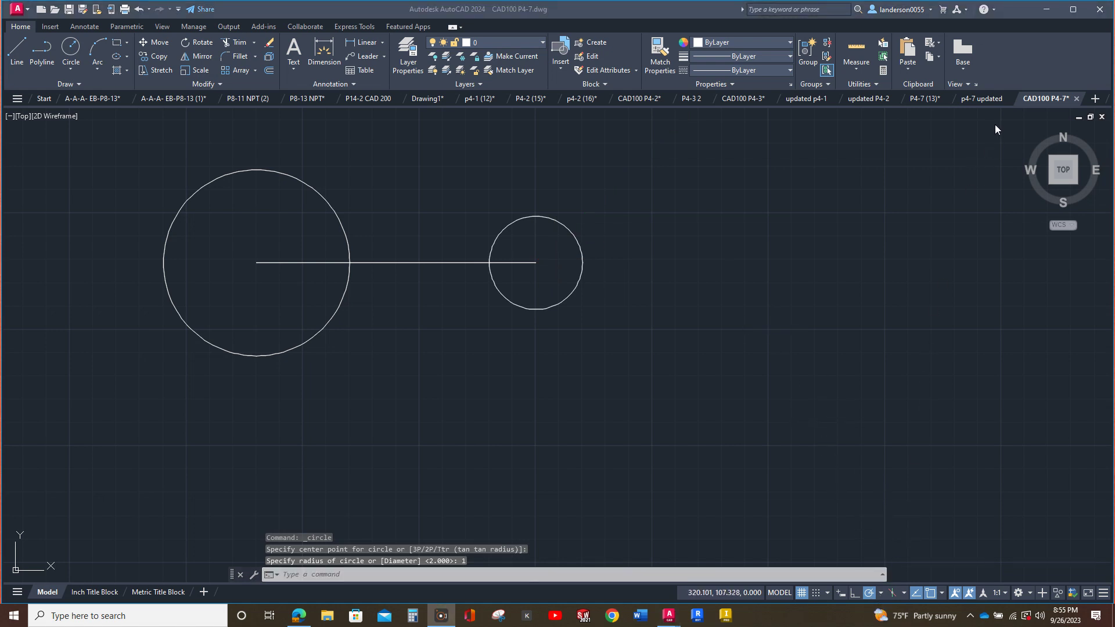
{"action": "left_click", "coordinate": [942, 593]}
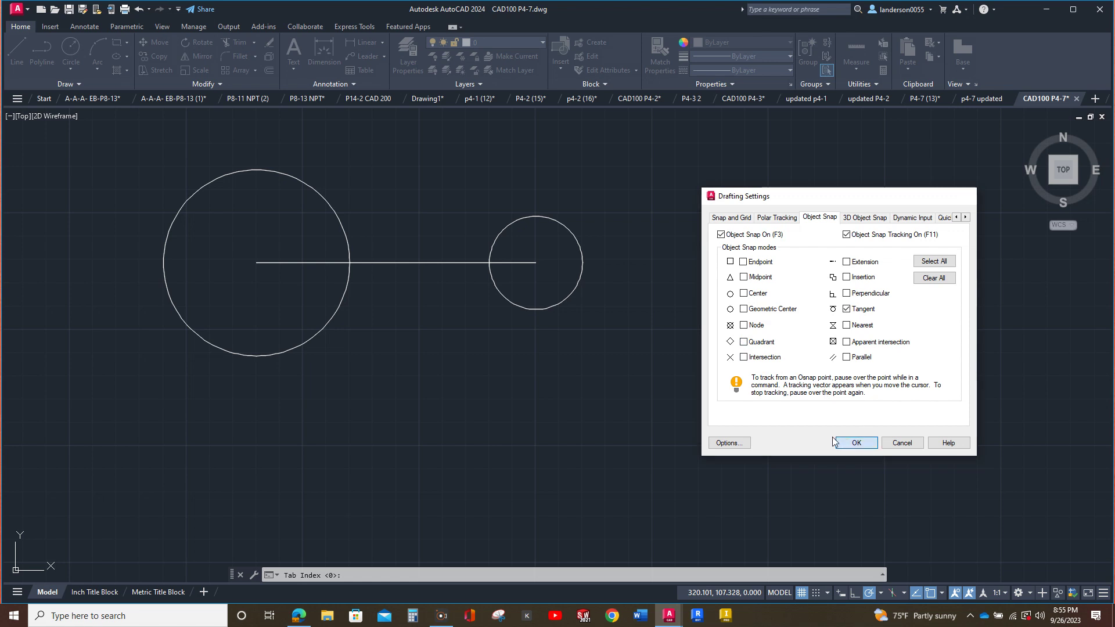
Apply Tangent as the only object snap in Drafting Settings
{"action": "left_click", "coordinate": [856, 444]}
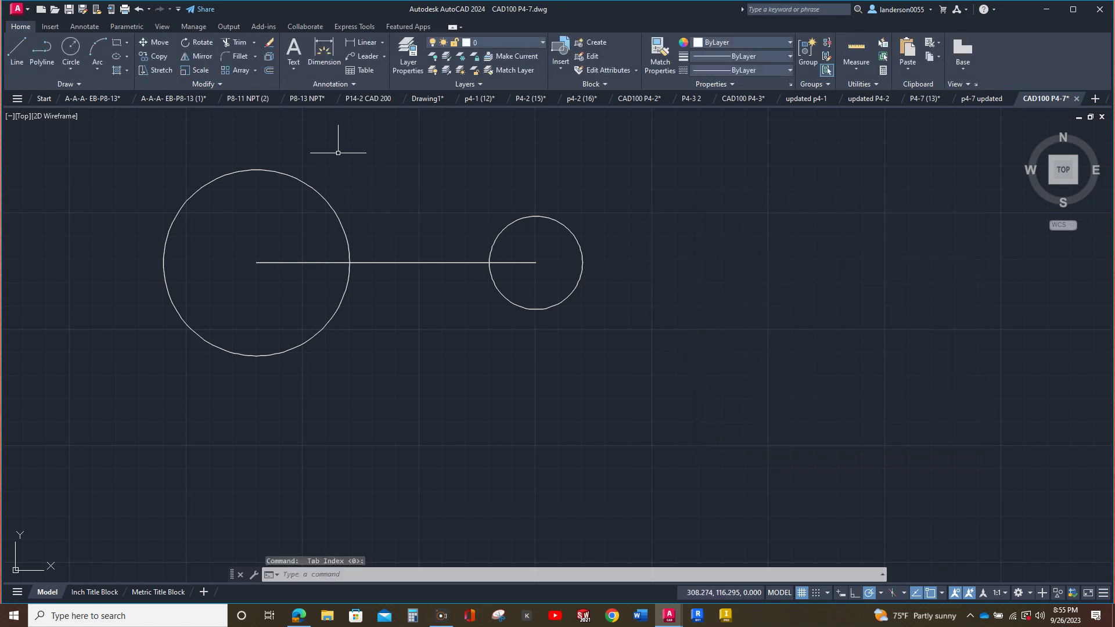
{"action": "left_click", "coordinate": [17, 51]}
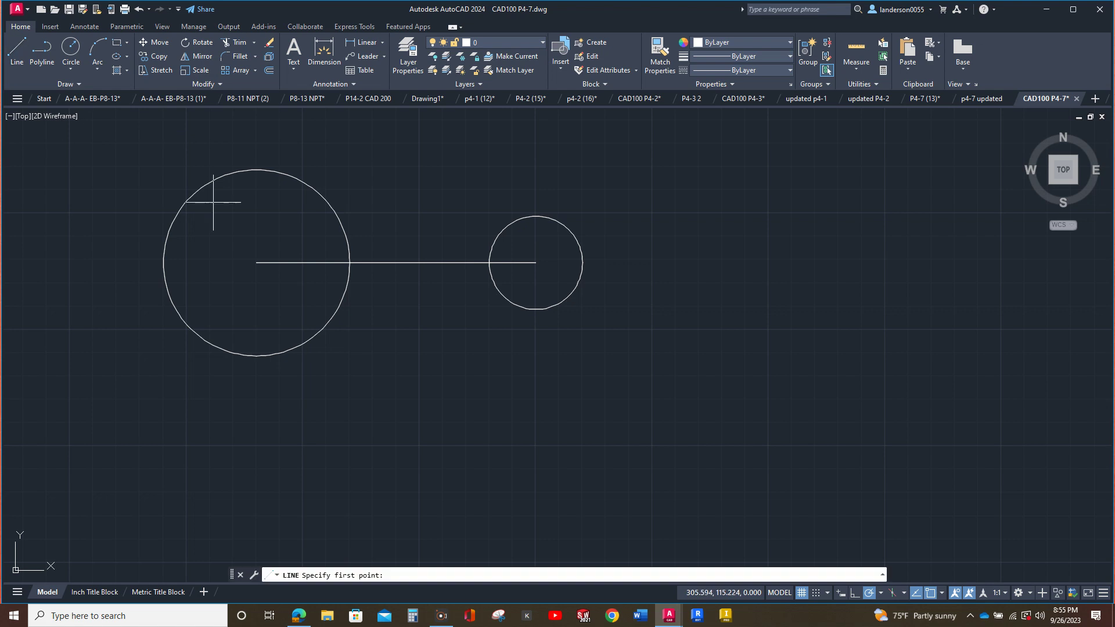
Draw a line tangent to the tops of both circles
{"action": "left_click", "coordinate": [259, 169]}
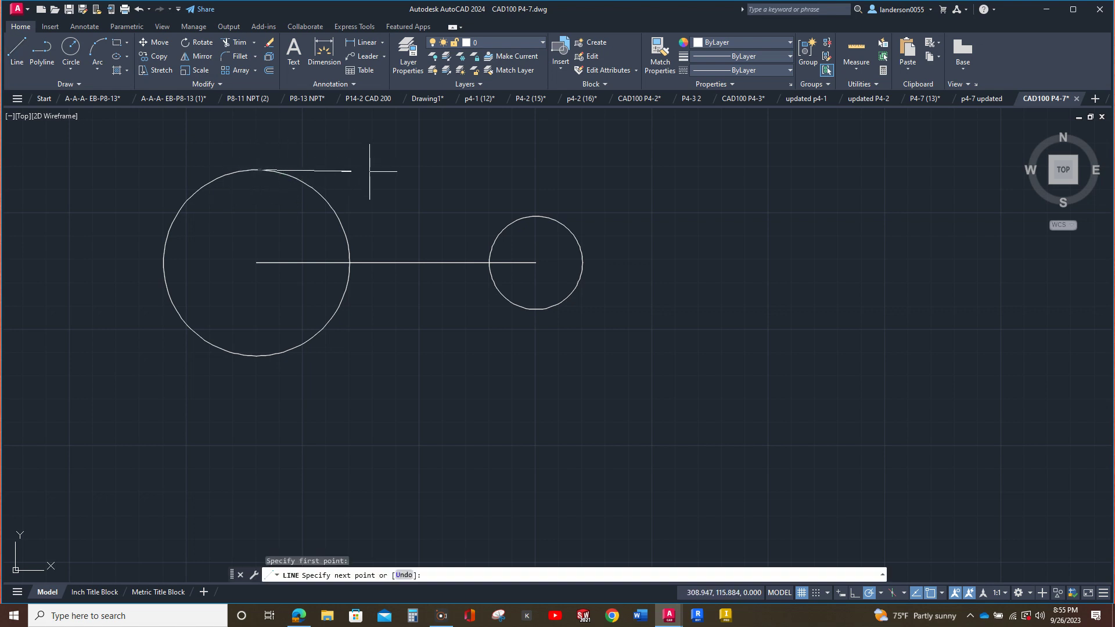
{"action": "left_click", "coordinate": [543, 215]}
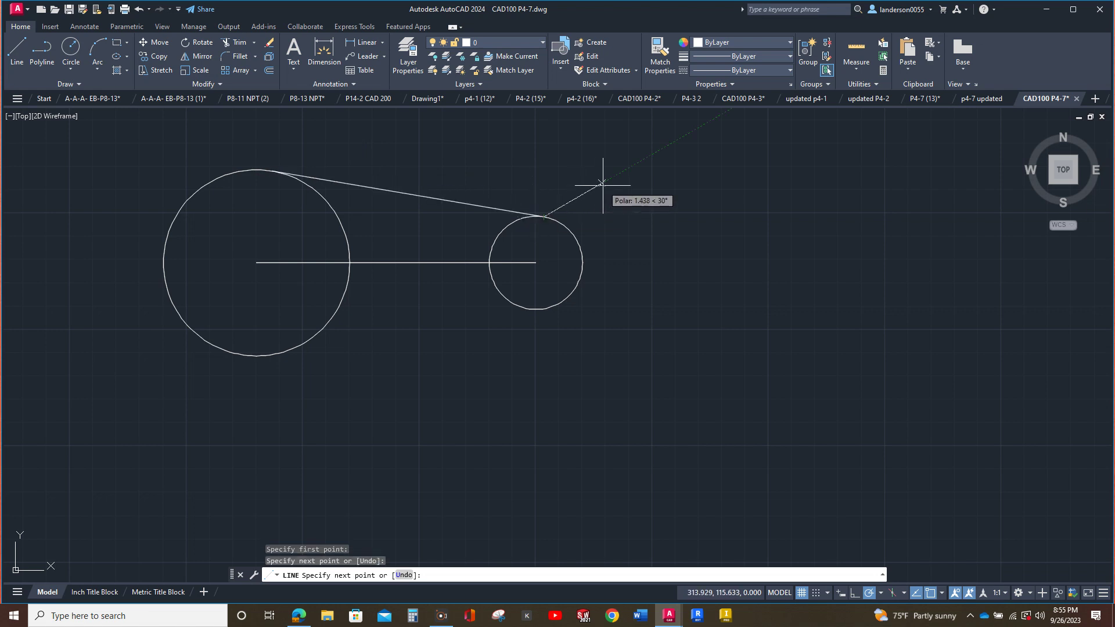
{"action": "key", "text": "Escape"}
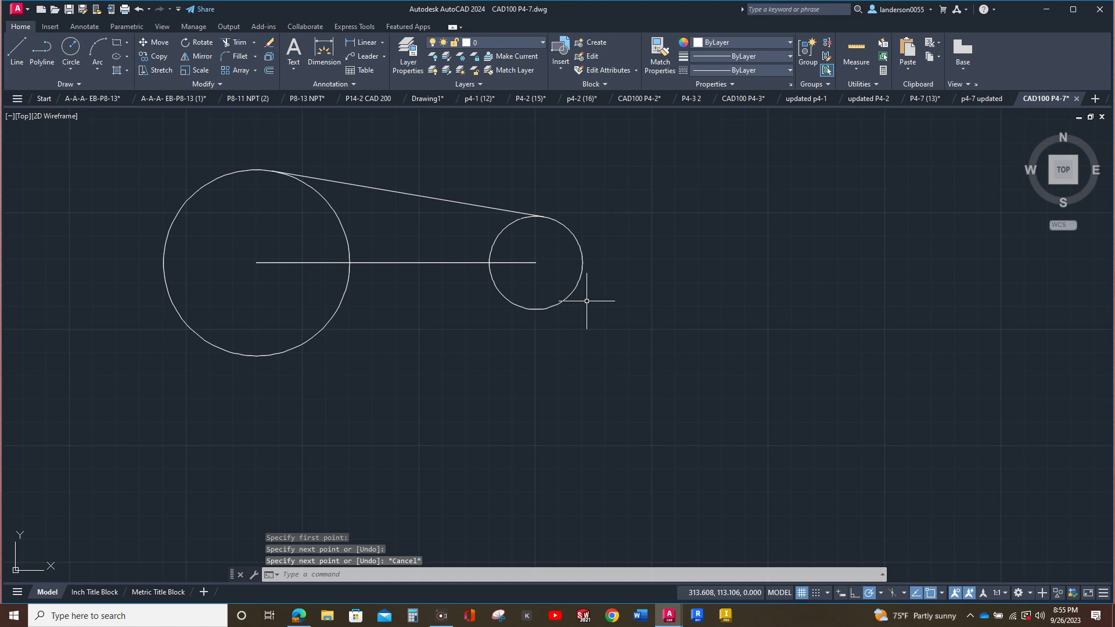
Draw a line tangent to the bottoms of both circles
{"action": "key", "text": "Return"}
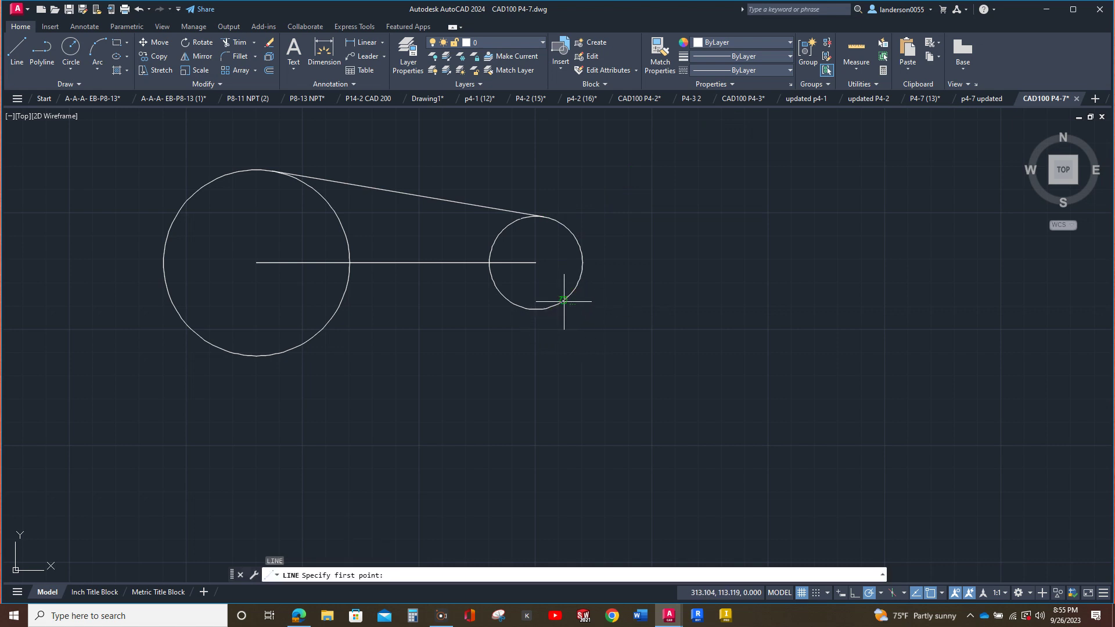
{"action": "left_click", "coordinate": [563, 301]}
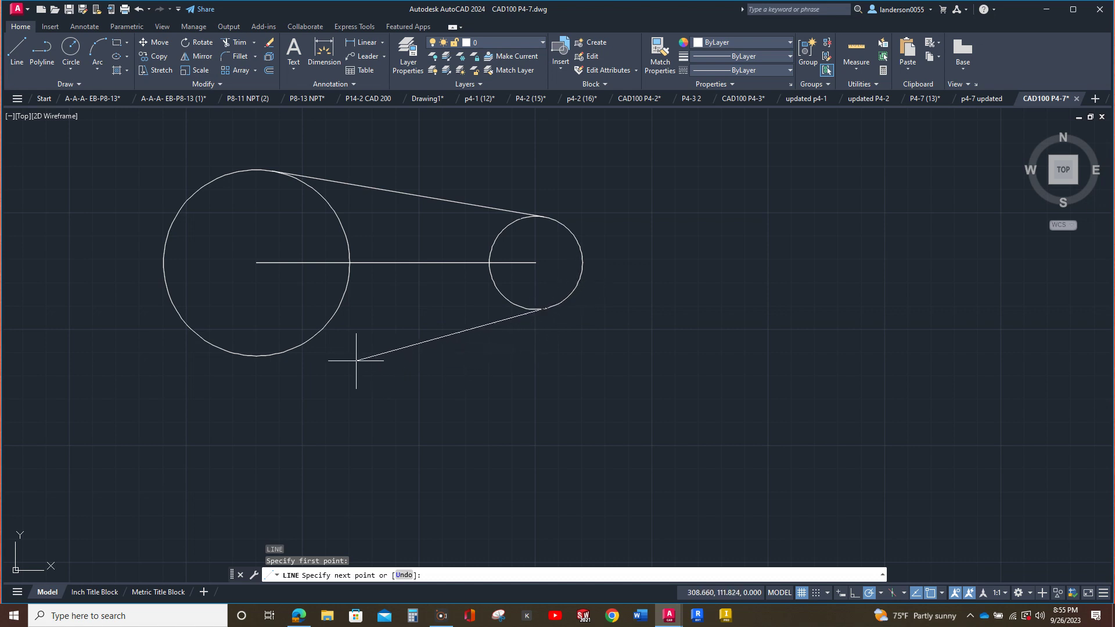
{"action": "left_click", "coordinate": [270, 355]}
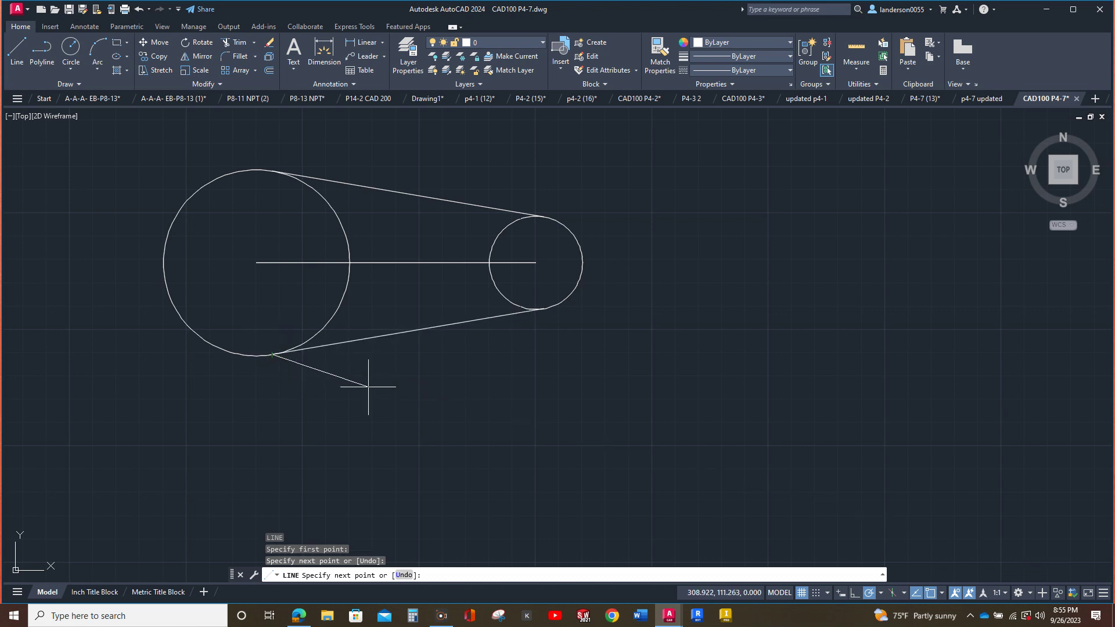
{"action": "key", "text": "Escape"}
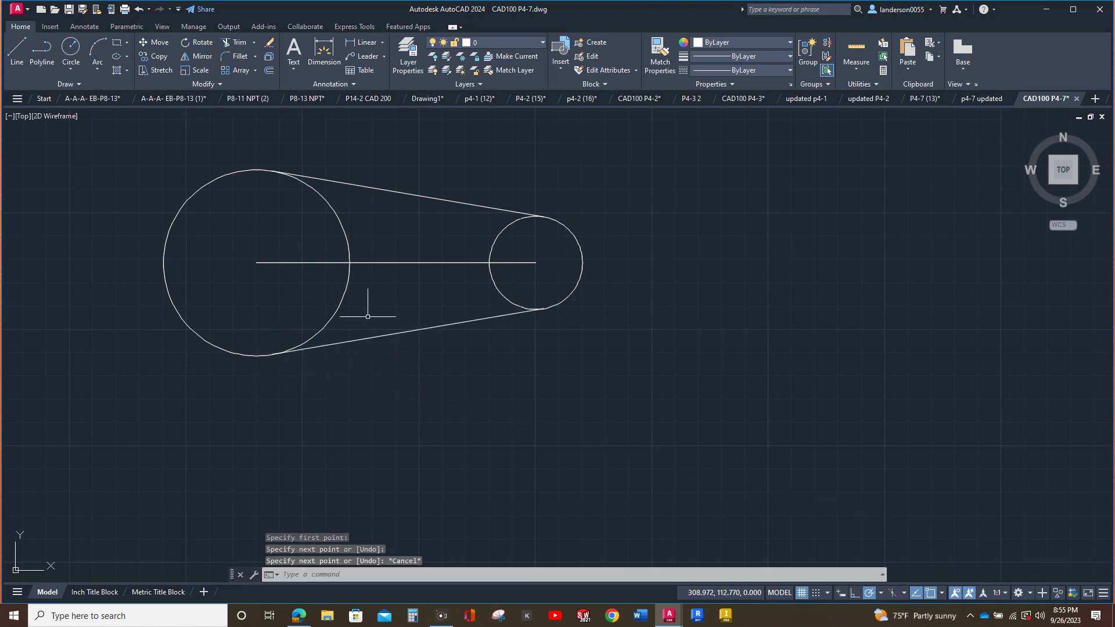
{"action": "left_click", "coordinate": [397, 262]}
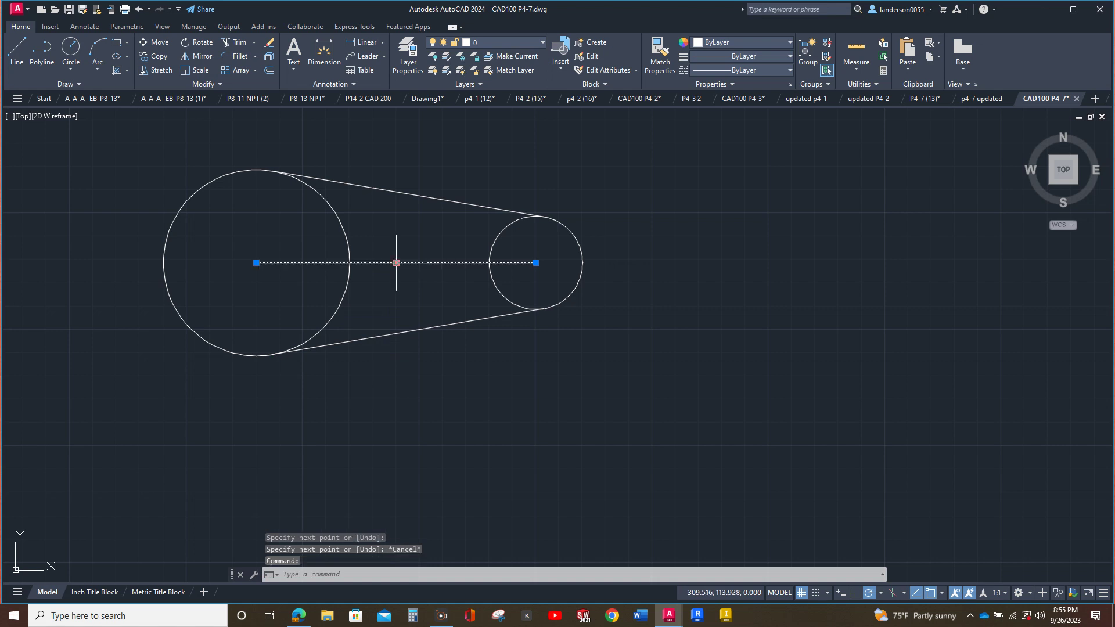
Erase the horizontal centre line and fence-trim the inner arcs of both circles
{"action": "key", "text": "Delete"}
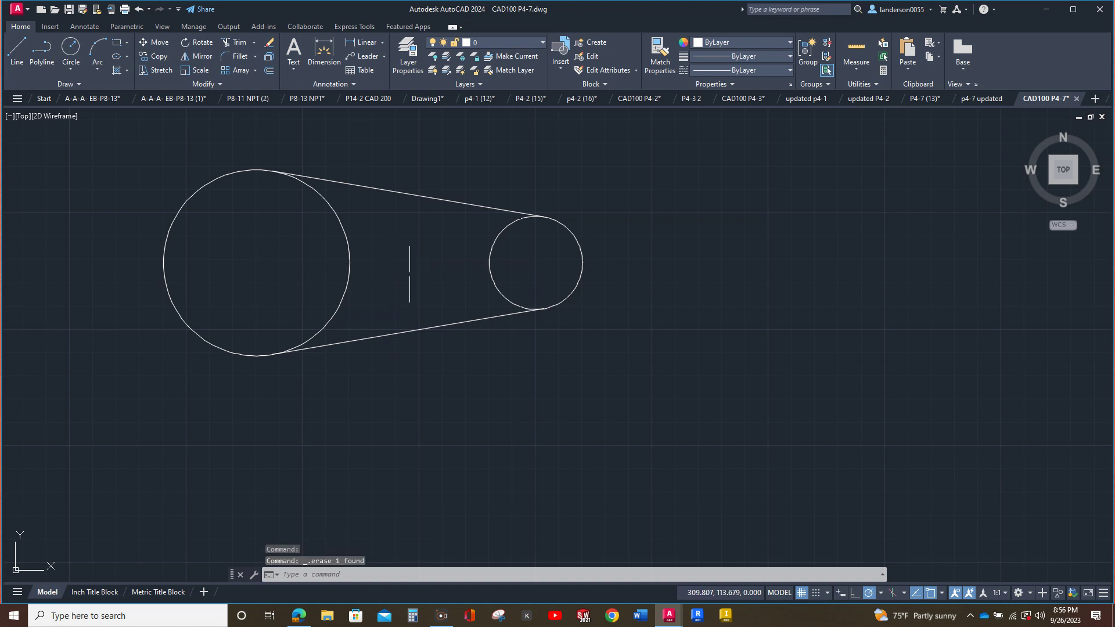
{"action": "left_click", "coordinate": [245, 43]}
{"action": "left_click", "coordinate": [323, 262]}
{"action": "left_click", "coordinate": [524, 256]}
{"action": "key", "text": "Return"}
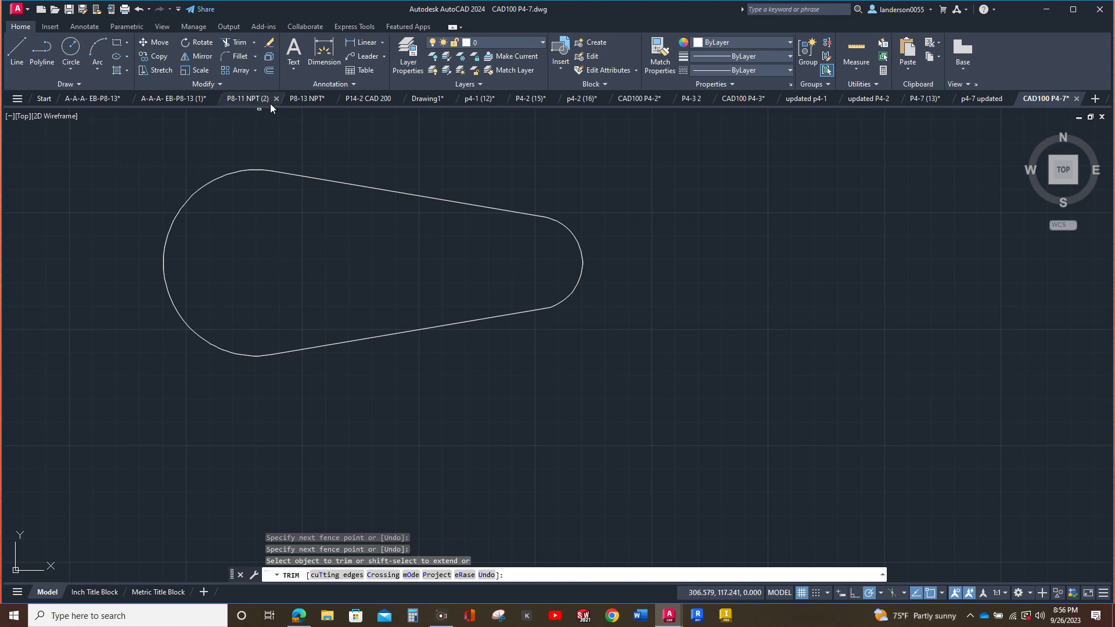
Add center marks to the large left arc and small right arc on the CENTER layer
{"action": "left_click", "coordinate": [79, 27]}
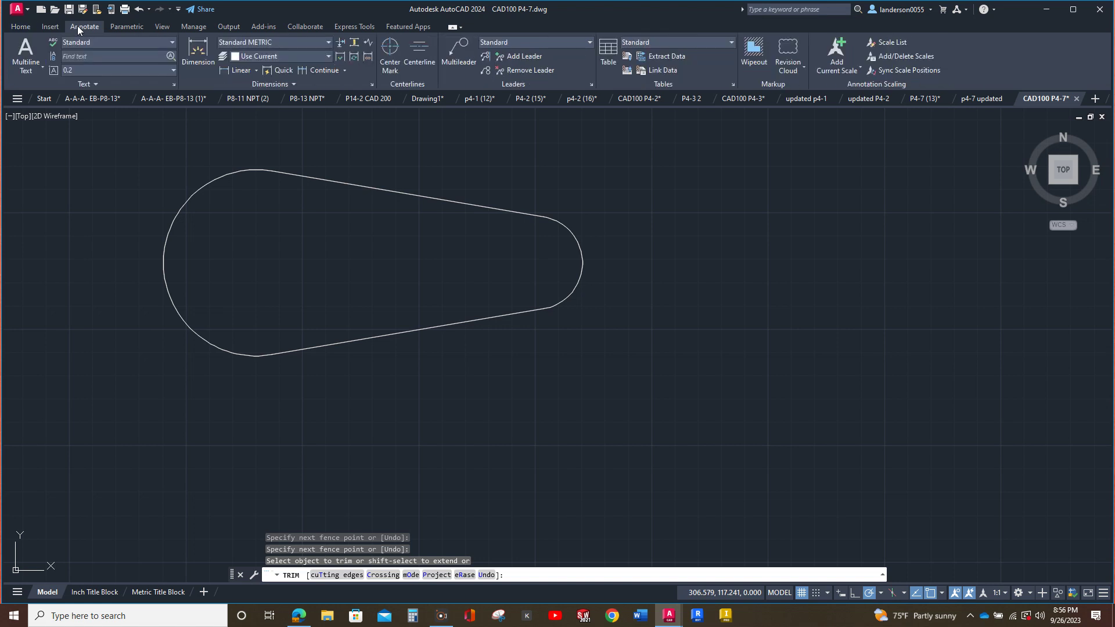
{"action": "left_click", "coordinate": [589, 44]}
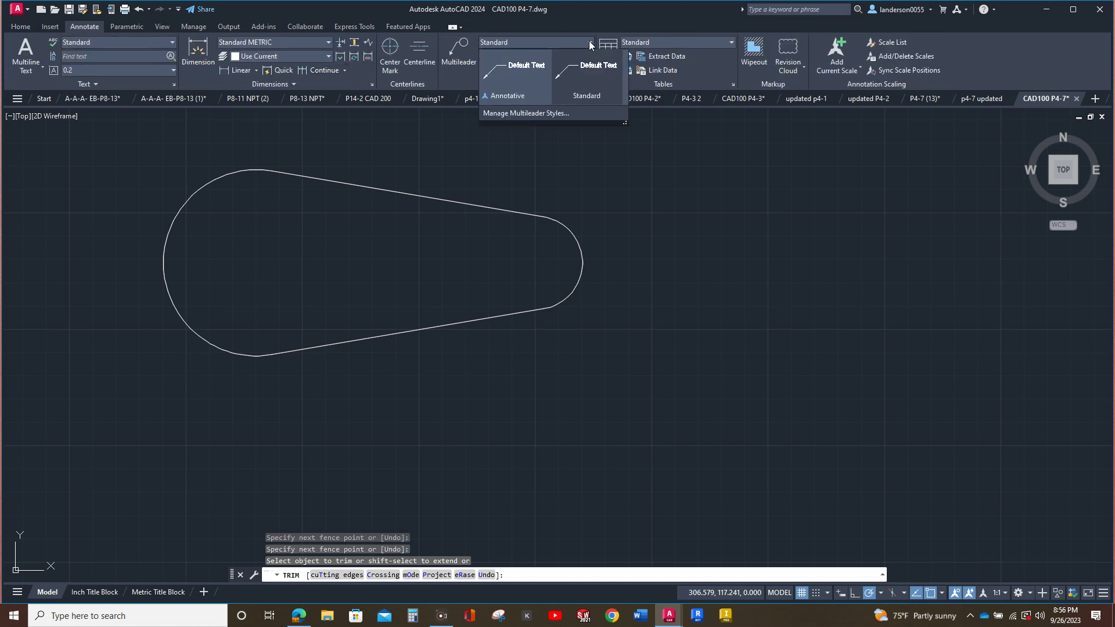
{"action": "left_click", "coordinate": [389, 52]}
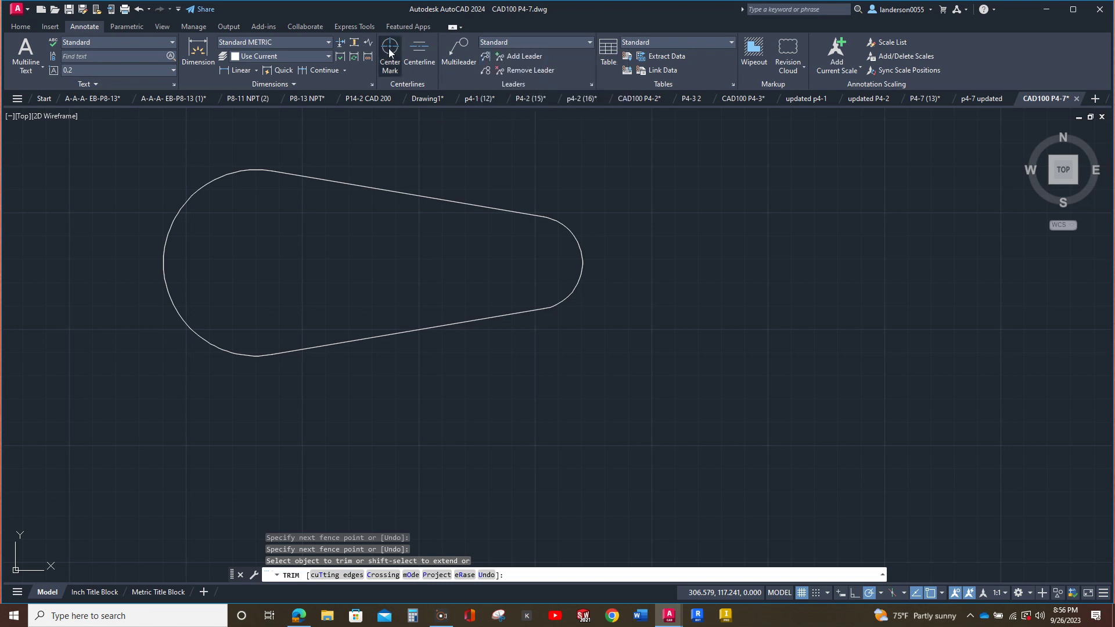
{"action": "left_click", "coordinate": [20, 26]}
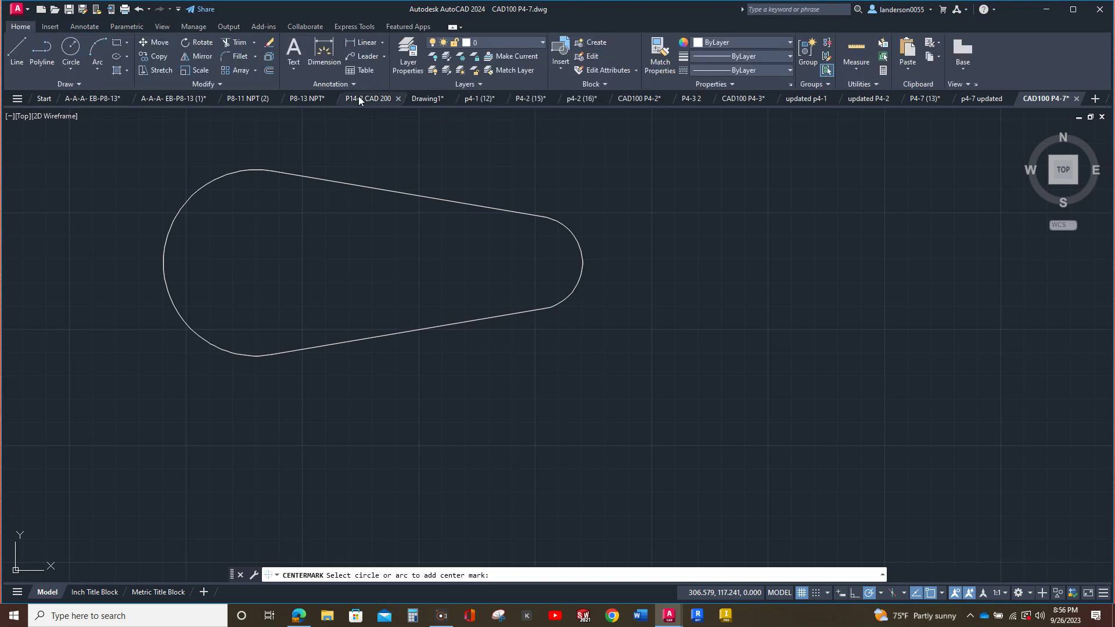
{"action": "left_click", "coordinate": [543, 43]}
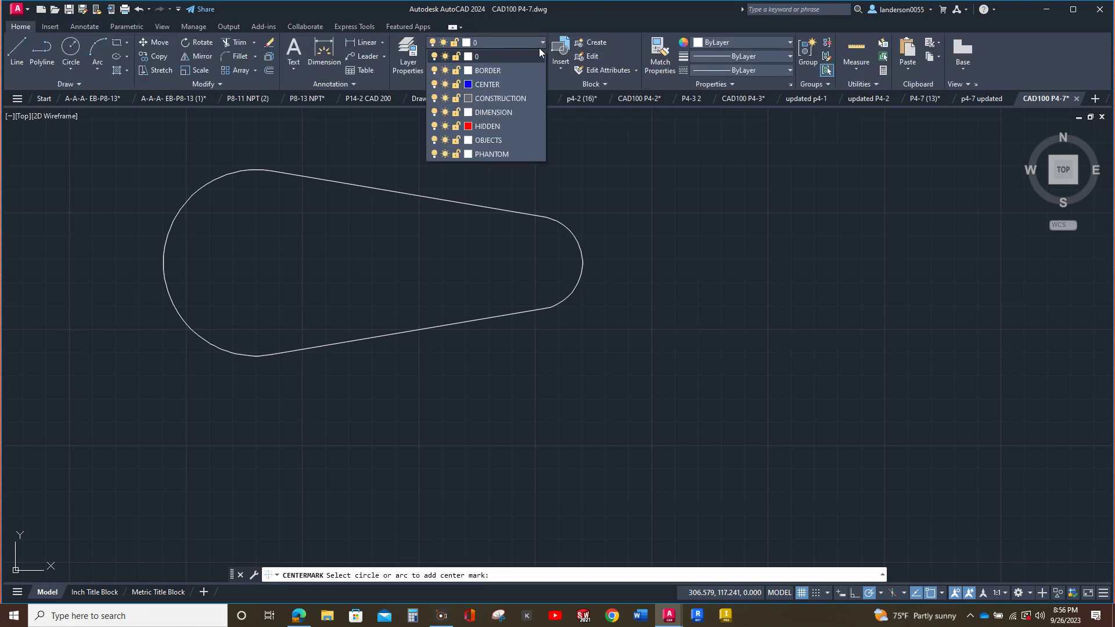
{"action": "left_click", "coordinate": [494, 83]}
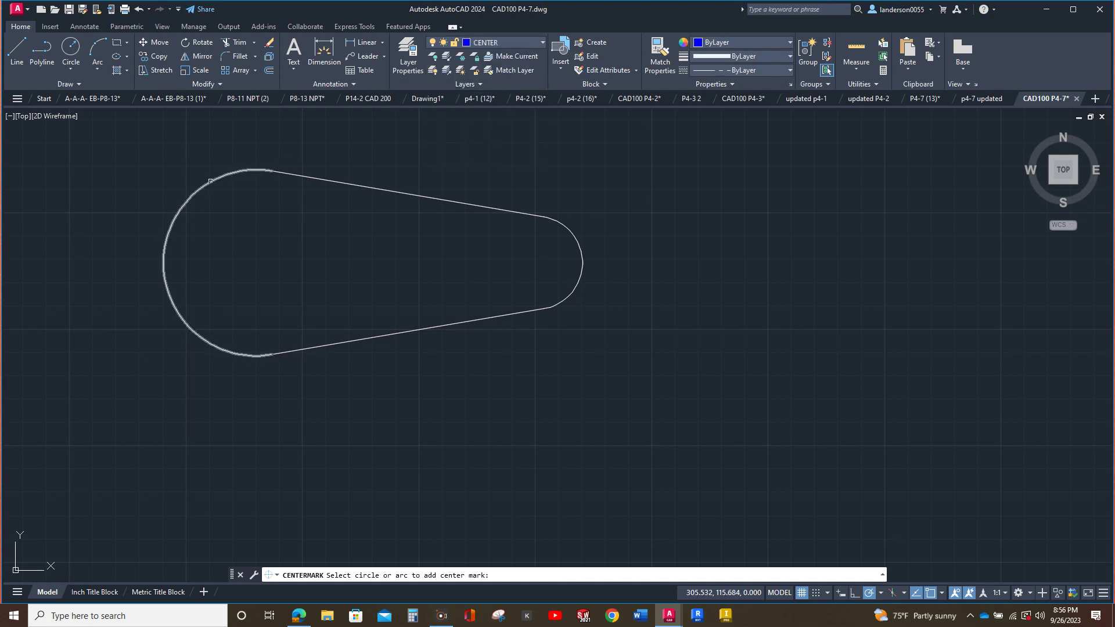
{"action": "left_click", "coordinate": [165, 263]}
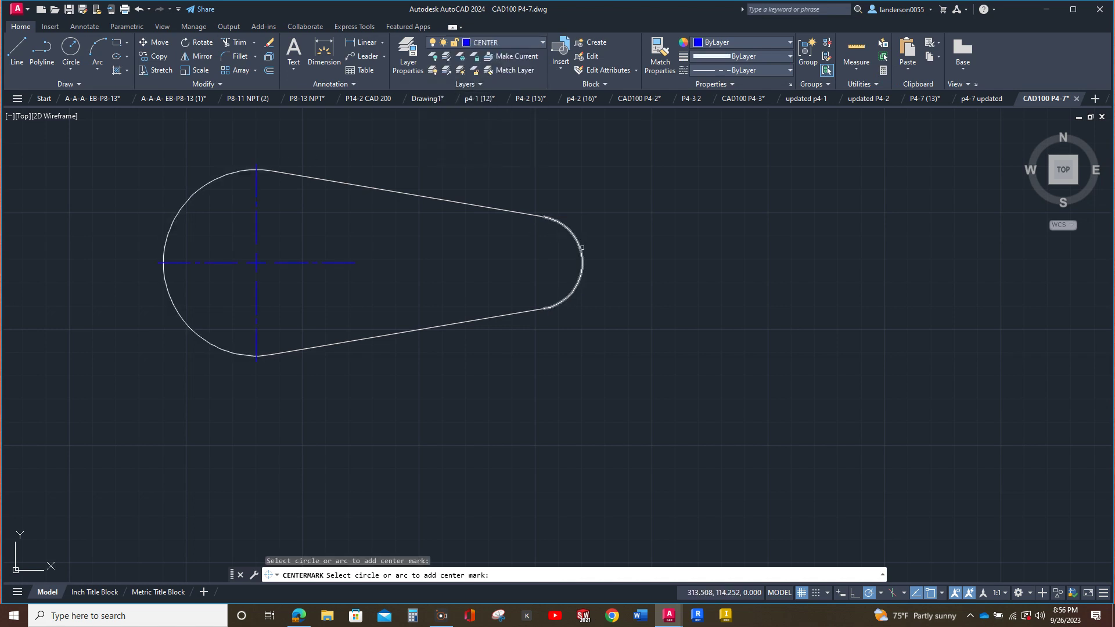
{"action": "left_click", "coordinate": [580, 243]}
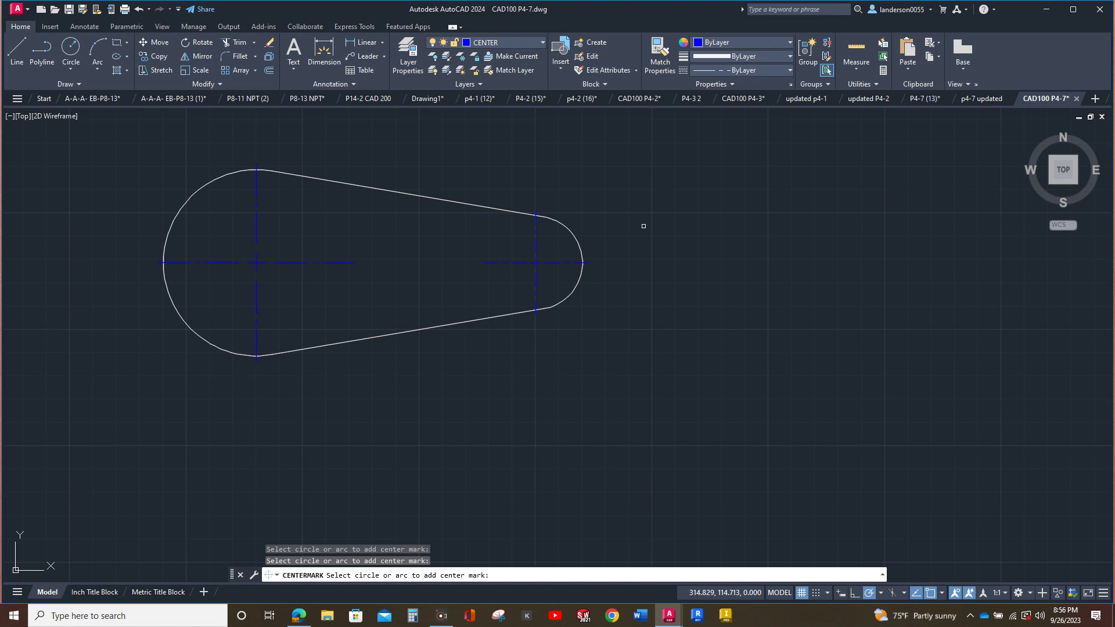
{"action": "key", "text": "Escape"}
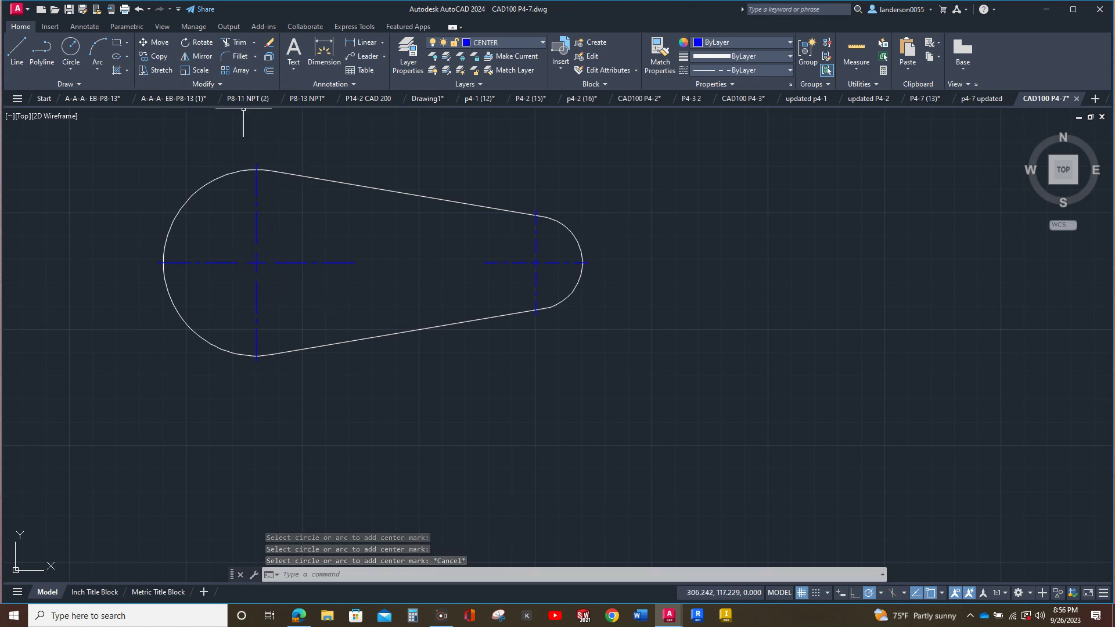
Enable Endpoint, Midpoint, Center, Geometric Center, Node, Quadrant and Insertion object snaps
{"action": "left_click", "coordinate": [67, 68]}
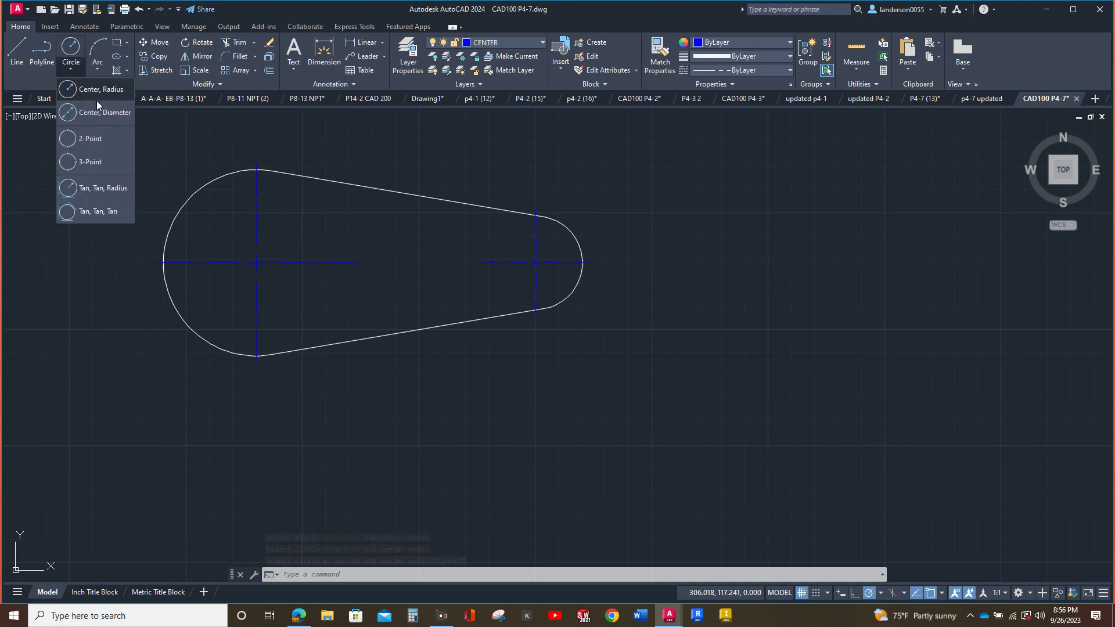
{"action": "left_click", "coordinate": [92, 89]}
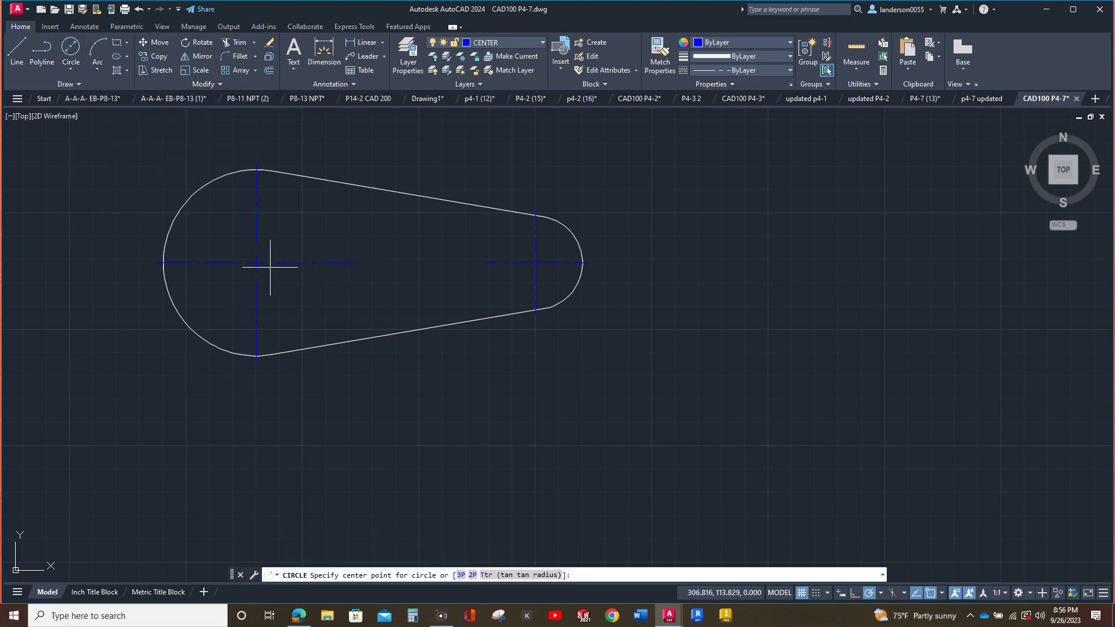
{"action": "left_click", "coordinate": [941, 593]}
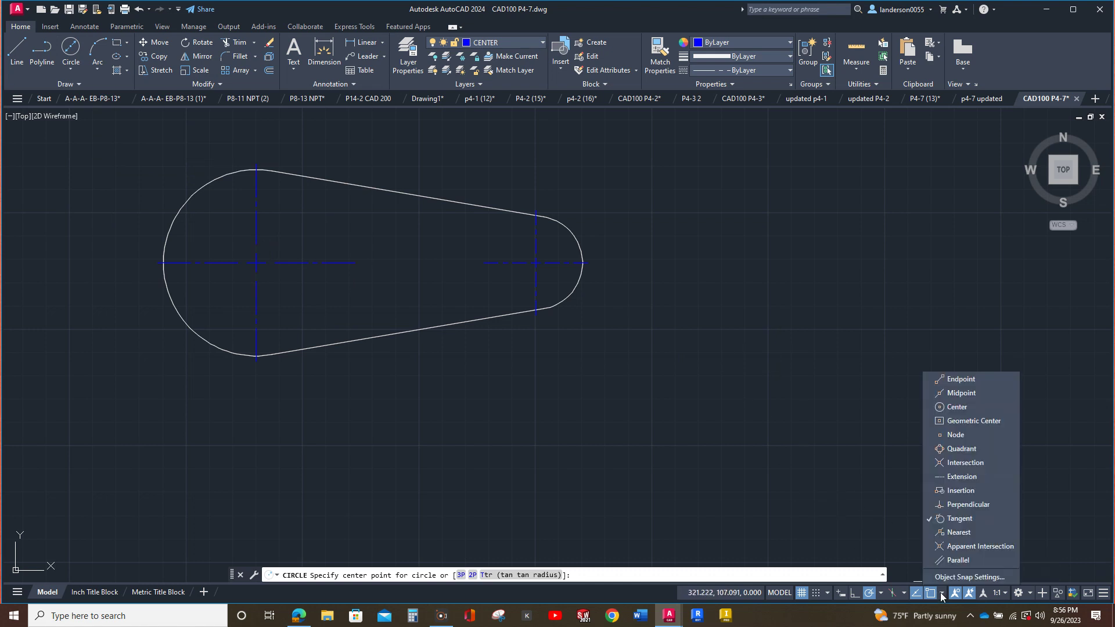
{"action": "left_click", "coordinate": [931, 380]}
{"action": "left_click", "coordinate": [928, 394]}
{"action": "left_click", "coordinate": [929, 408]}
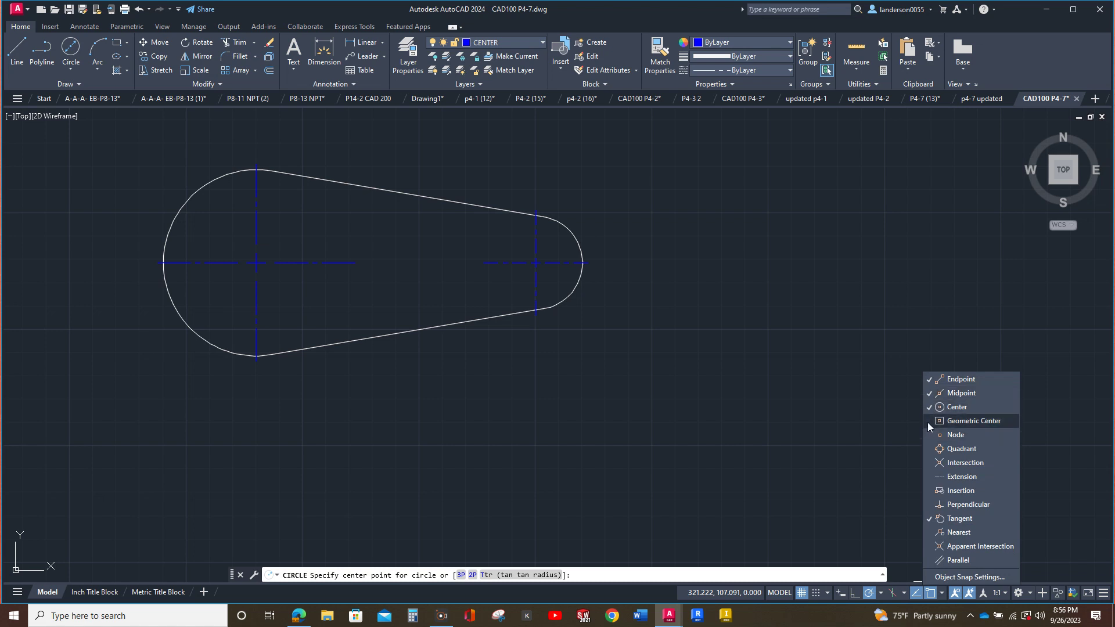
{"action": "left_click", "coordinate": [928, 422]}
{"action": "left_click", "coordinate": [925, 434]}
{"action": "left_click", "coordinate": [929, 448]}
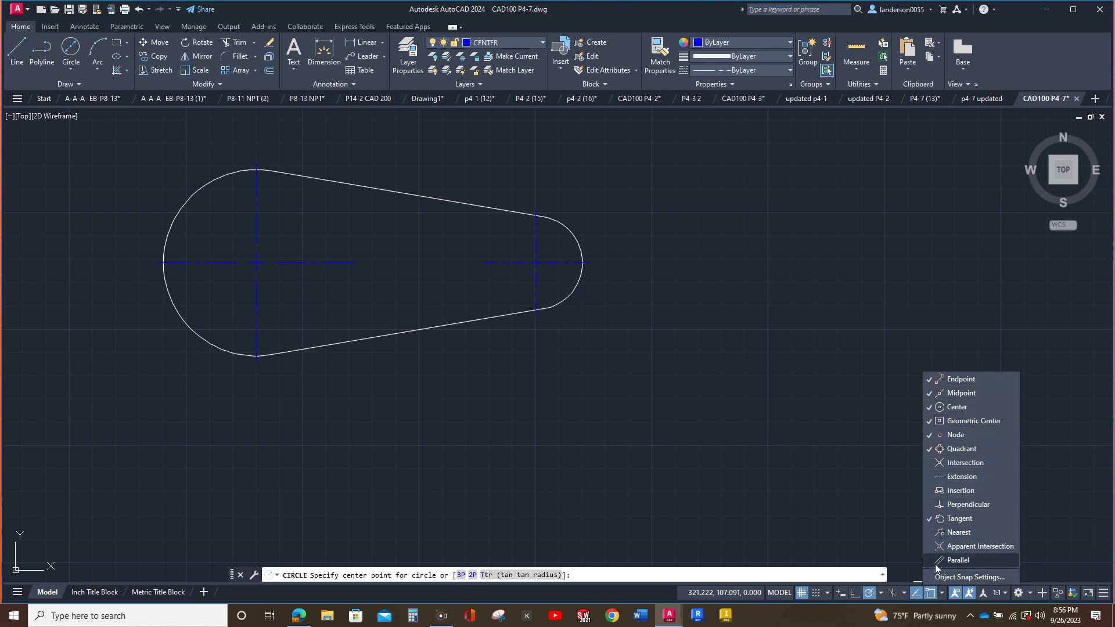
{"action": "left_click", "coordinate": [953, 490]}
{"action": "left_click", "coordinate": [853, 448]}
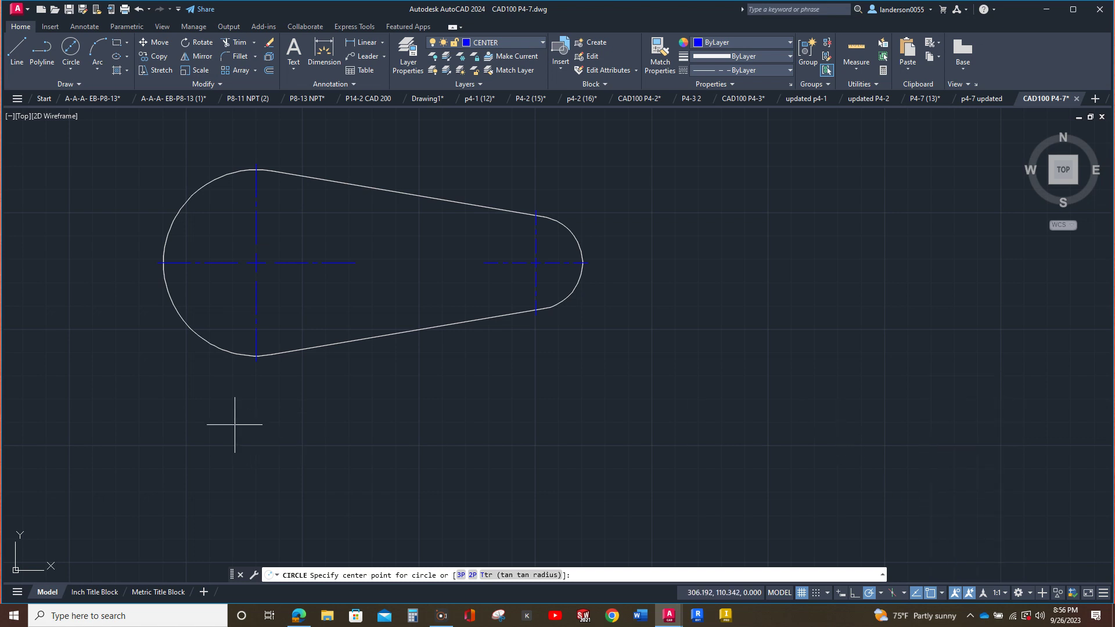
Draw a 2.5-diameter circle centred on the lever's large end
{"action": "left_click", "coordinate": [256, 263]}
{"action": "type", "text": "d"}
{"action": "key", "text": "Return"}
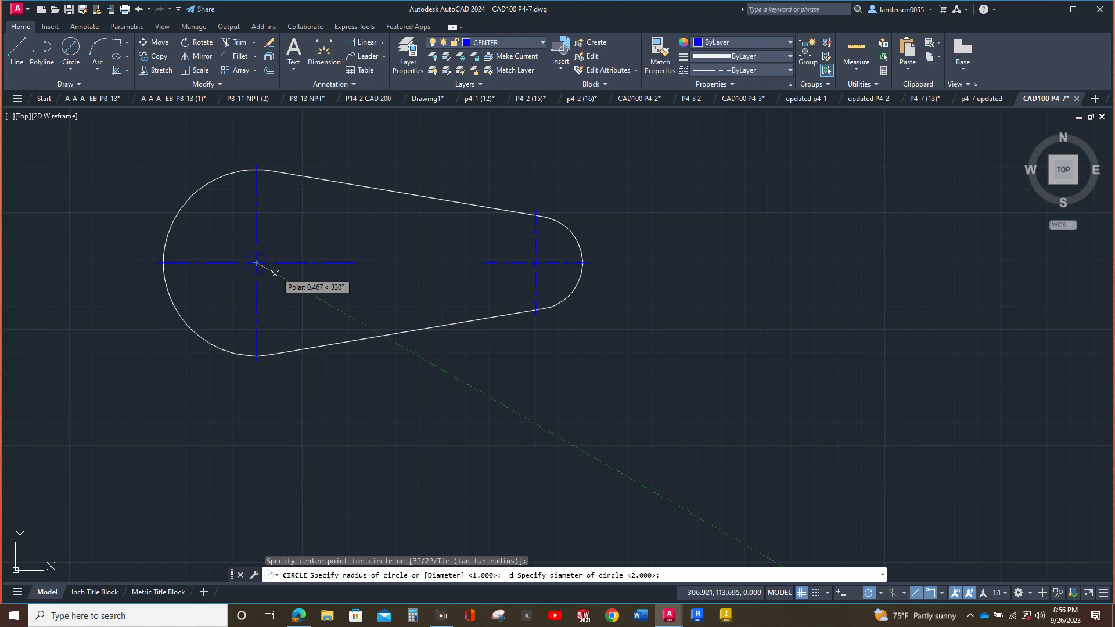
{"action": "type", "text": "2.5"}
{"action": "key", "text": "Return"}
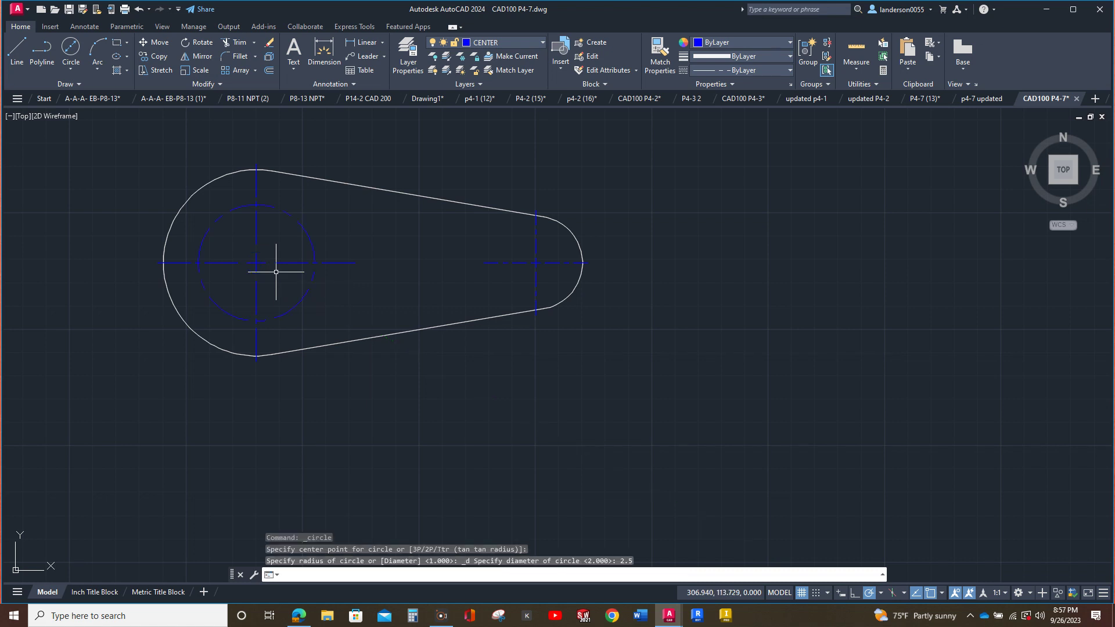
{"action": "key", "text": "Escape"}
{"action": "key", "text": "Escape"}
{"action": "left_click", "coordinate": [307, 234]}
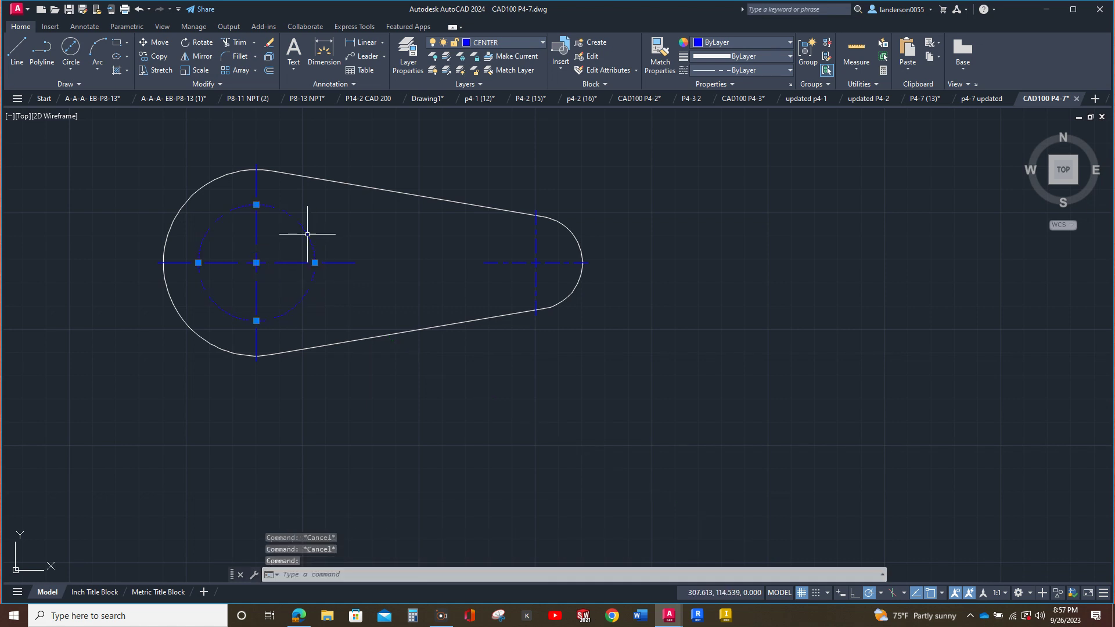
Move the 2.5-diameter circle onto layer 0
{"action": "left_click", "coordinate": [544, 42]}
{"action": "left_click", "coordinate": [476, 55]}
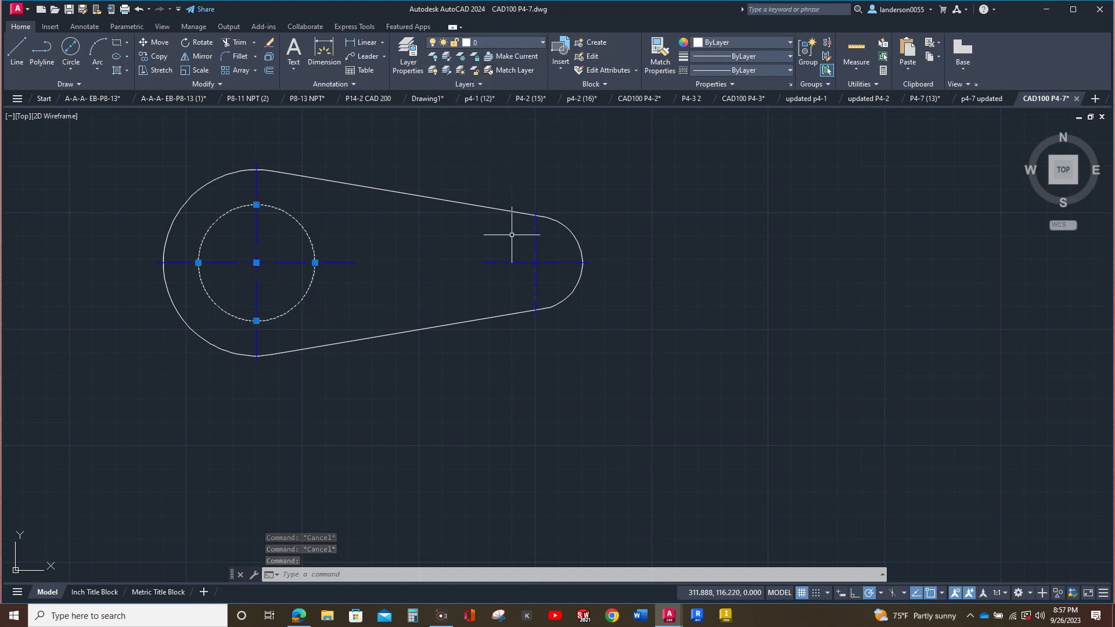
{"action": "left_click", "coordinate": [558, 157]}
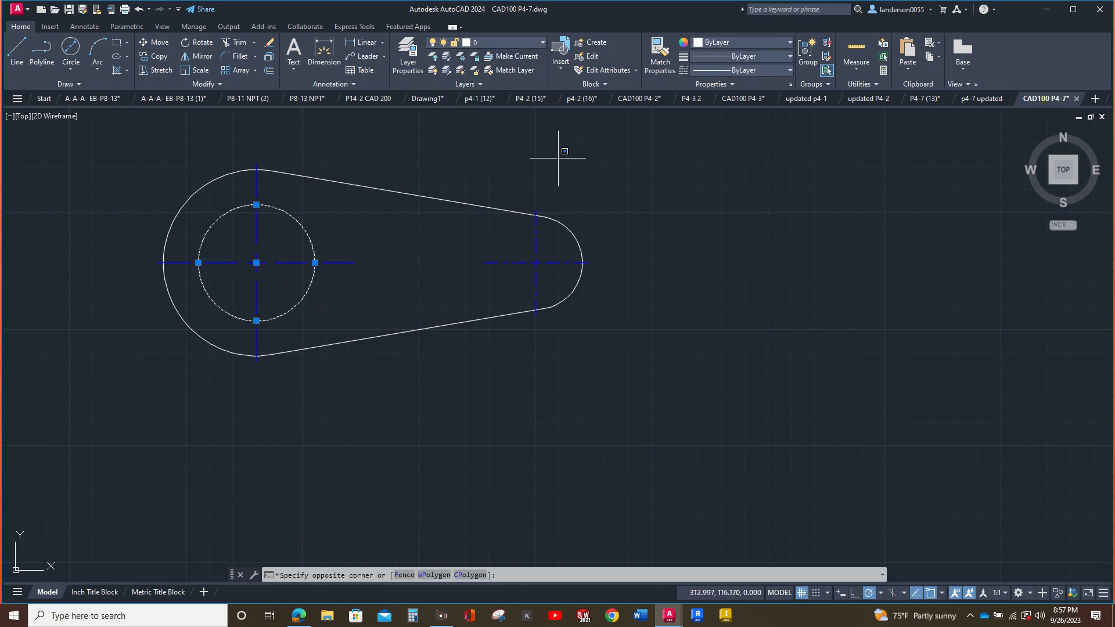
{"action": "key", "text": "Escape"}
{"action": "key", "text": "Escape"}
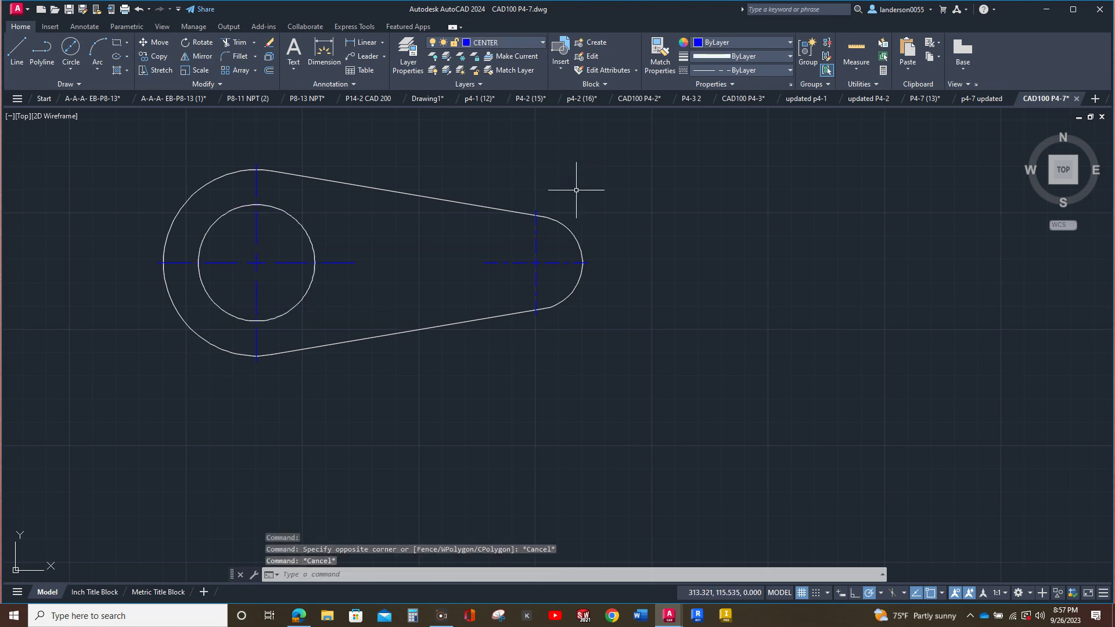
Make layer 0 the current layer
{"action": "left_click", "coordinate": [542, 41]}
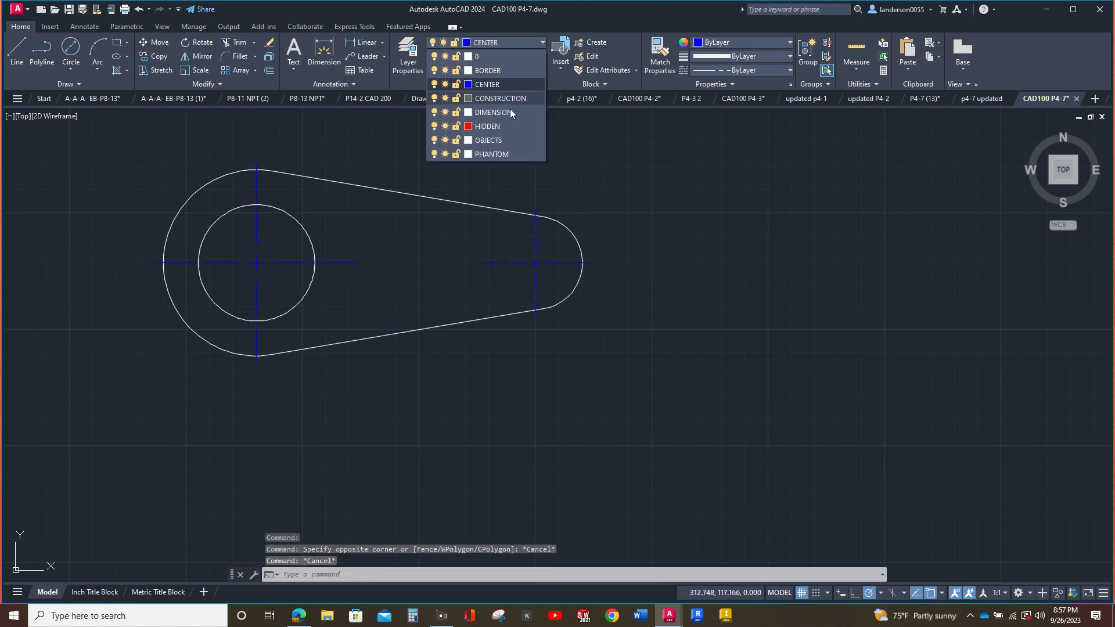
{"action": "left_click", "coordinate": [490, 140]}
{"action": "left_click", "coordinate": [543, 40]}
{"action": "left_click", "coordinate": [506, 56]}
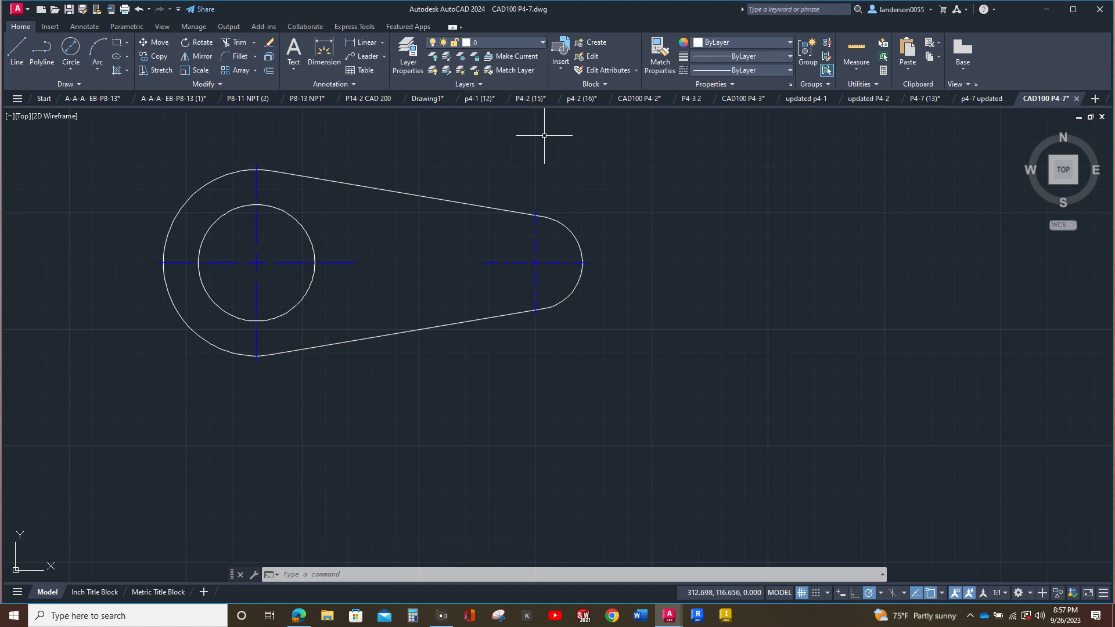
{"action": "key", "text": "Escape"}
{"action": "key", "text": "Escape"}
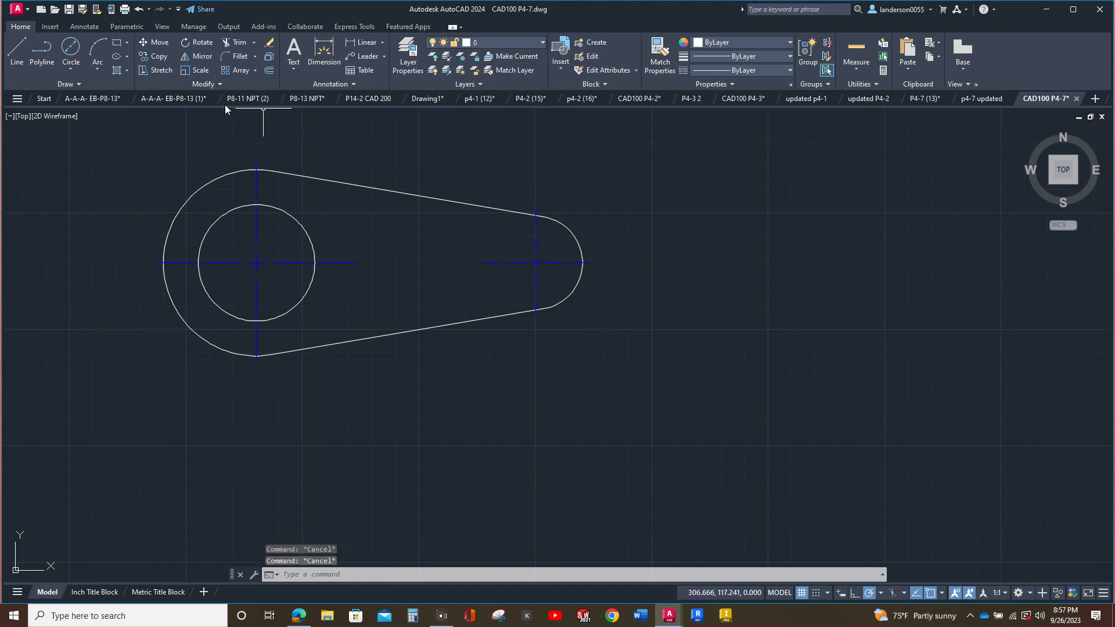
Draw a 0.75-diameter circle at the large end's centre, inside the 2.5 circle
{"action": "left_click", "coordinate": [73, 71]}
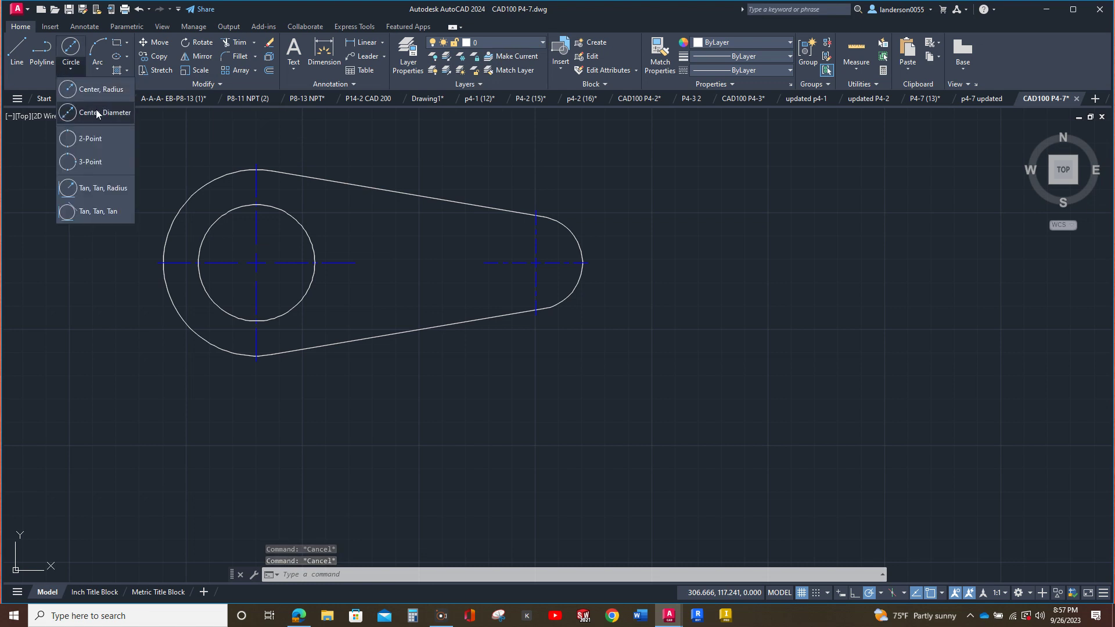
{"action": "left_click", "coordinate": [96, 110]}
{"action": "left_click", "coordinate": [256, 262]}
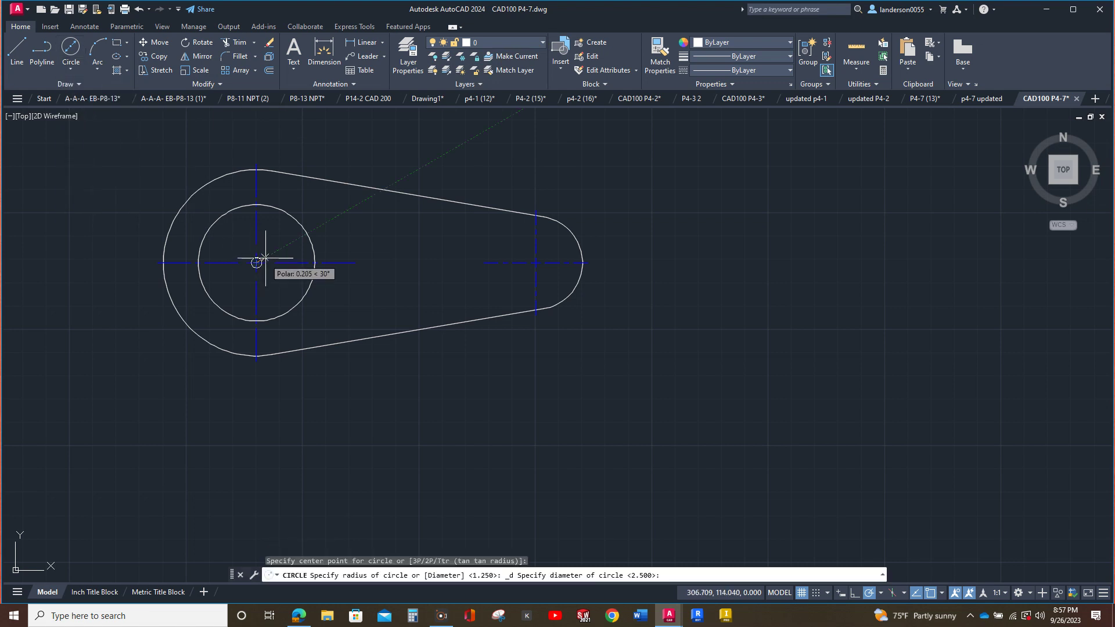
{"action": "type", "text": ".7"}
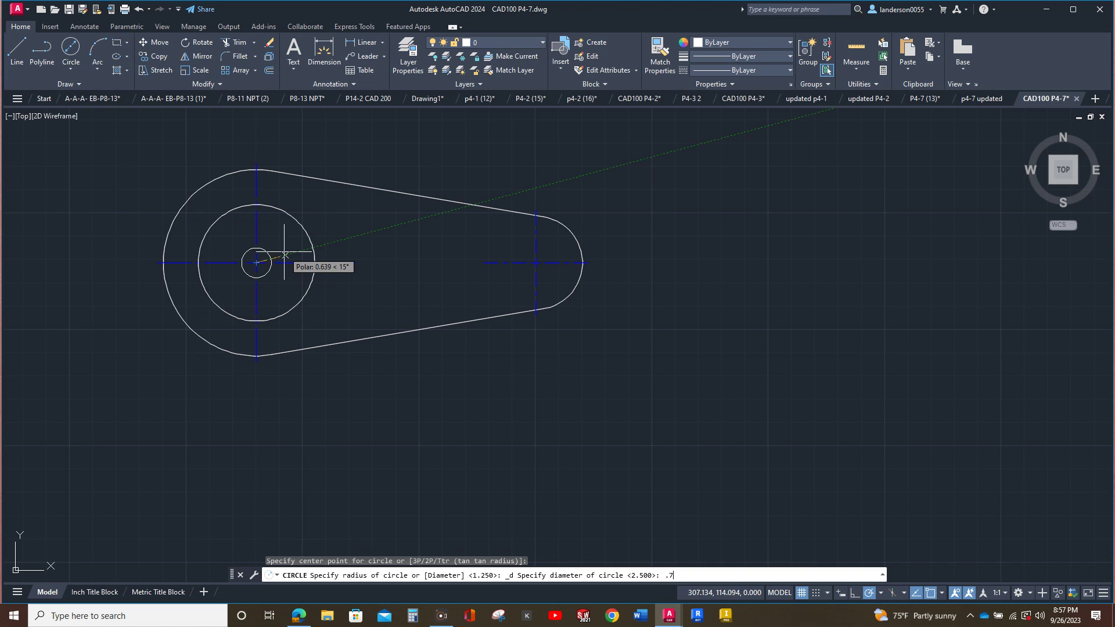
{"action": "type", "text": "5"}
{"action": "key", "text": "Return"}
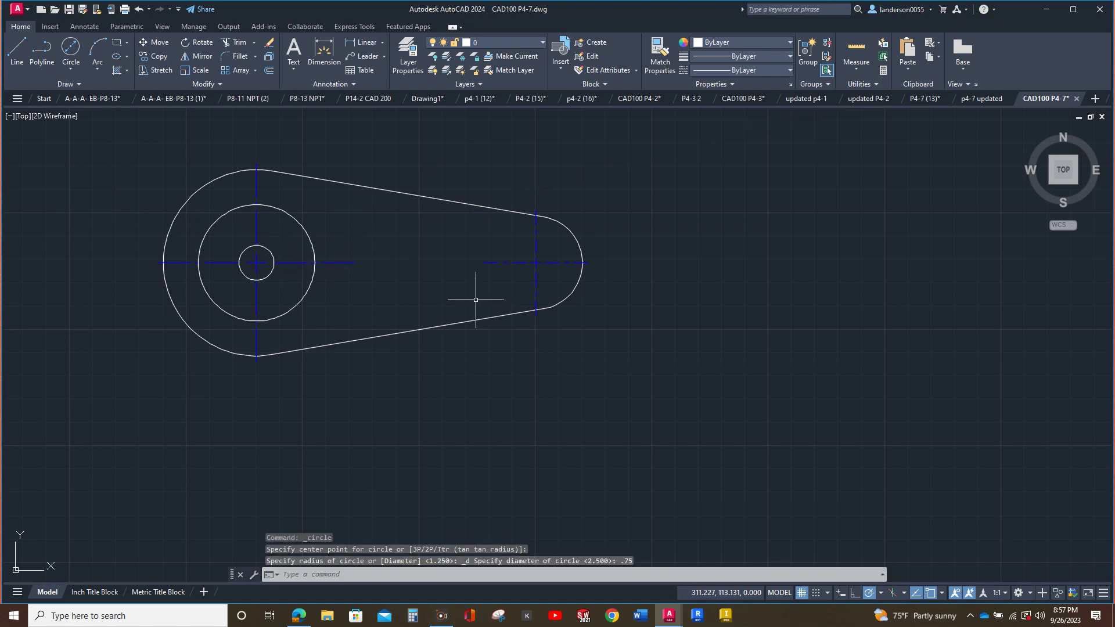
{"action": "middle_click_drag", "start_coordinate": [529, 367], "coordinate": [577, 298]}
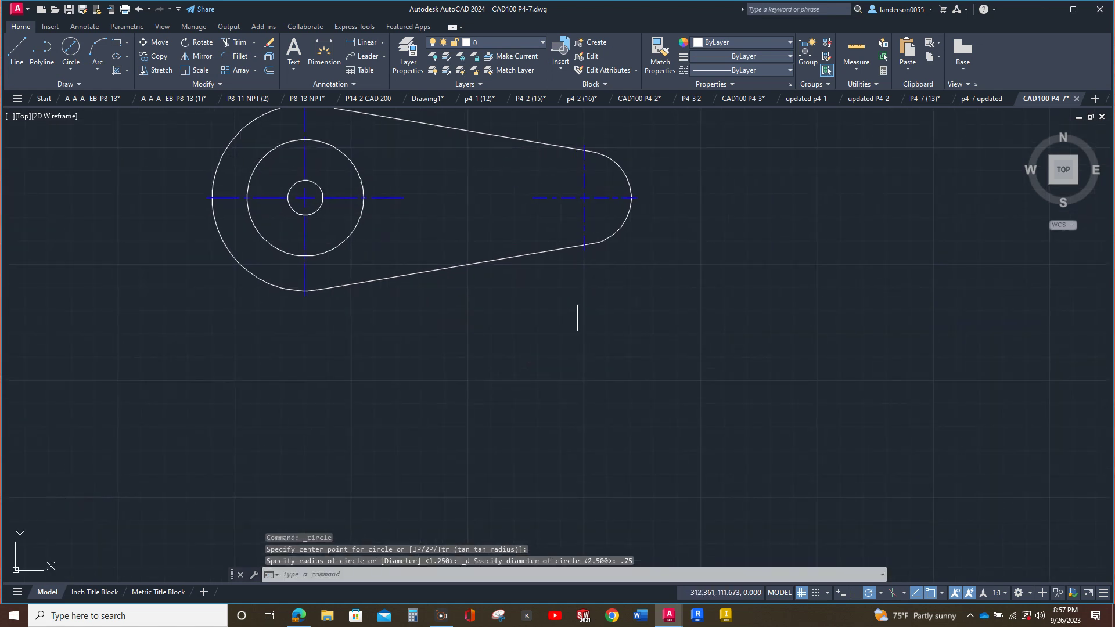
Drop a line from the outer arc's left quadrant and draw a 9-wide, 1-tall base strip
{"action": "scroll", "coordinate": [525, 345], "scroll_direction": "down", "scroll_amount": 1}
{"action": "middle_click_drag", "start_coordinate": [500, 360], "coordinate": [491, 304]}
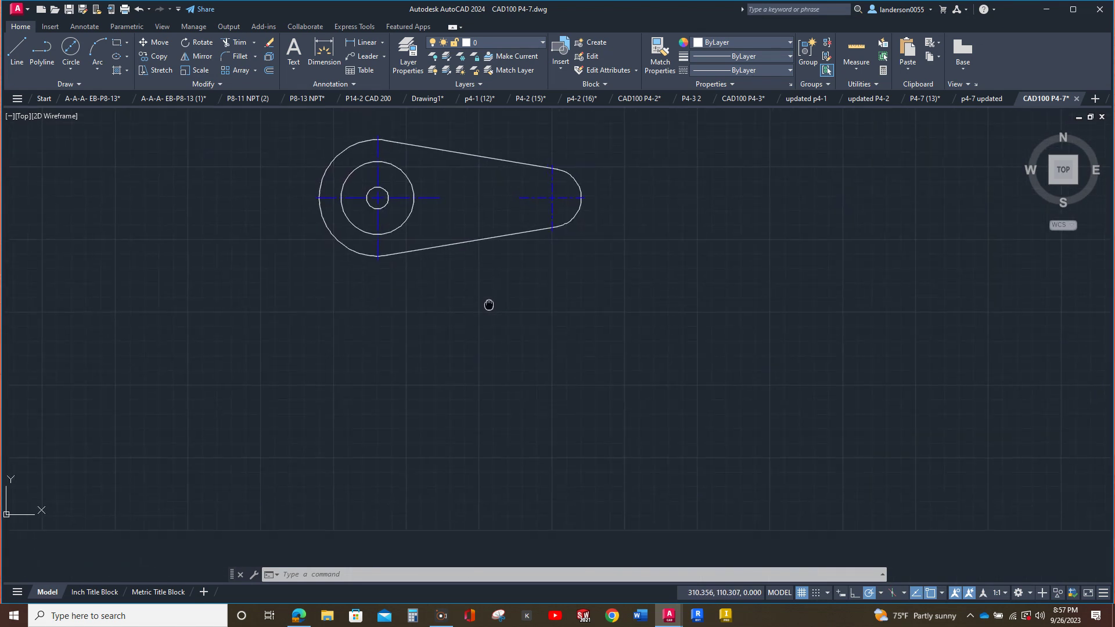
{"action": "left_click", "coordinate": [17, 48]}
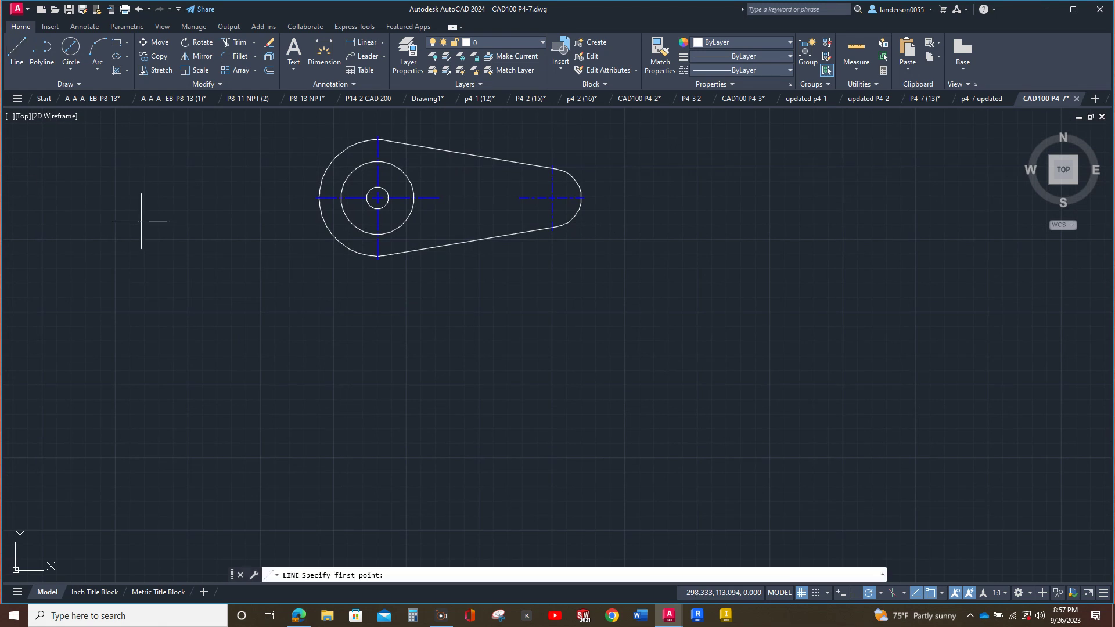
{"action": "left_click", "coordinate": [319, 197]}
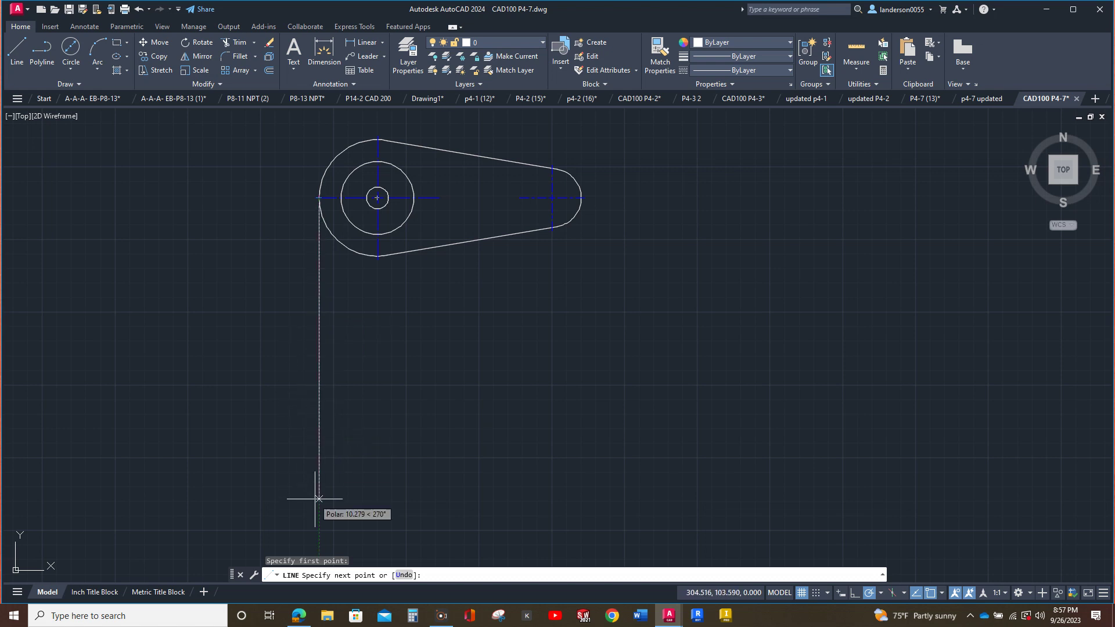
{"action": "left_click", "coordinate": [319, 459]}
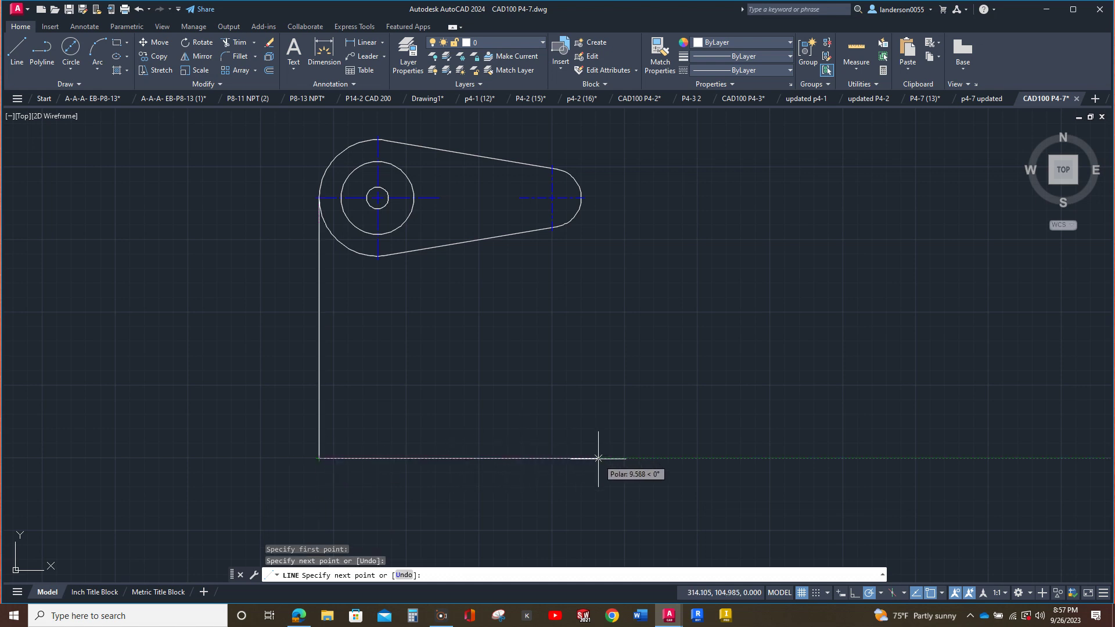
{"action": "type", "text": "9"}
{"action": "key", "text": "Return"}
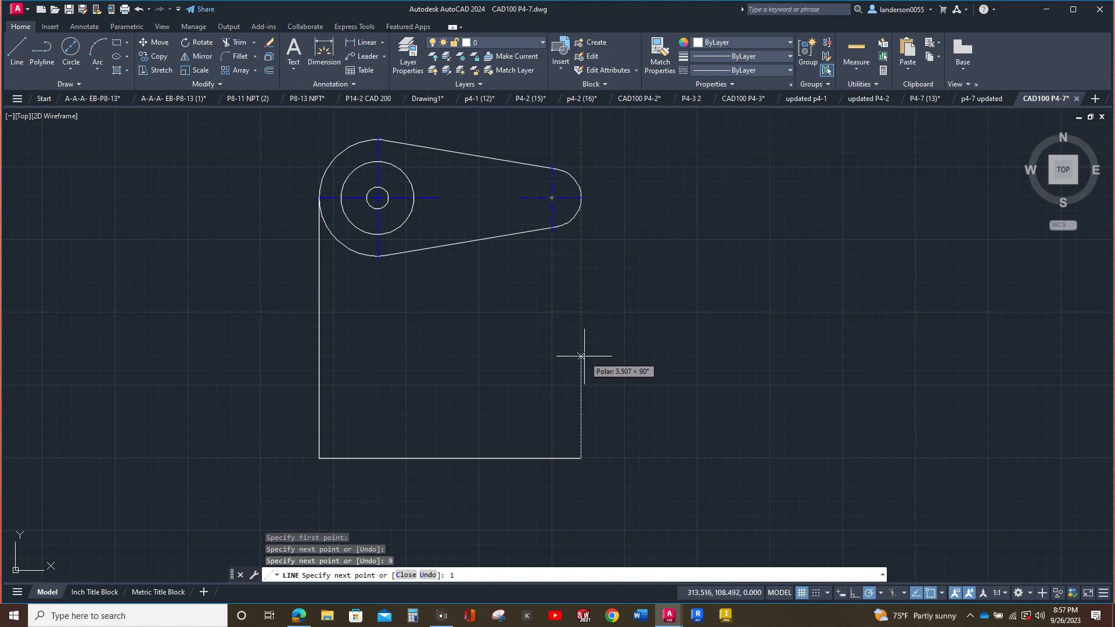
{"action": "key", "text": "Return"}
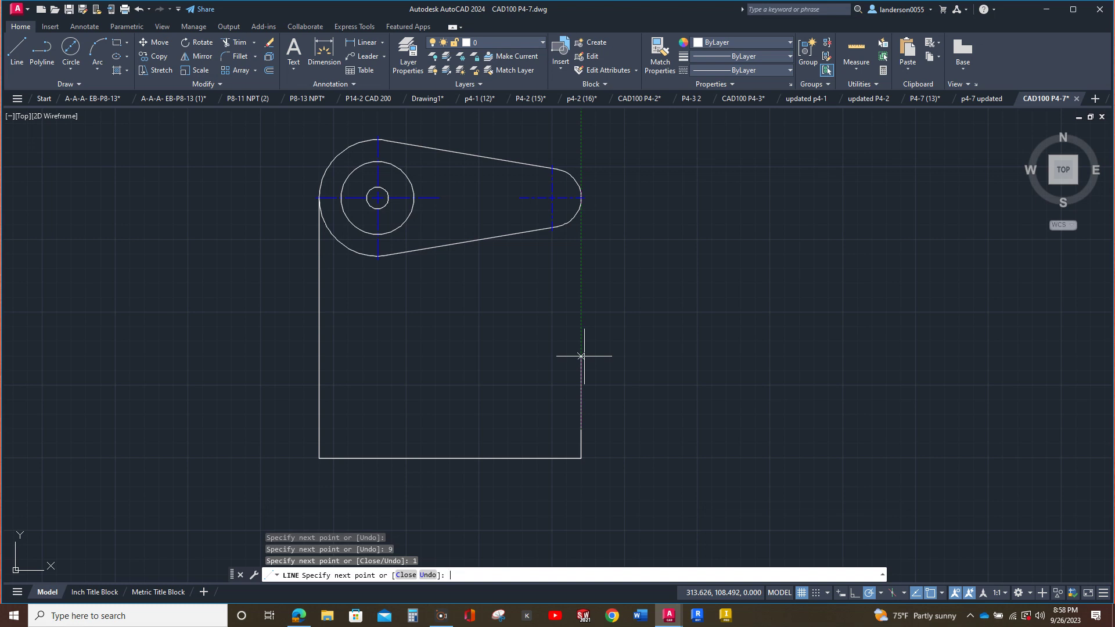
{"action": "left_click", "coordinate": [303, 430]}
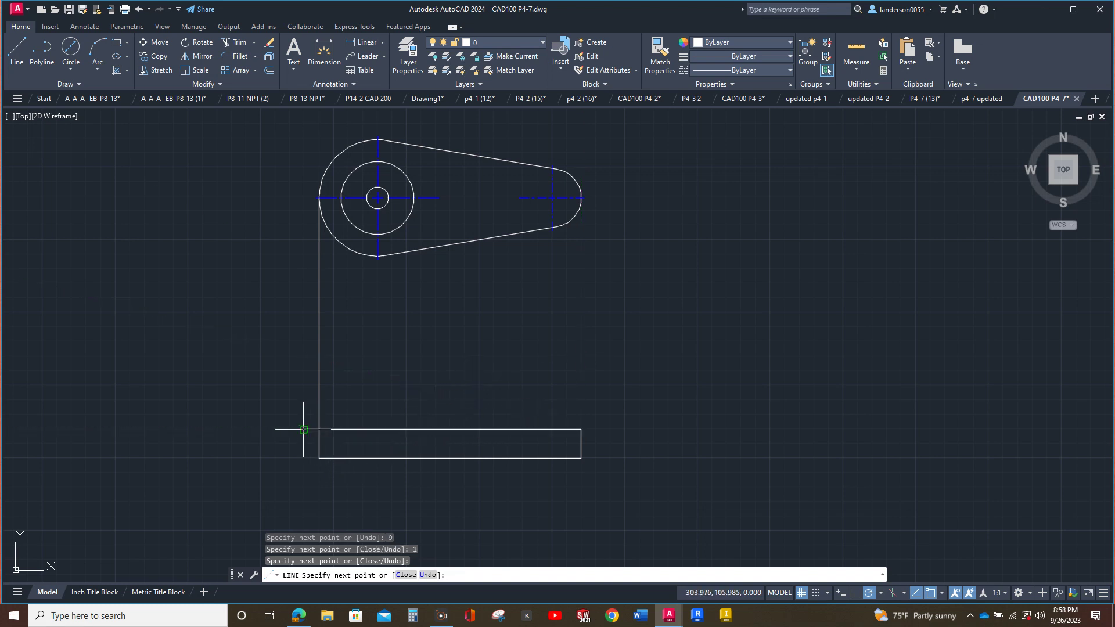
{"action": "key", "text": "Escape"}
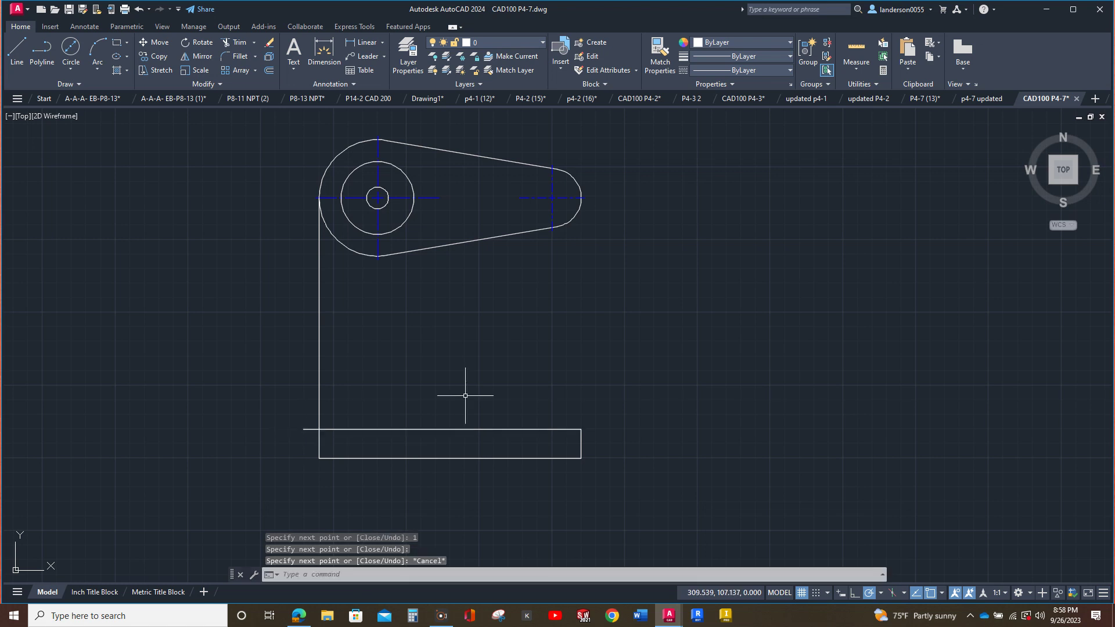
Trim the extra vertical line, then draw a projection line from the outer circle to the rectangle
{"action": "left_click", "coordinate": [240, 44]}
{"action": "mouse_move", "coordinate": [345, 394]}
{"action": "left_mouse_down"}
{"action": "mouse_move", "coordinate": [294, 411]}
{"action": "mouse_move", "coordinate": [303, 430]}
{"action": "mouse_move", "coordinate": [313, 426]}
{"action": "left_mouse_up"}
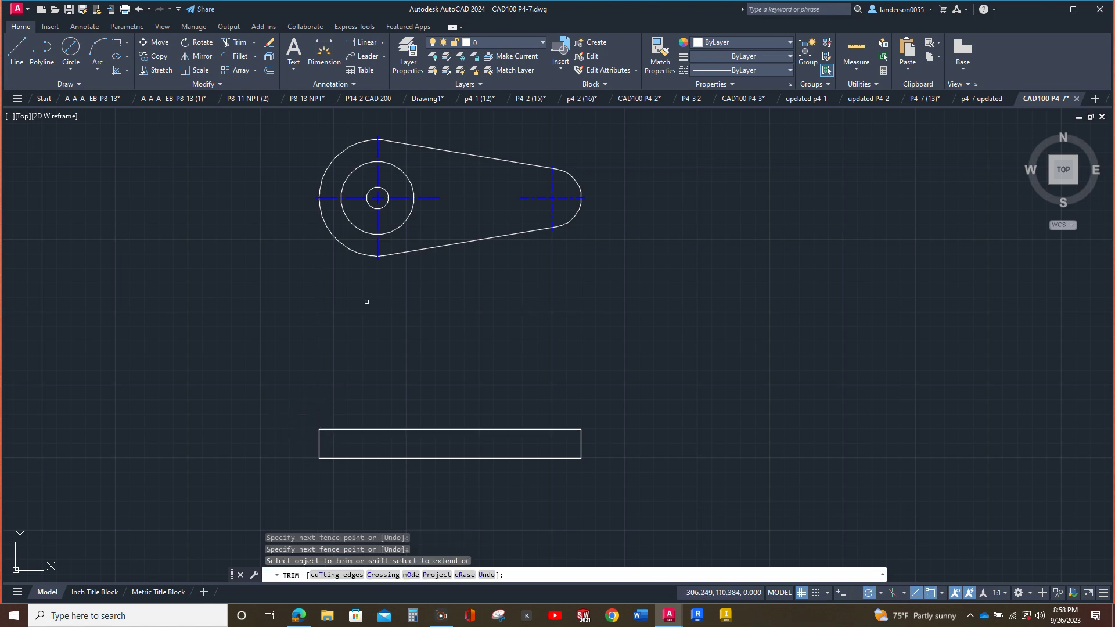
{"action": "left_click", "coordinate": [17, 48]}
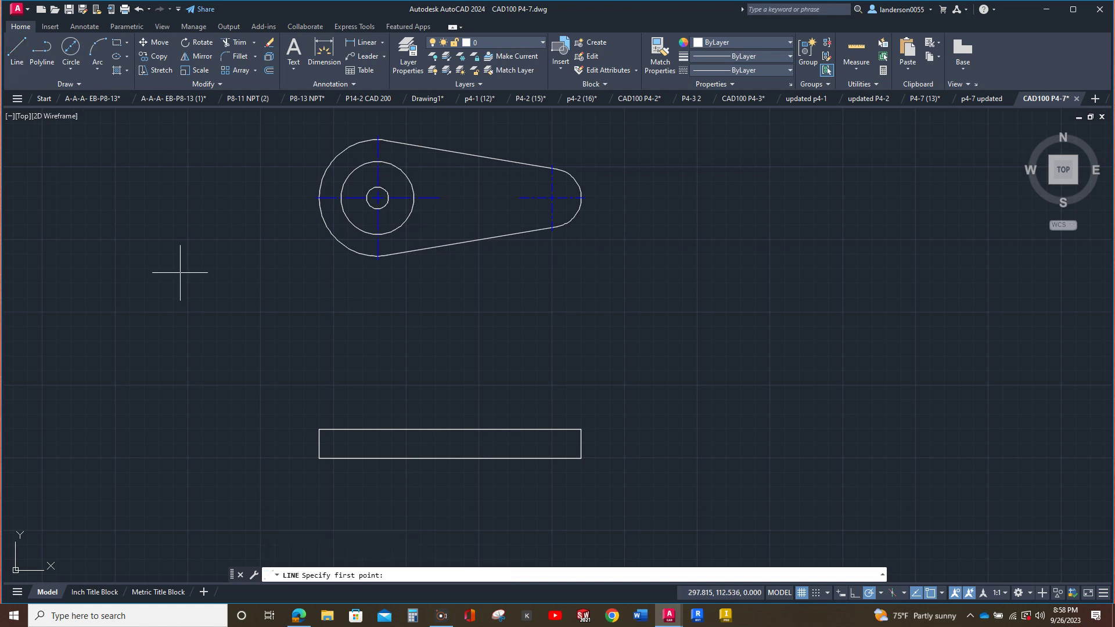
{"action": "left_click", "coordinate": [341, 198]}
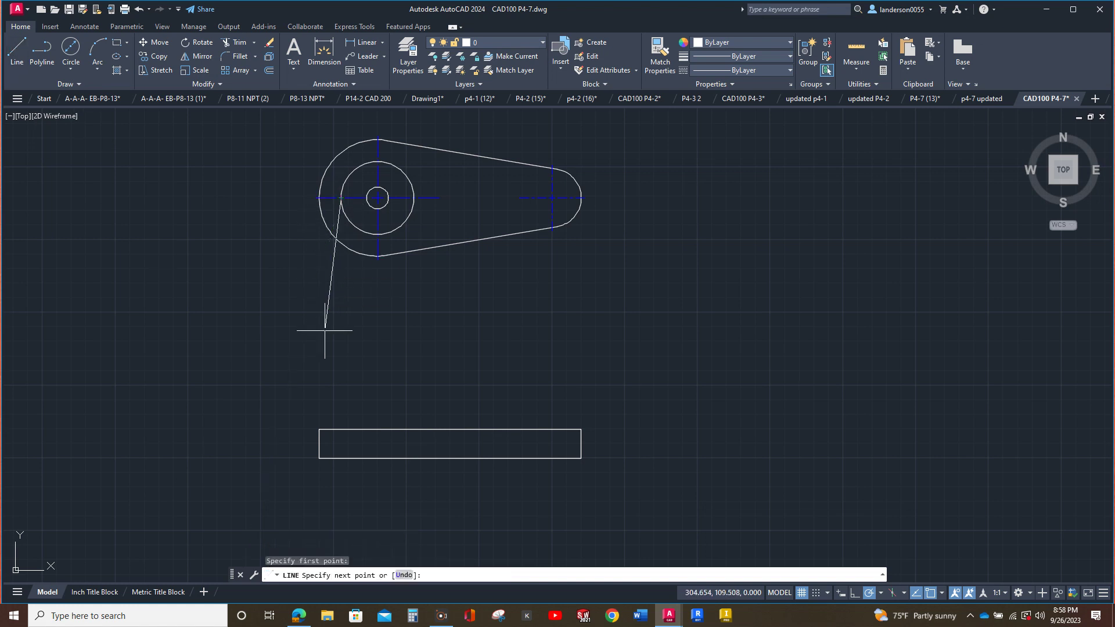
{"action": "left_click", "coordinate": [340, 429]}
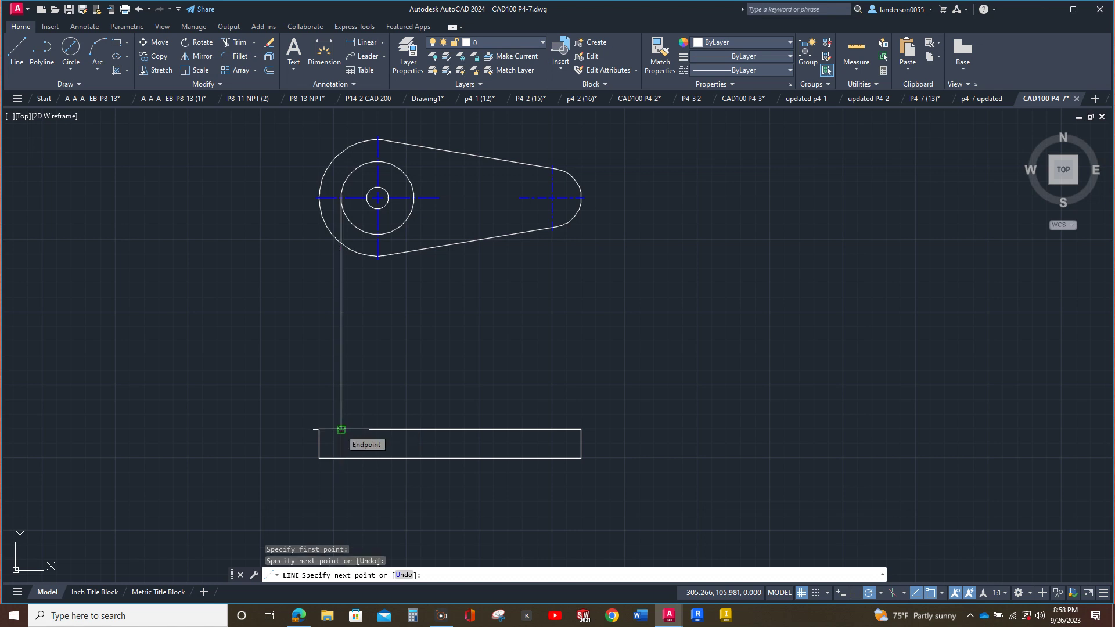
{"action": "key", "text": "Escape"}
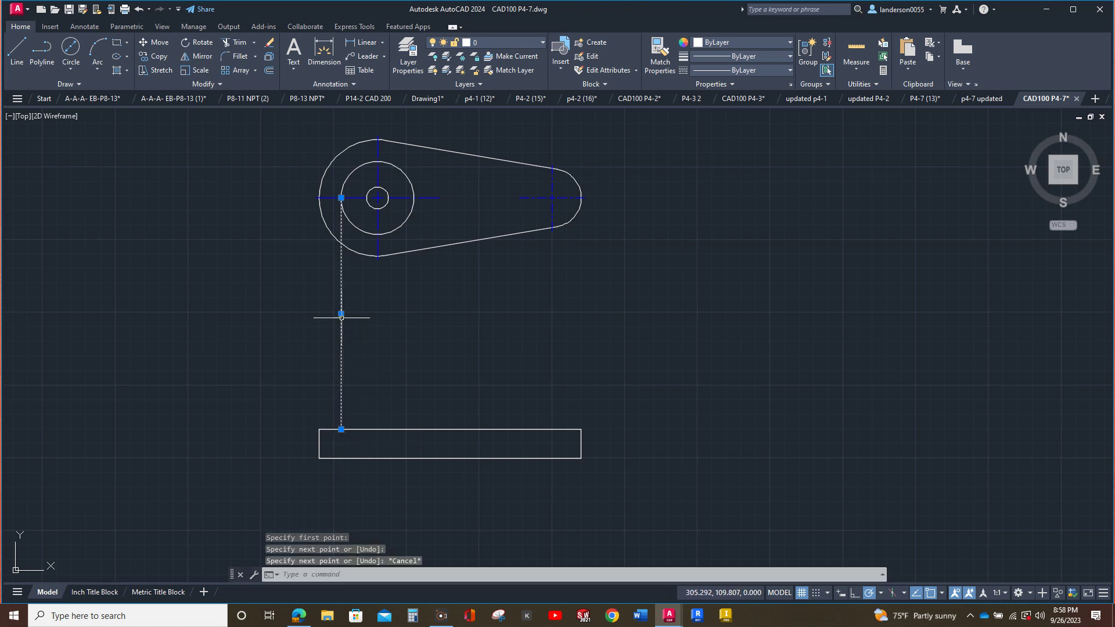
{"action": "left_click", "coordinate": [342, 316]}
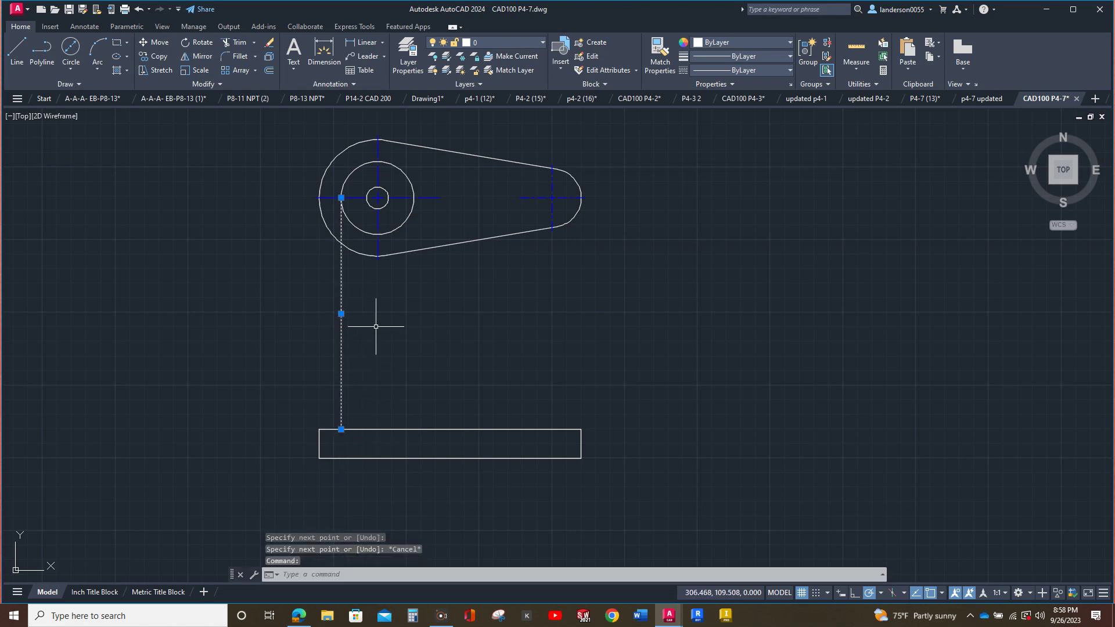
Copy the projection line to both edges of the 0.75 hole and the inner circle's right edge
{"action": "left_click", "coordinate": [159, 56]}
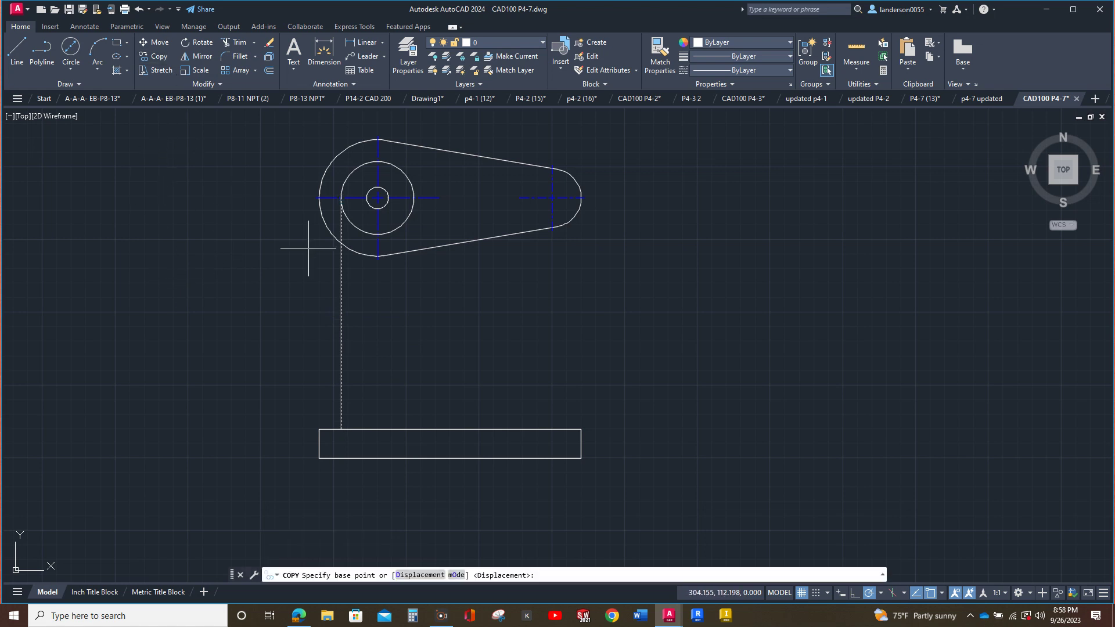
{"action": "left_click", "coordinate": [342, 198]}
{"action": "left_click", "coordinate": [366, 199]}
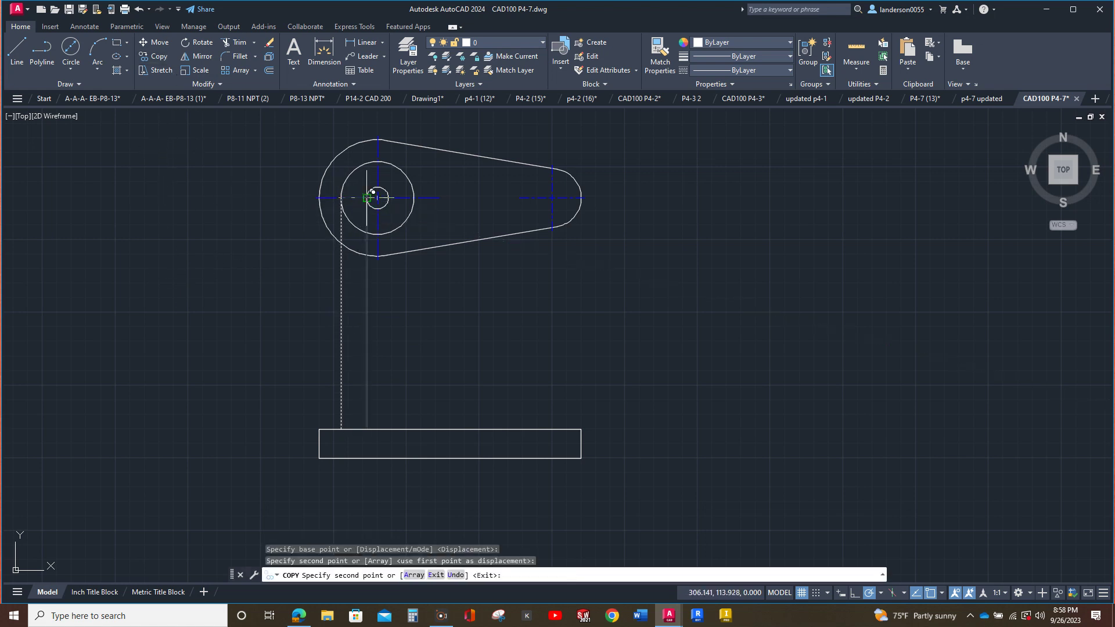
{"action": "left_click", "coordinate": [388, 198]}
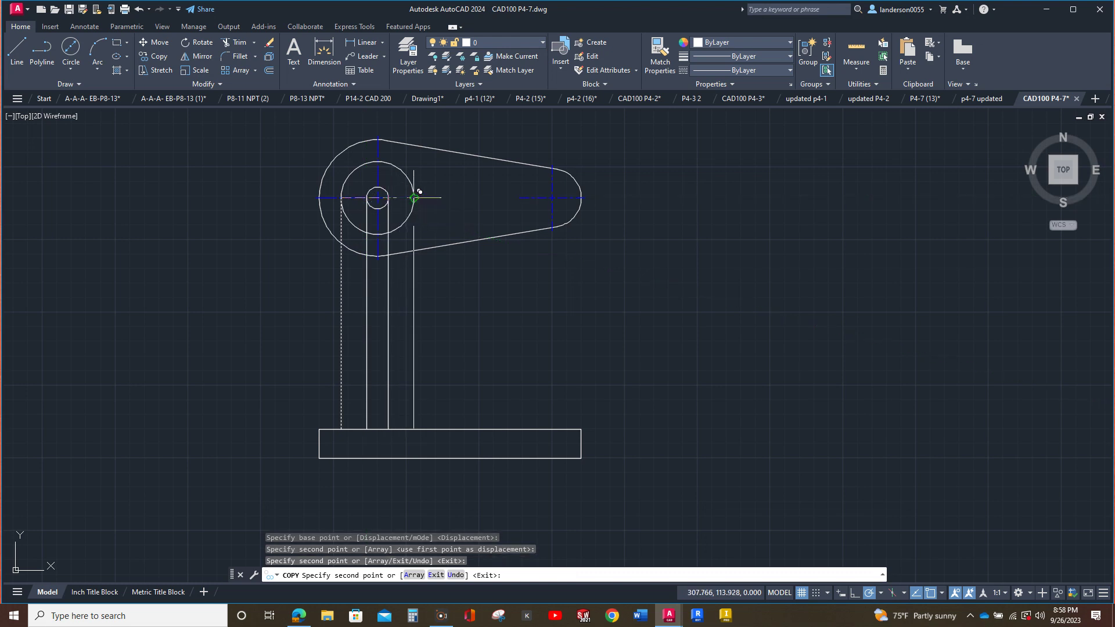
{"action": "left_click", "coordinate": [413, 198]}
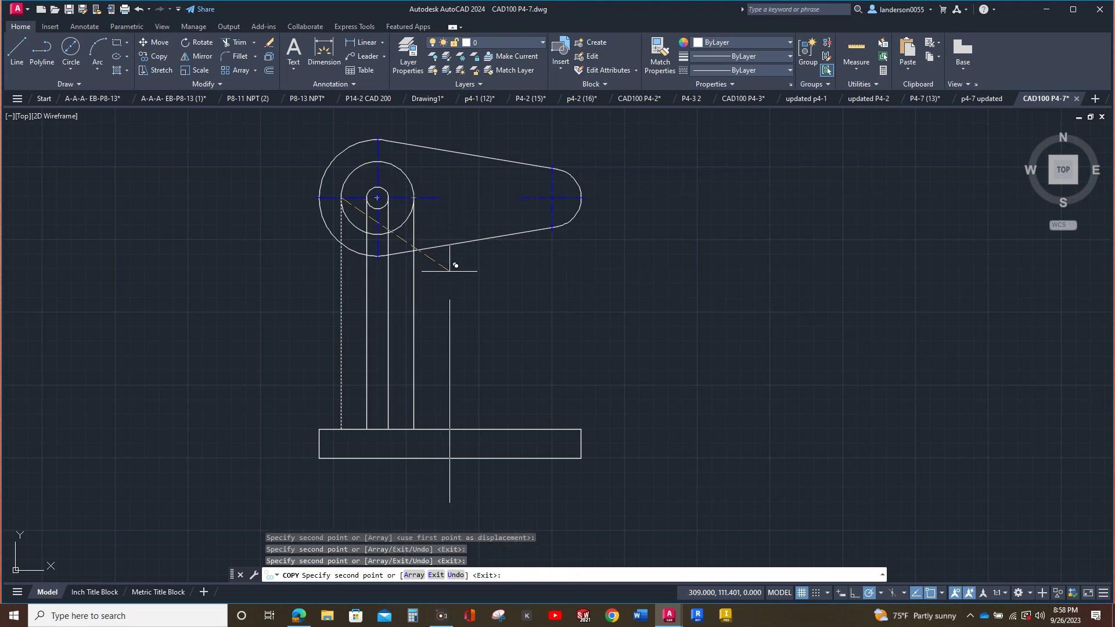
{"action": "key", "text": "Escape"}
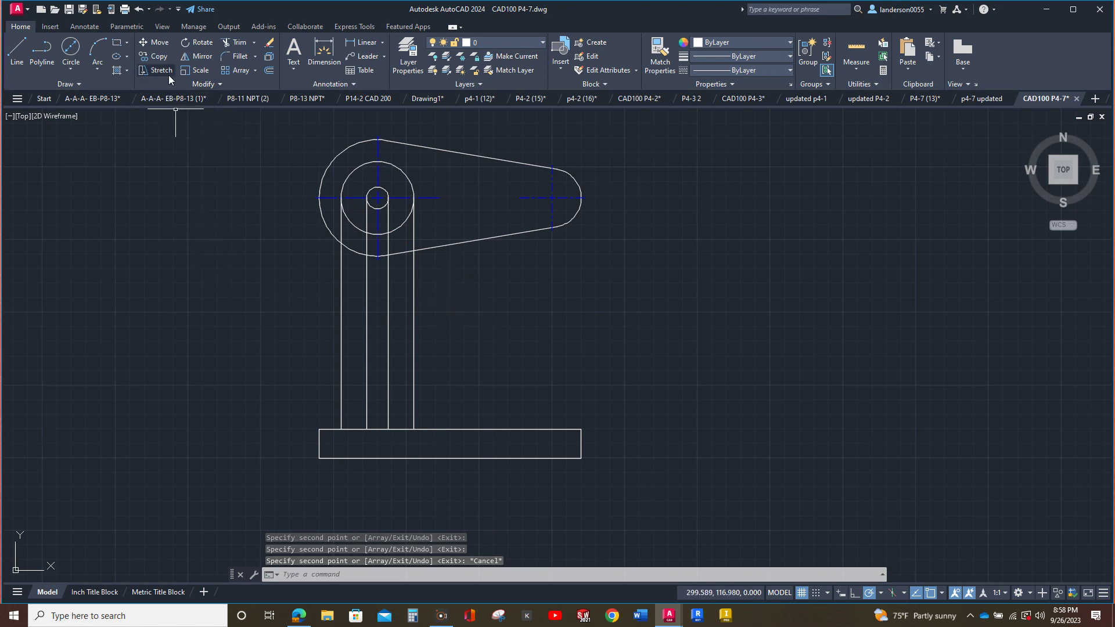
{"action": "left_click", "coordinate": [268, 71]}
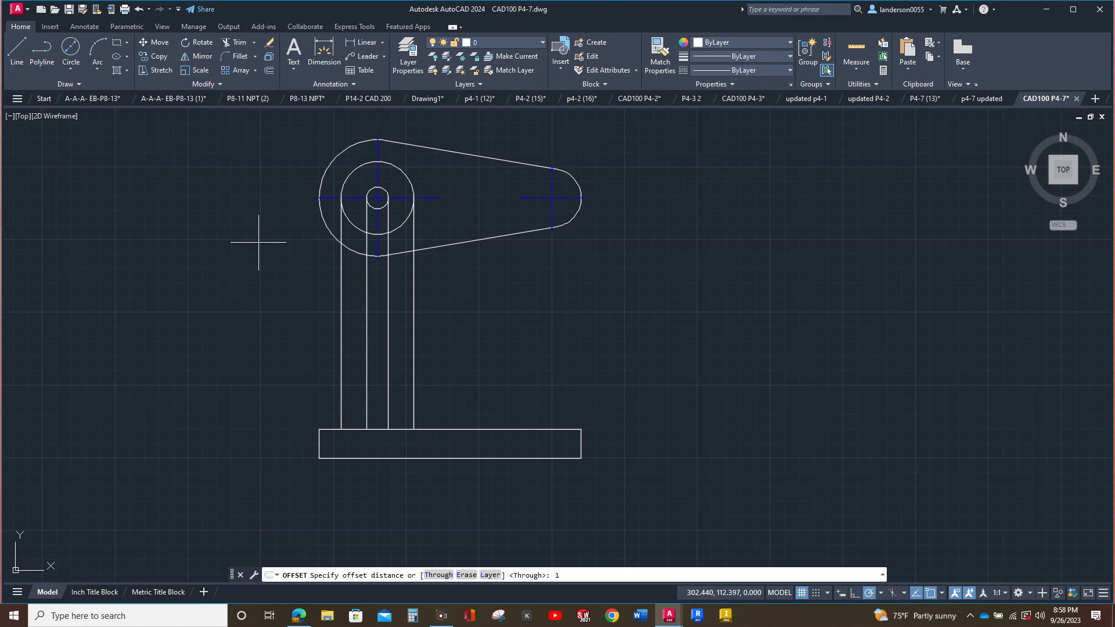
Offset the base rectangle's top line up by 1, then offset that new line up 1 again
{"action": "key", "text": "Return"}
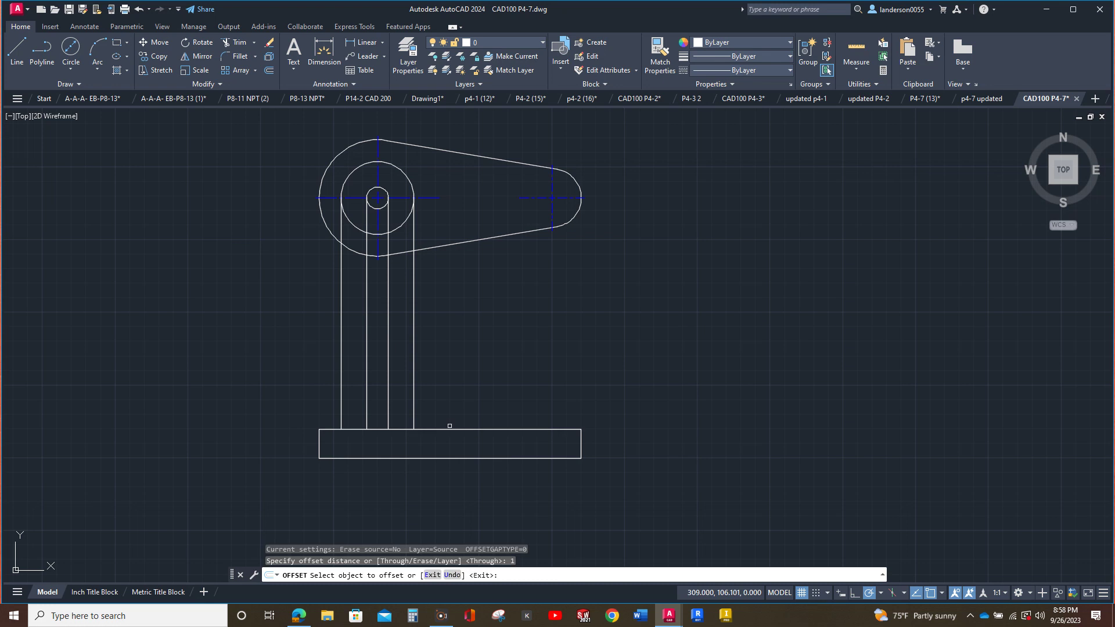
{"action": "left_click", "coordinate": [449, 428]}
{"action": "left_click", "coordinate": [449, 422]}
{"action": "left_click", "coordinate": [455, 399]}
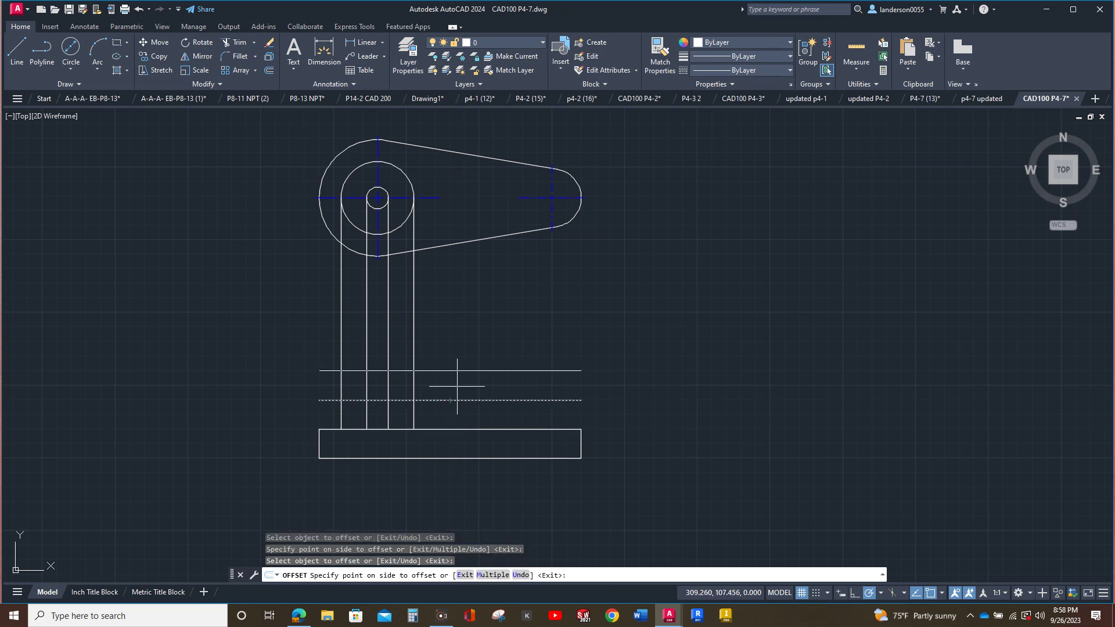
{"action": "left_click", "coordinate": [458, 386]}
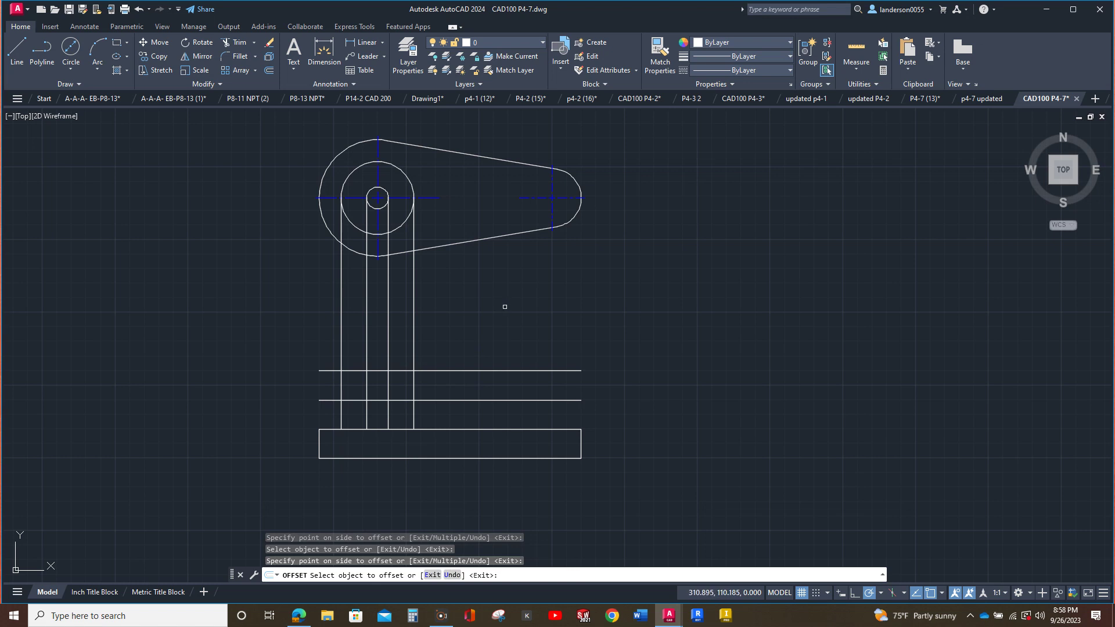
{"action": "key", "text": "Escape"}
{"action": "left_click", "coordinate": [506, 370]}
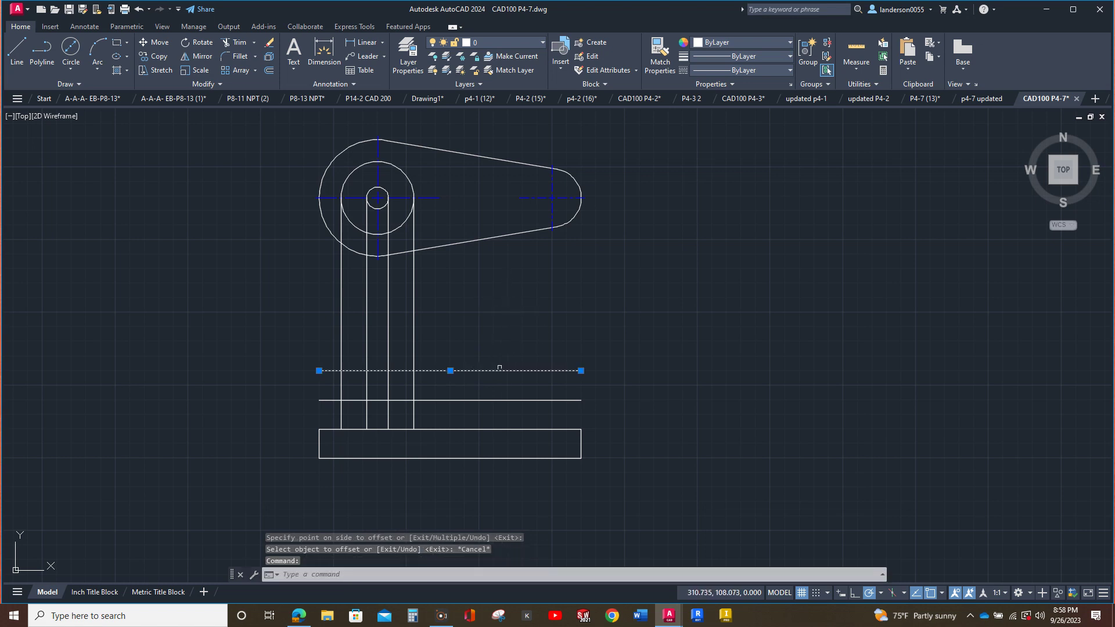
{"action": "left_click", "coordinate": [241, 43]}
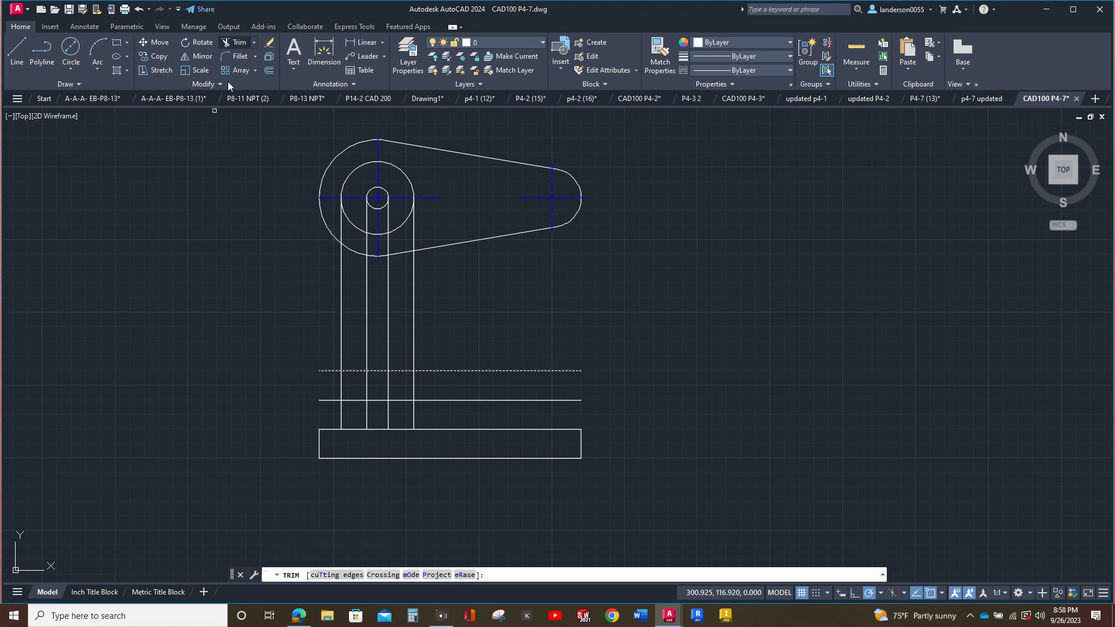
Fence-trim the projection and horizontal lines lying outside the stepped hub profile
{"action": "left_click_drag", "start_coordinate": [271, 336], "coordinate": [511, 292]}
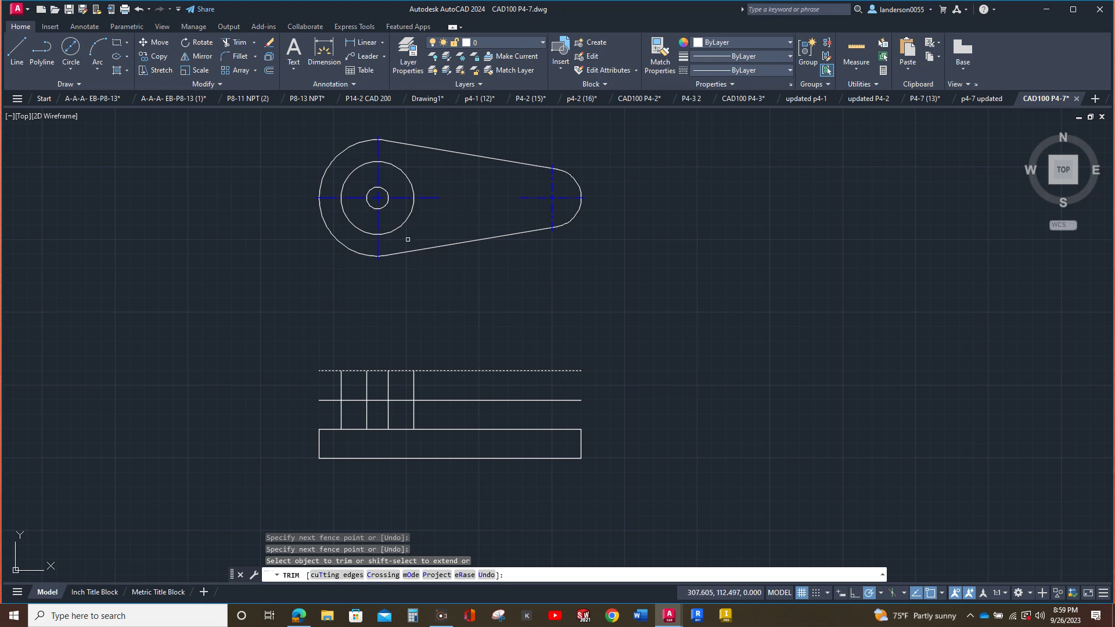
{"action": "left_click", "coordinate": [349, 240]}
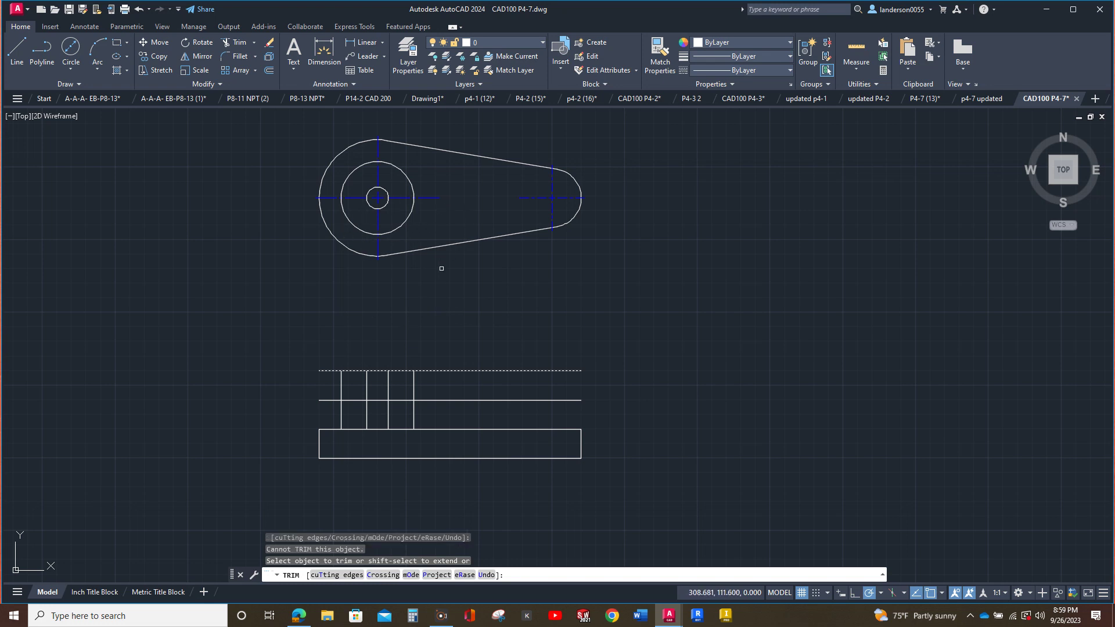
{"action": "key", "text": "Escape"}
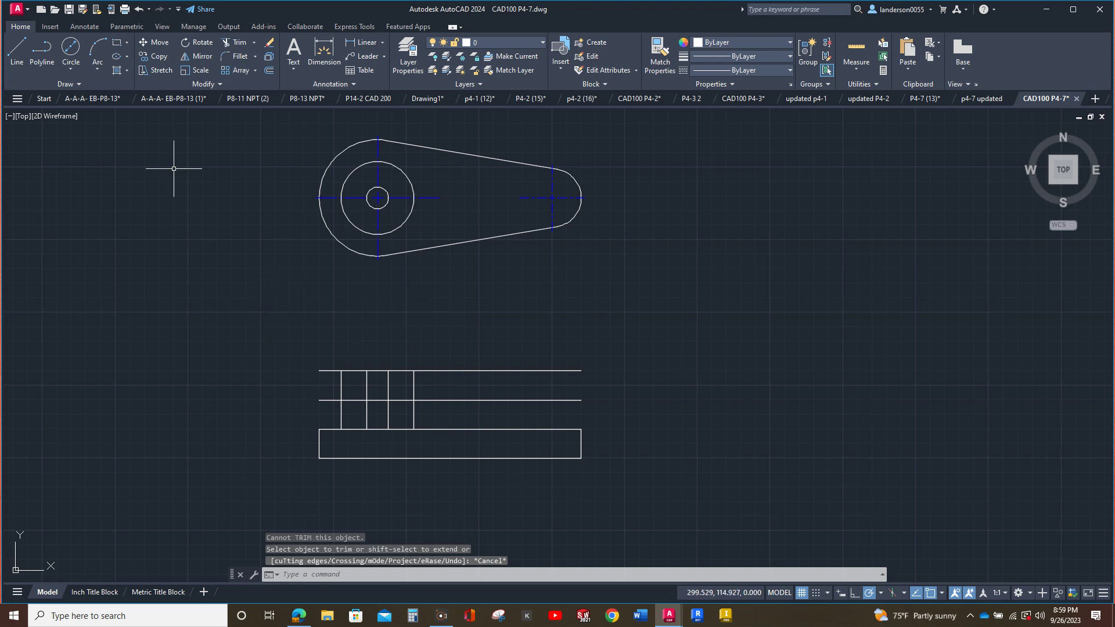
{"action": "left_click", "coordinate": [239, 42]}
{"action": "mouse_move", "coordinate": [432, 398]}
{"action": "left_mouse_down"}
{"action": "mouse_move", "coordinate": [398, 392]}
{"action": "mouse_move", "coordinate": [454, 387]}
{"action": "left_mouse_up"}
{"action": "mouse_move", "coordinate": [366, 388]}
{"action": "left_mouse_down"}
{"action": "mouse_move", "coordinate": [317, 384]}
{"action": "mouse_move", "coordinate": [321, 421]}
{"action": "mouse_move", "coordinate": [384, 316]}
{"action": "mouse_move", "coordinate": [404, 323]}
{"action": "mouse_move", "coordinate": [450, 413]}
{"action": "mouse_move", "coordinate": [348, 419]}
{"action": "left_mouse_up"}
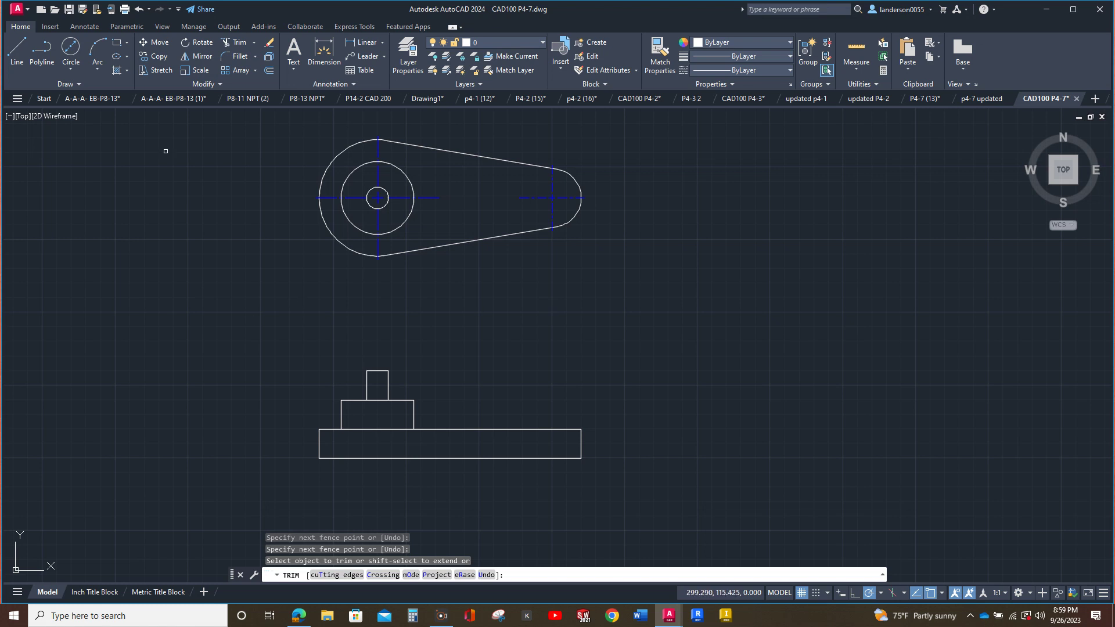
{"action": "left_click", "coordinate": [16, 50]}
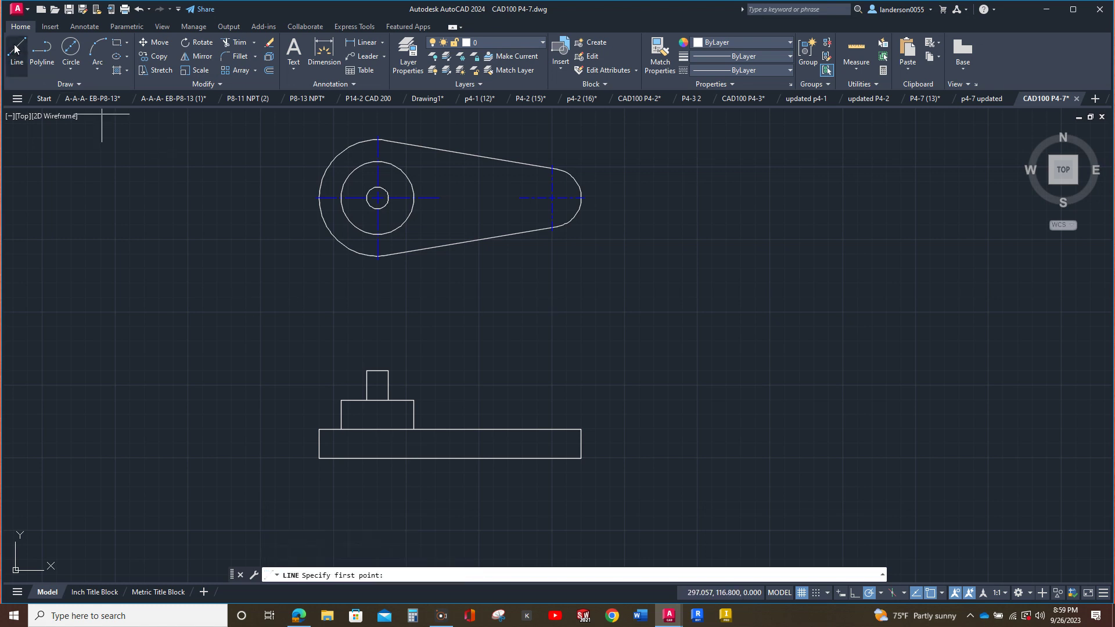
On the CENTER layer, add a centerline between the step's left and right edges
{"action": "left_click", "coordinate": [94, 26]}
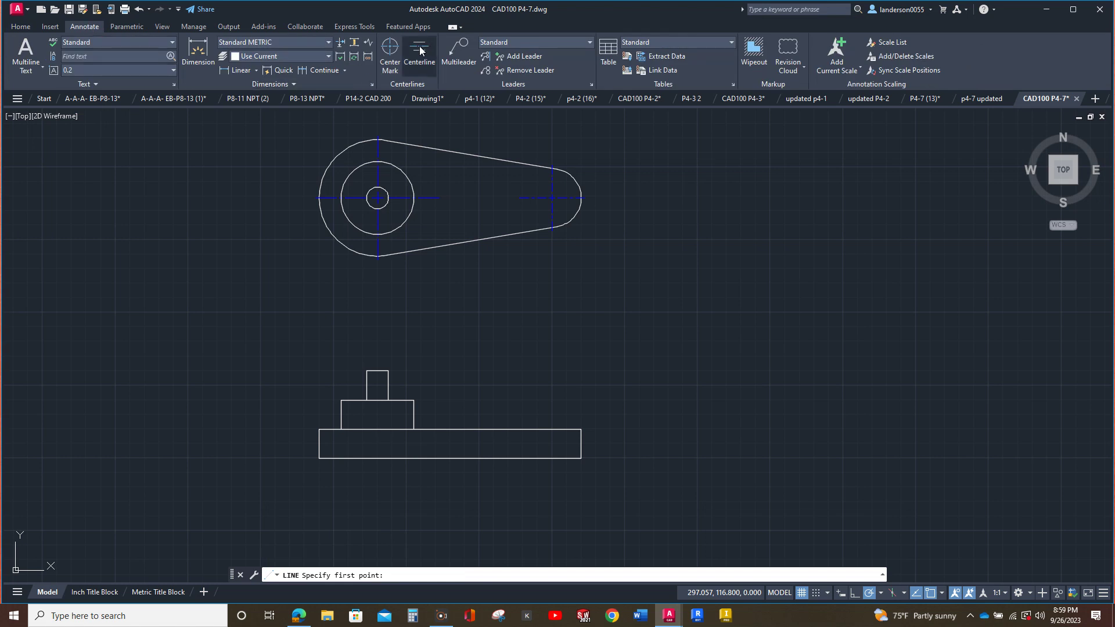
{"action": "left_click", "coordinate": [420, 50]}
{"action": "left_click", "coordinate": [25, 23]}
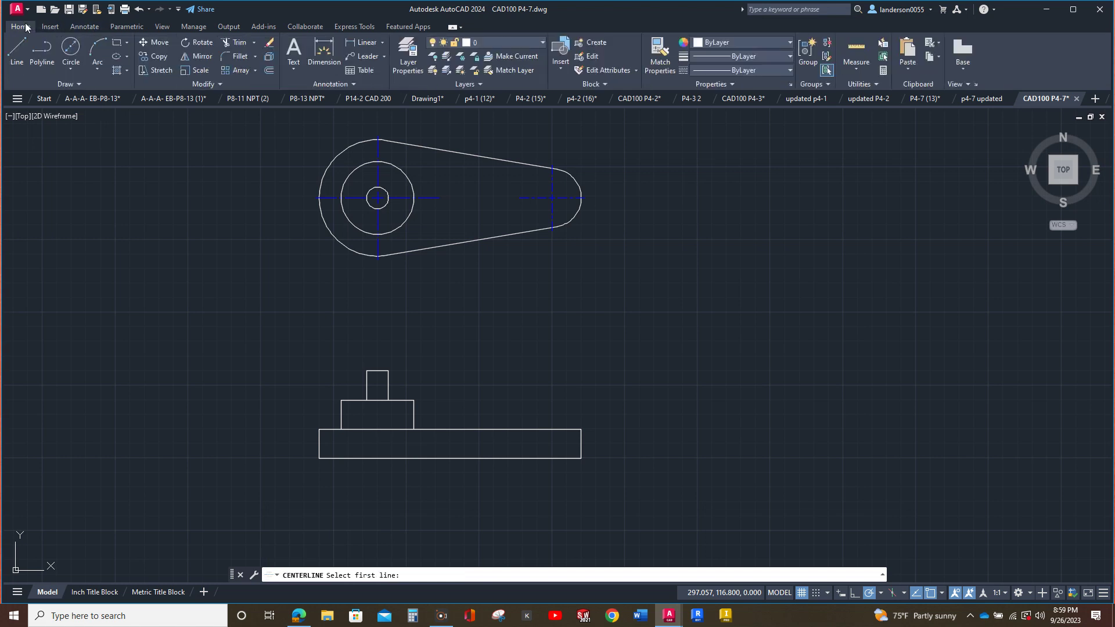
{"action": "left_click", "coordinate": [539, 43]}
{"action": "left_click", "coordinate": [498, 85]}
{"action": "left_click", "coordinate": [342, 413]}
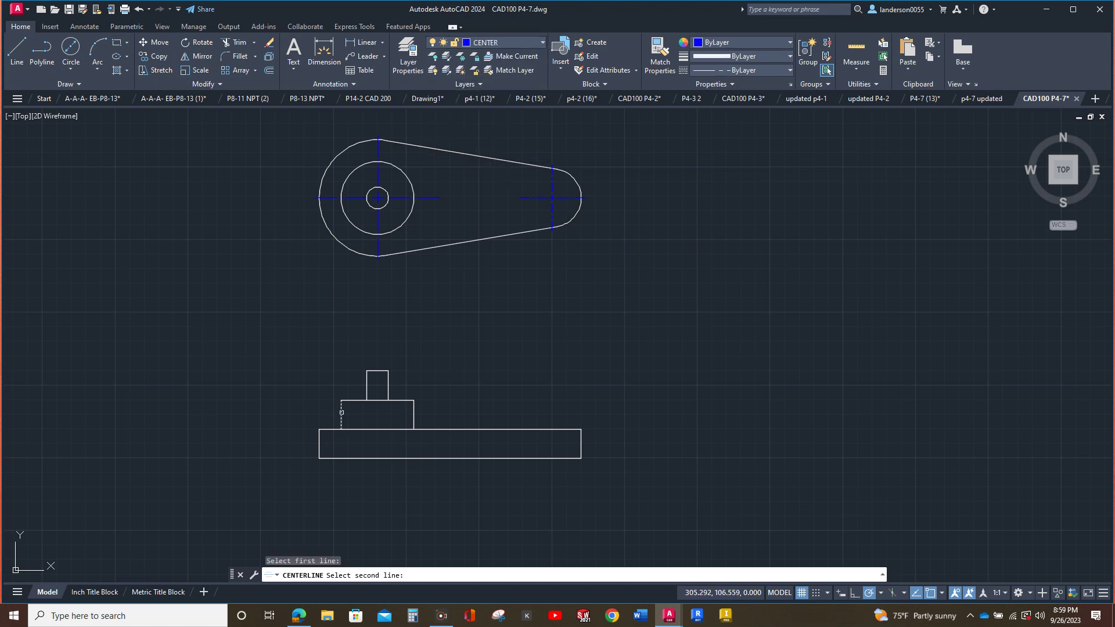
{"action": "left_click", "coordinate": [413, 415]}
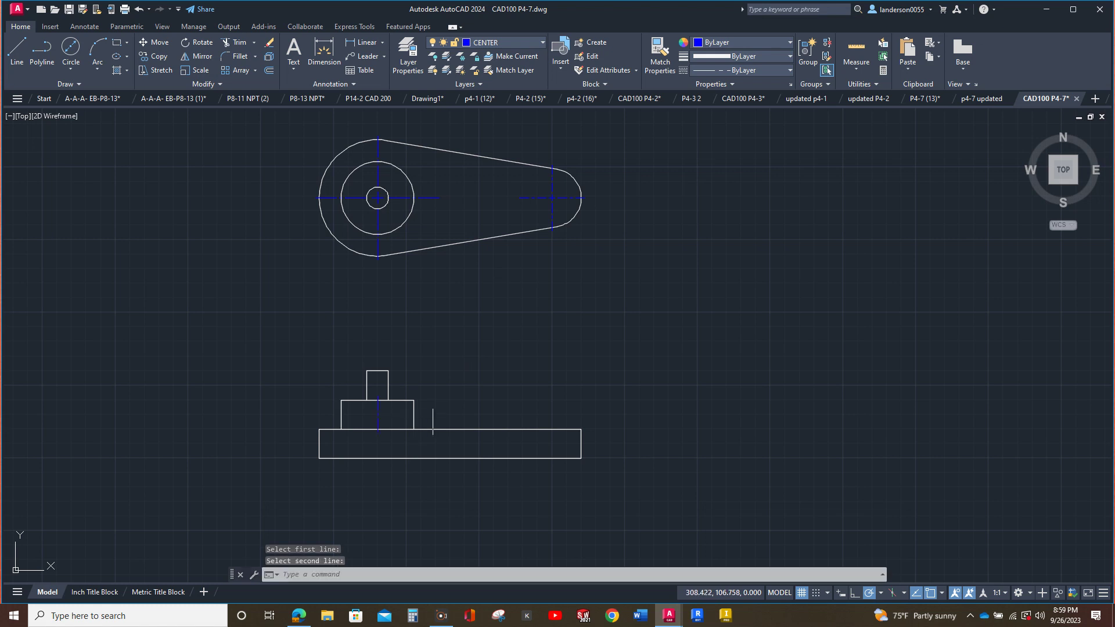
{"action": "key", "text": "Escape"}
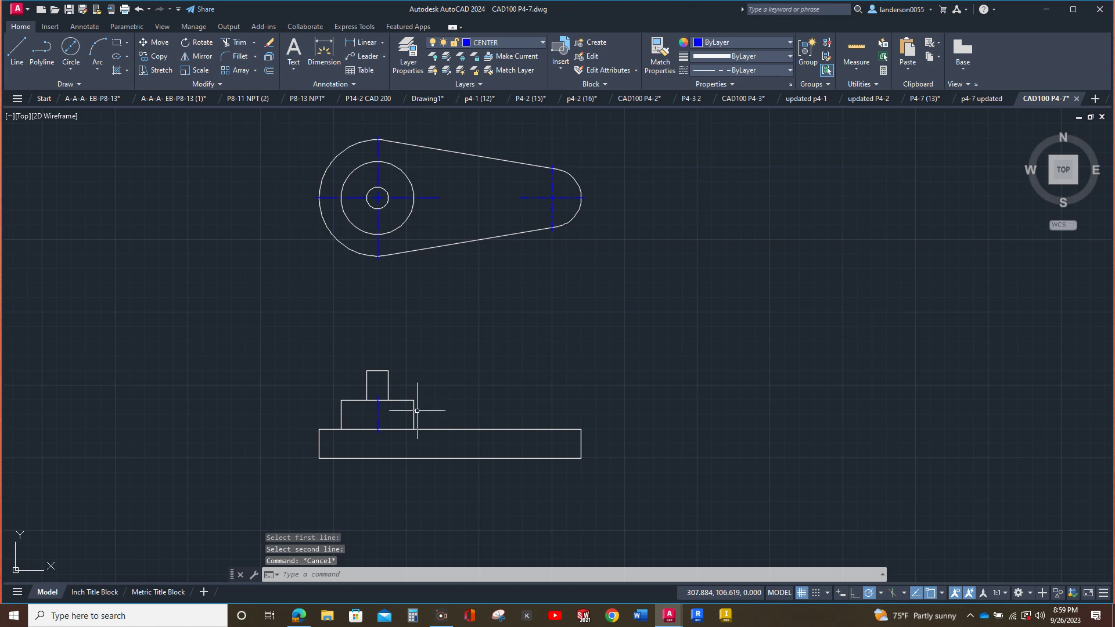
Copy the new centerline 6 units over
{"action": "left_click", "coordinate": [377, 415]}
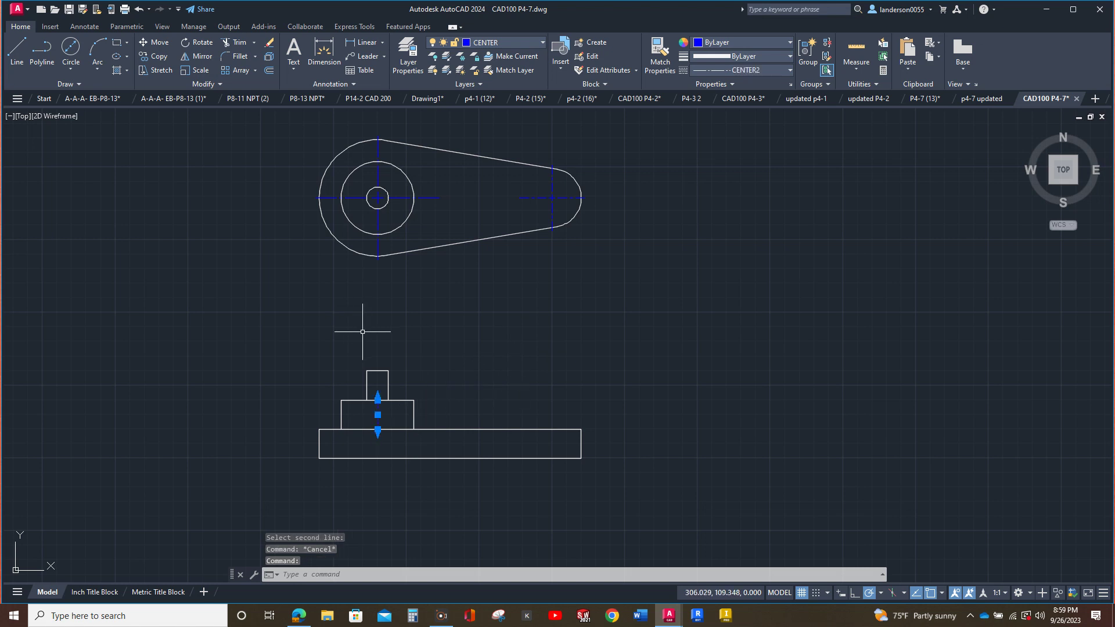
{"action": "left_click", "coordinate": [155, 55]}
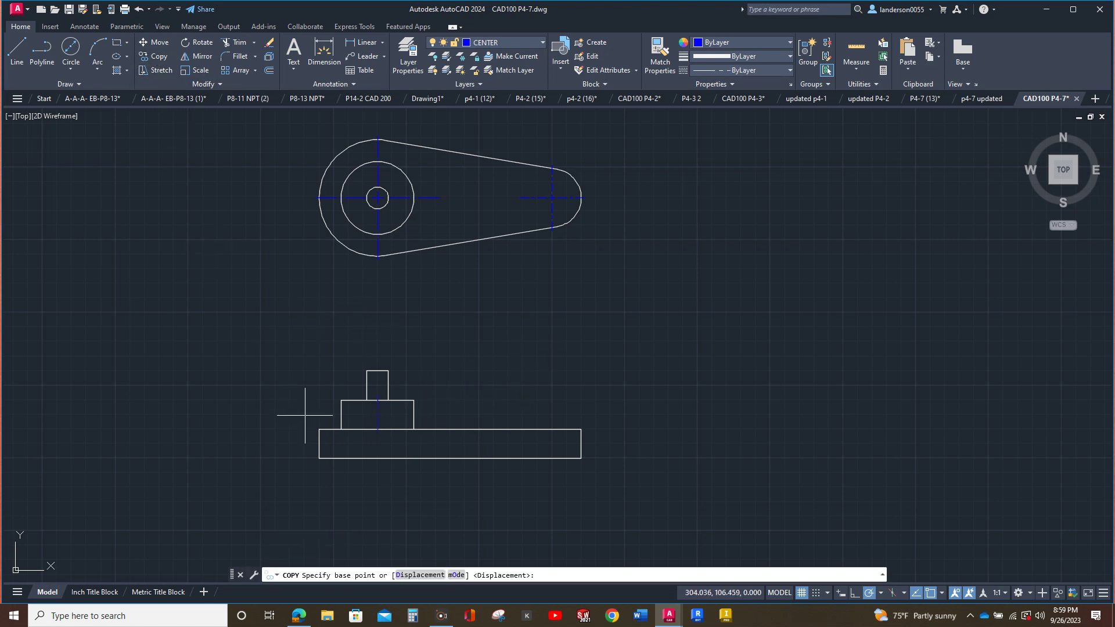
{"action": "left_click", "coordinate": [377, 415]}
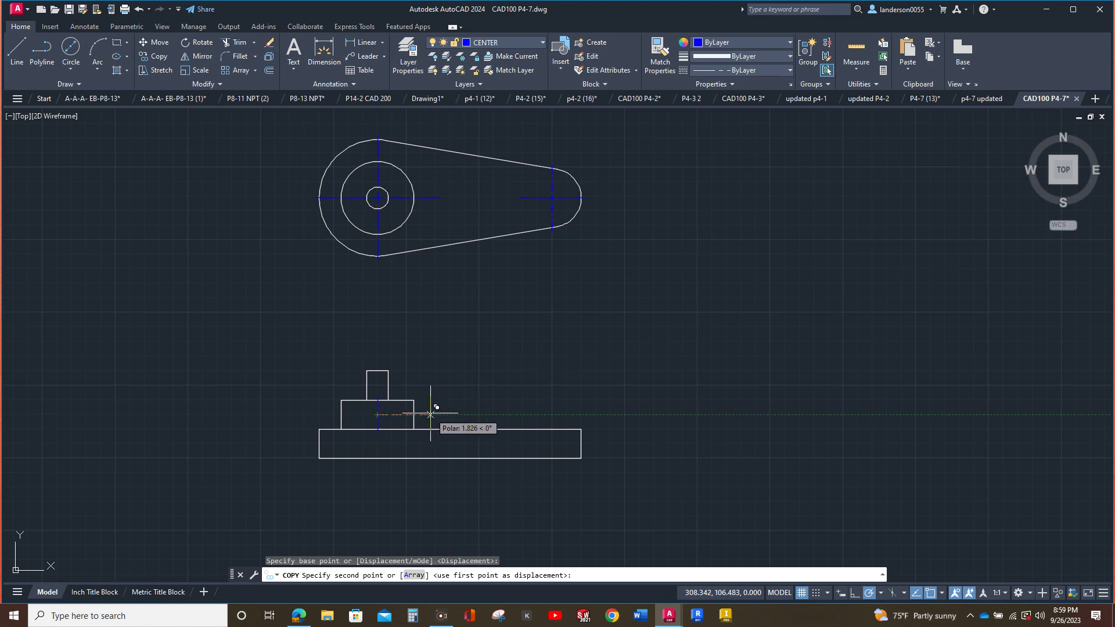
{"action": "type", "text": "6"}
{"action": "key", "text": "Return"}
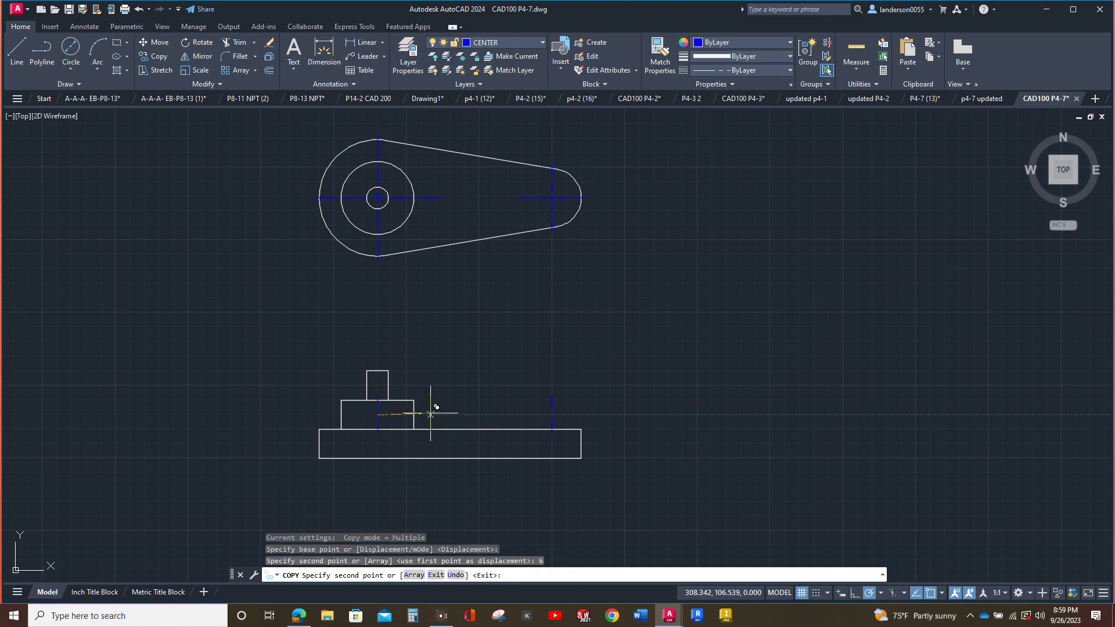
{"action": "key", "text": "Escape"}
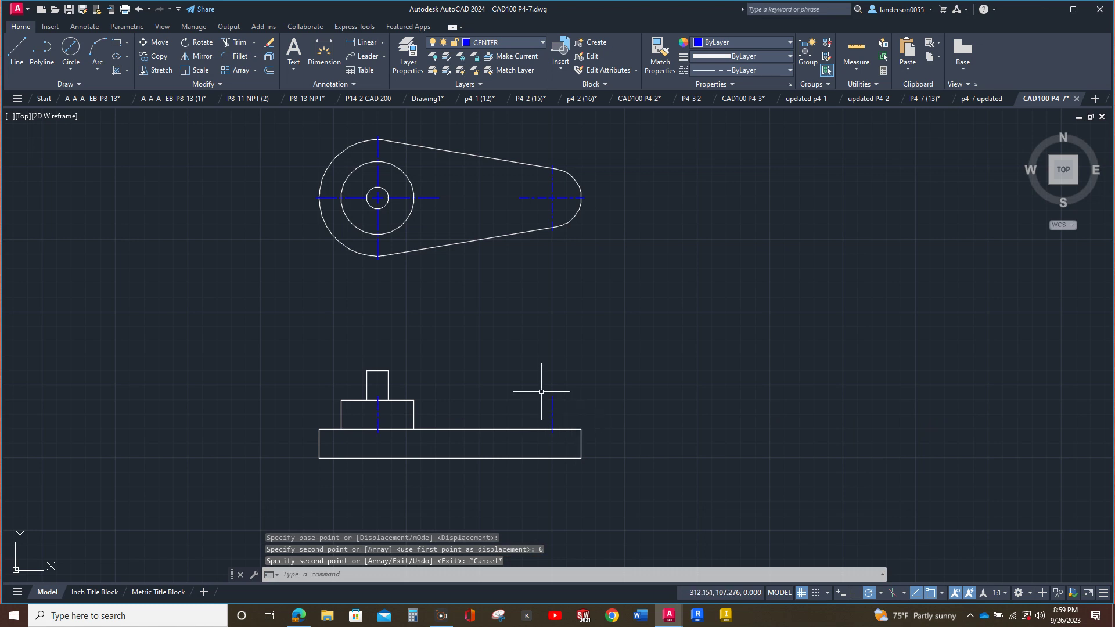
Move the right centerline in the front view down by 1 unit
{"action": "left_click", "coordinate": [553, 413]}
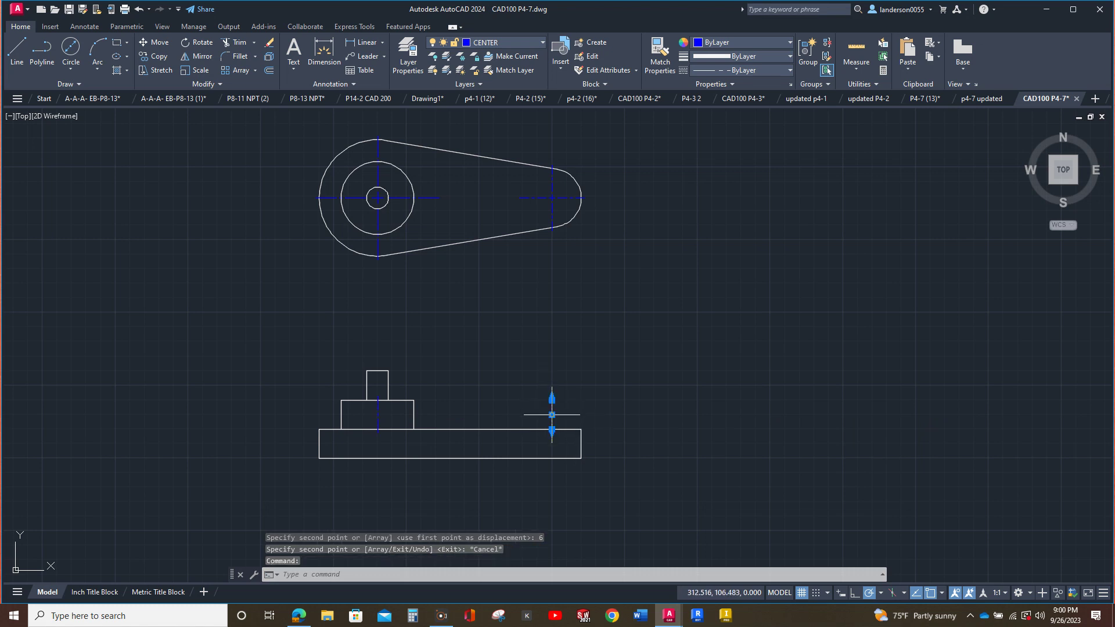
{"action": "left_click", "coordinate": [155, 40]}
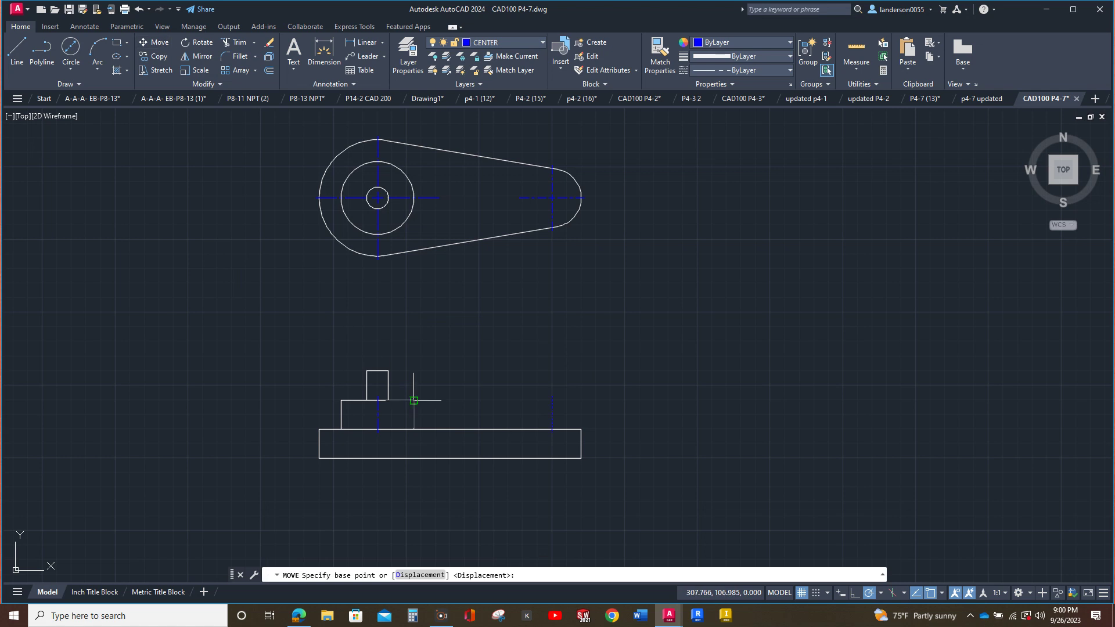
{"action": "left_click", "coordinate": [552, 414]}
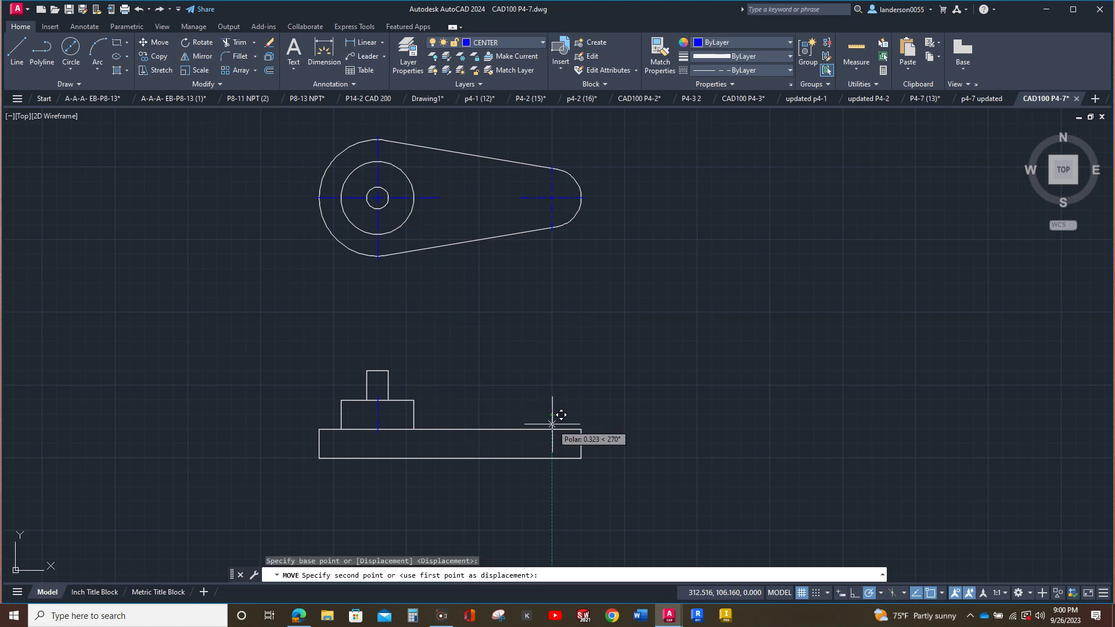
{"action": "type", "text": "1"}
{"action": "key", "text": "Return"}
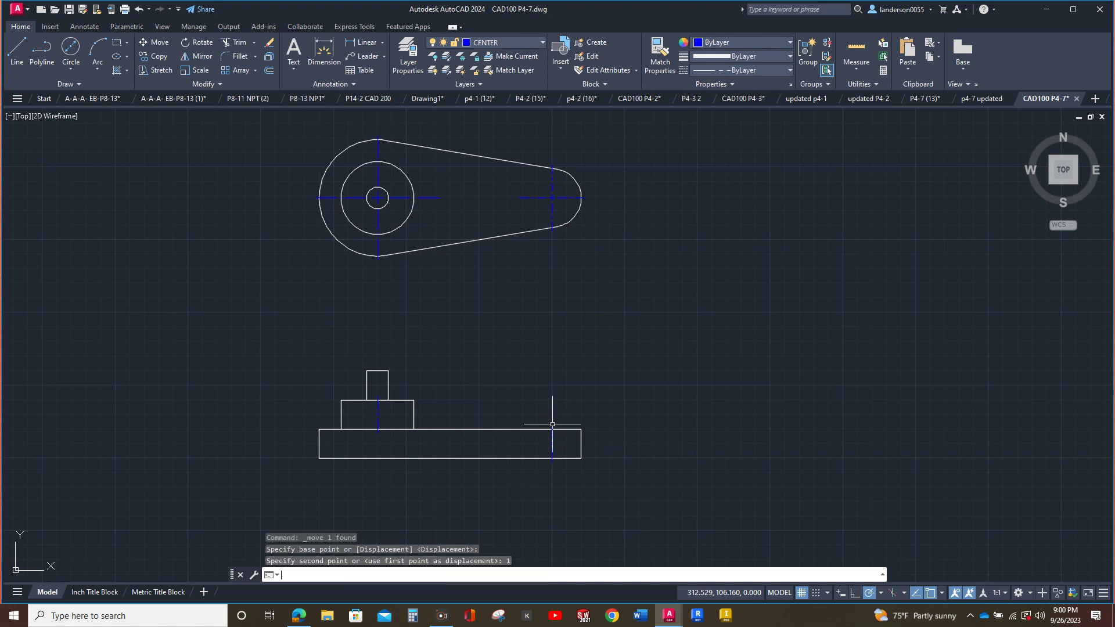
{"action": "key", "text": "Escape"}
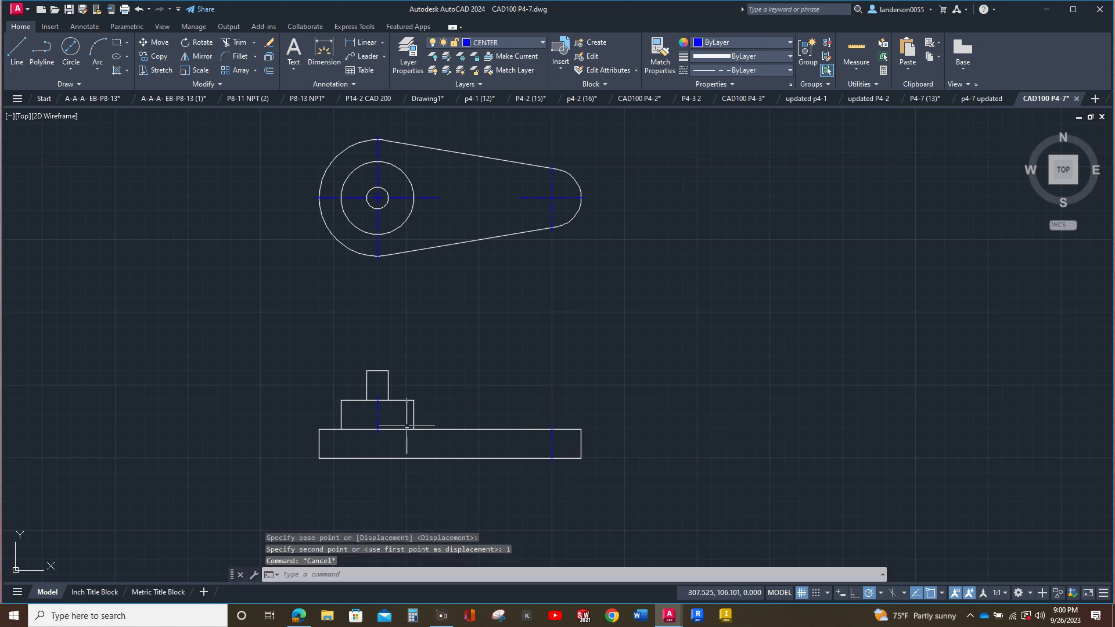
Grip-stretch the middle centerline from the small block's top to below the base
{"action": "left_click", "coordinate": [379, 413]}
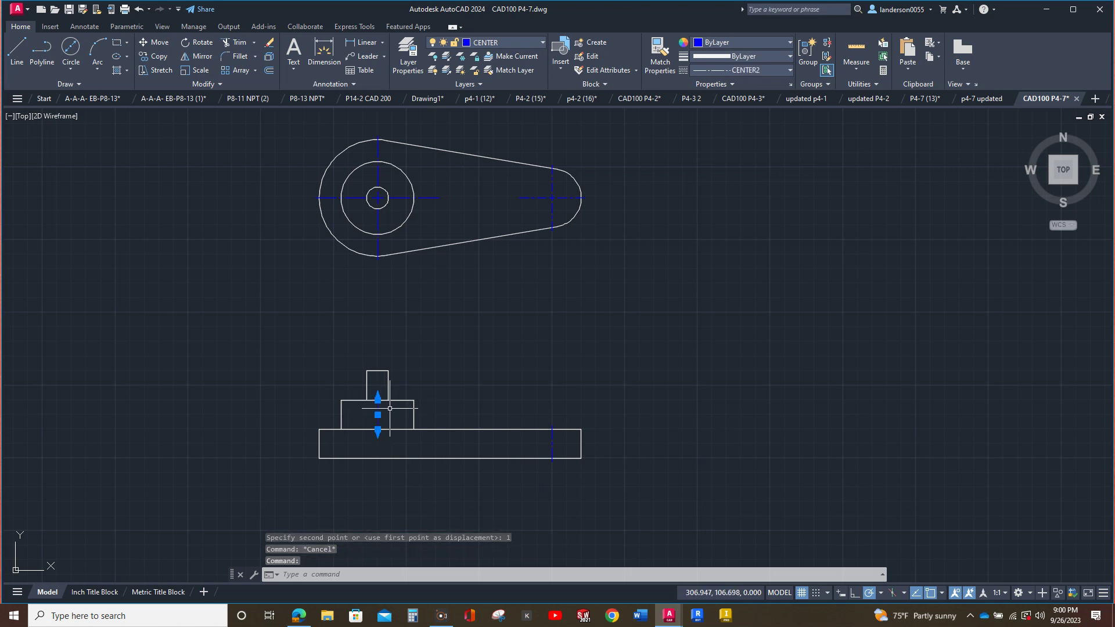
{"action": "scroll", "coordinate": [390, 409], "scroll_direction": "up", "scroll_amount": 2}
{"action": "left_click", "coordinate": [371, 388]}
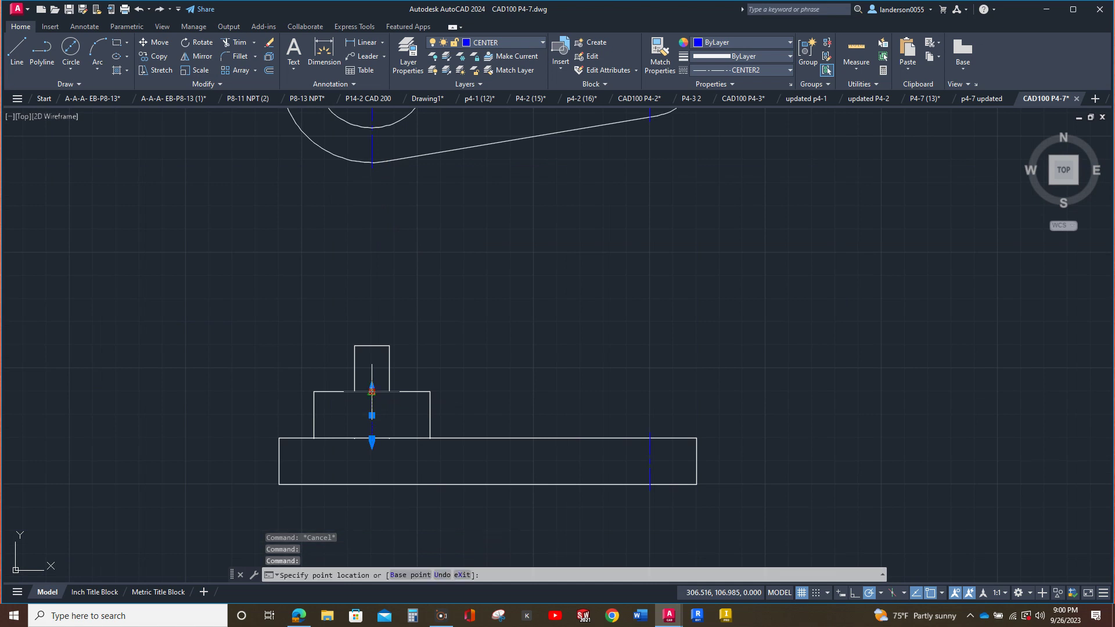
{"action": "left_click", "coordinate": [372, 346]}
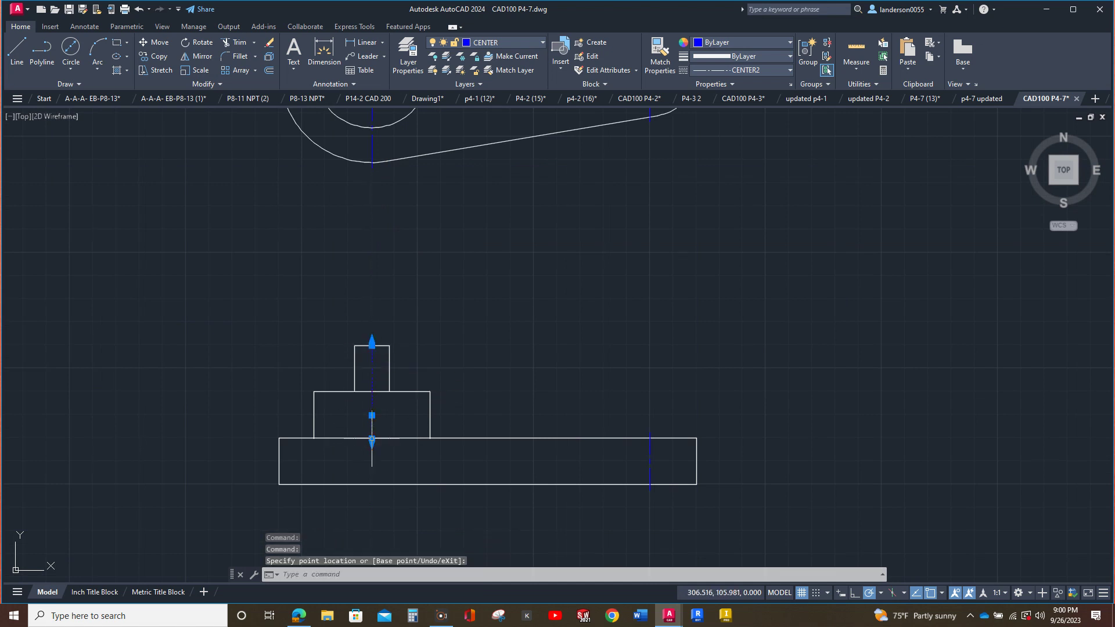
{"action": "left_click", "coordinate": [372, 439]}
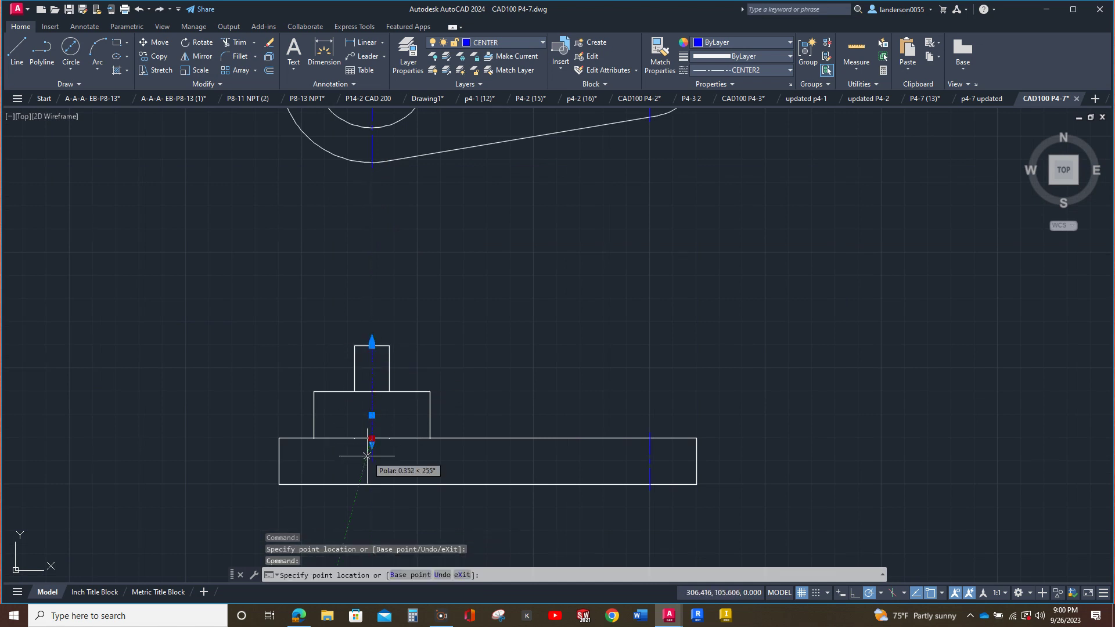
{"action": "left_click", "coordinate": [372, 488]}
{"action": "left_click", "coordinate": [577, 336]}
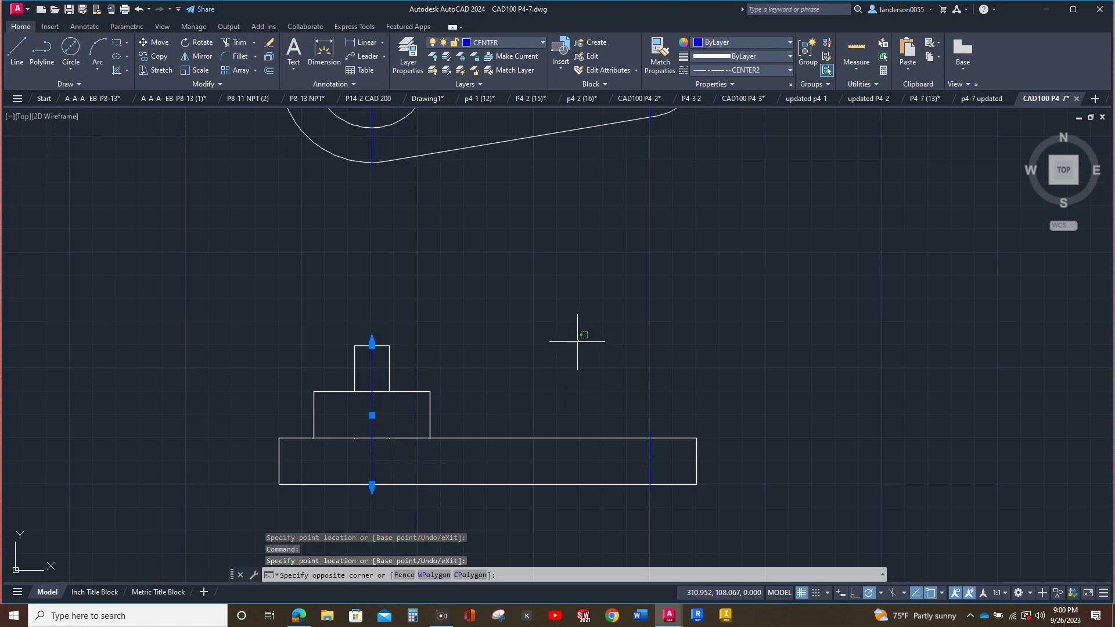
{"action": "key", "text": "Escape"}
{"action": "key", "text": "Escape"}
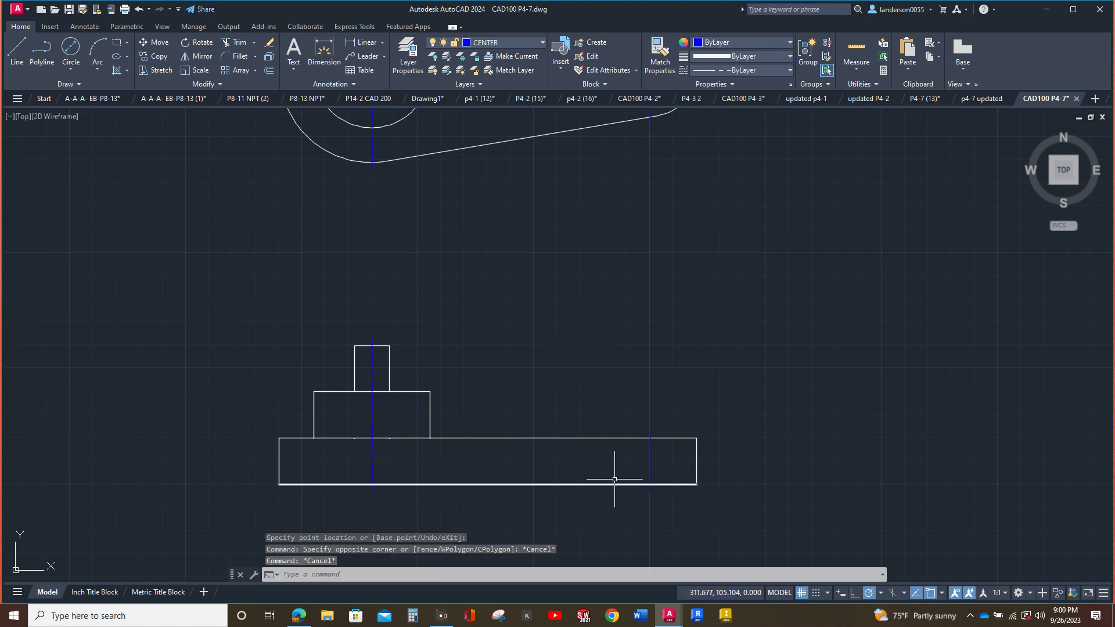
{"action": "left_click", "coordinate": [650, 464]}
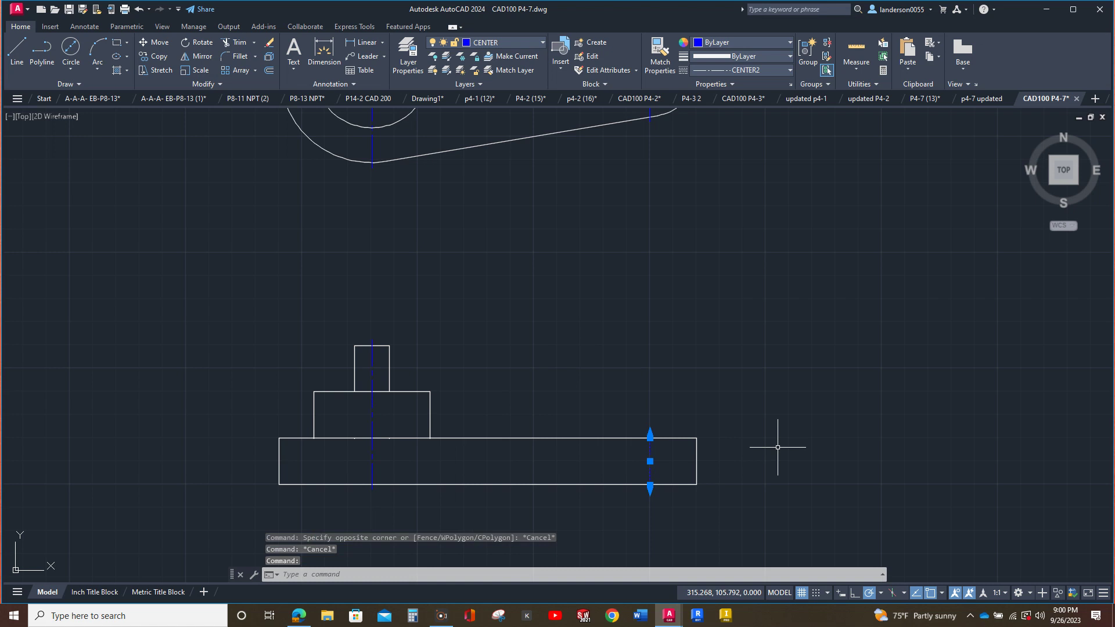
{"action": "key", "text": "Escape"}
{"action": "scroll", "coordinate": [777, 447], "scroll_direction": "down", "scroll_amount": 2}
{"action": "middle_click_drag", "start_coordinate": [729, 444], "coordinate": [547, 493]}
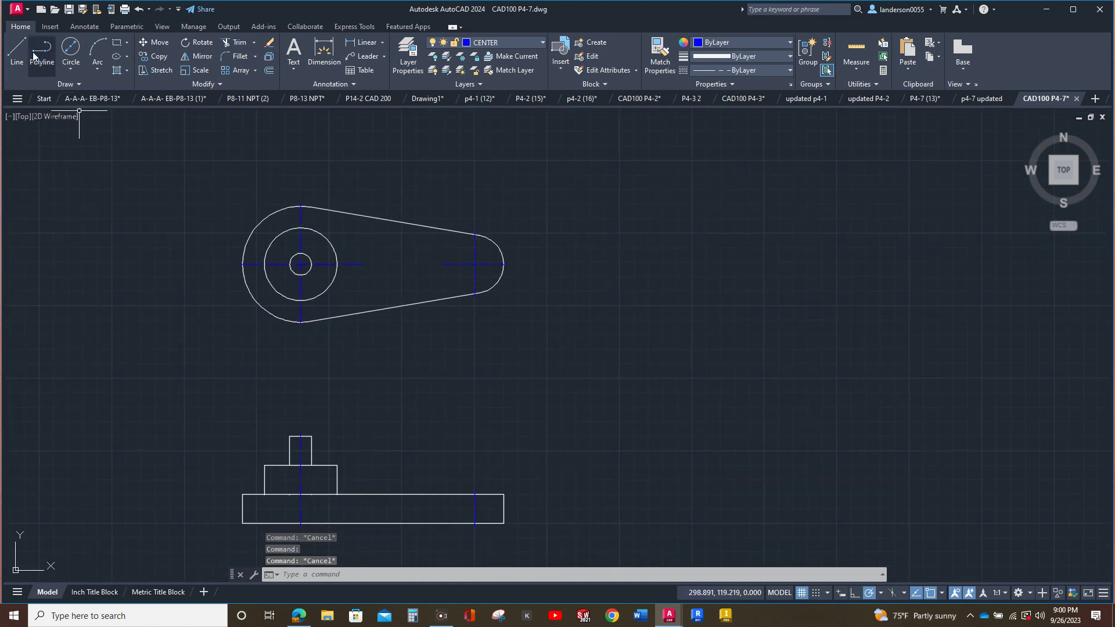
Make OBJECTS the current layer and draw a 45° miter line right of the front view
{"action": "left_click", "coordinate": [543, 41]}
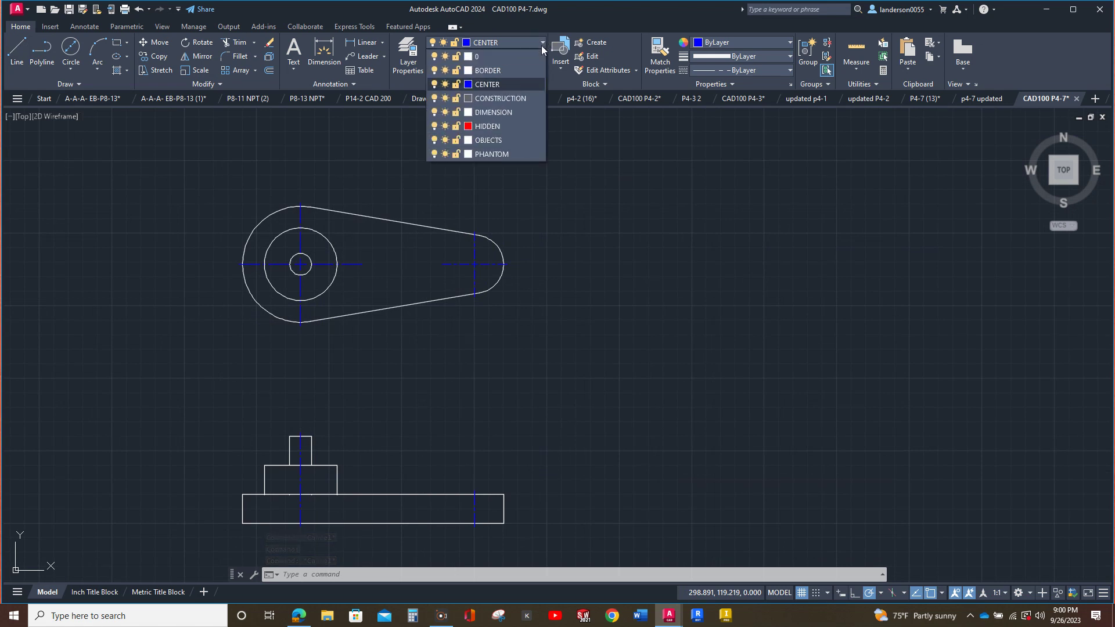
{"action": "left_click", "coordinate": [486, 141]}
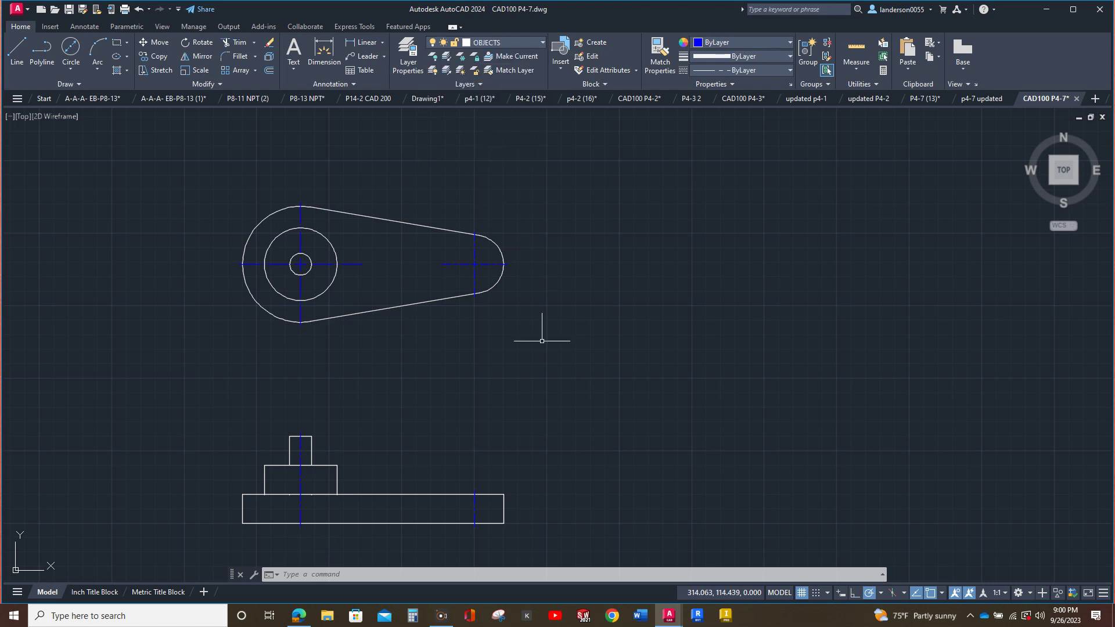
{"action": "left_click", "coordinate": [510, 443]}
{"action": "left_click", "coordinate": [645, 375]}
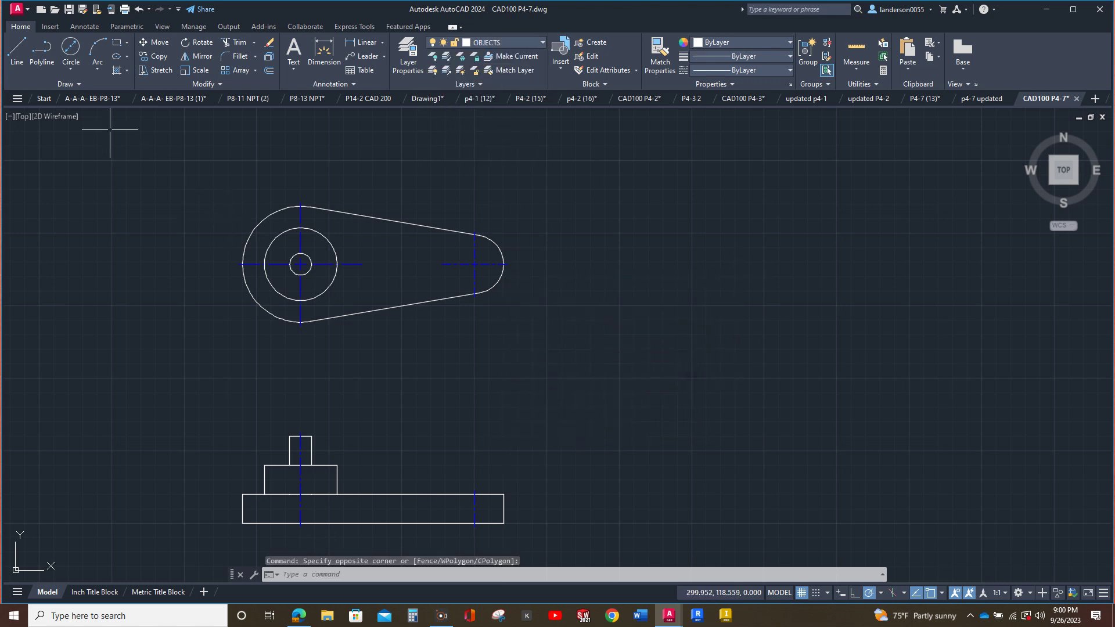
{"action": "left_click", "coordinate": [26, 53]}
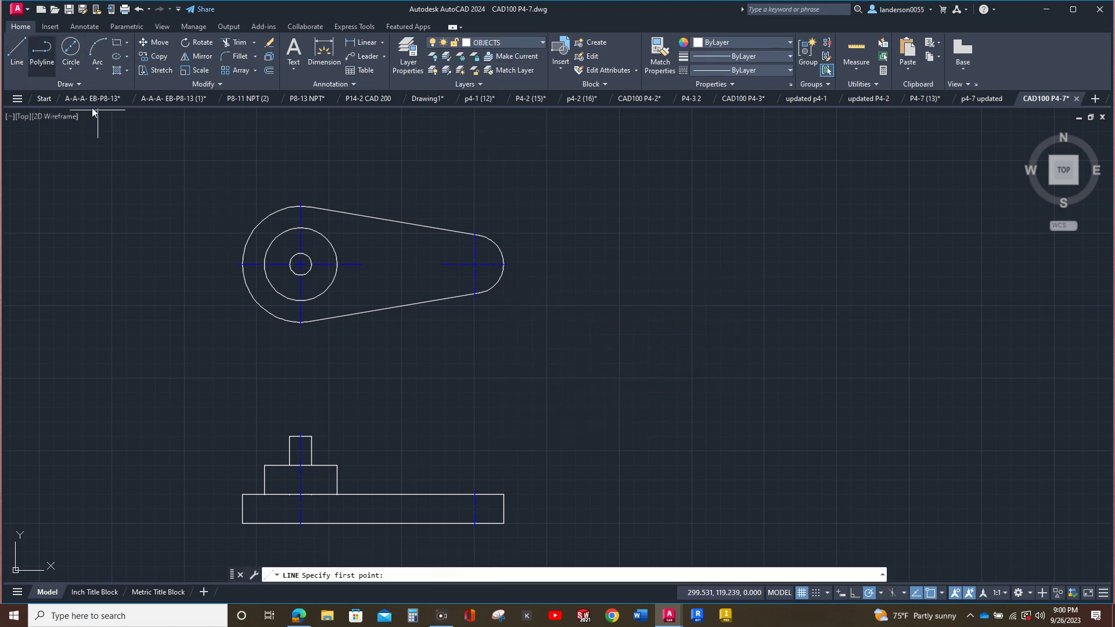
{"action": "left_click", "coordinate": [531, 451]}
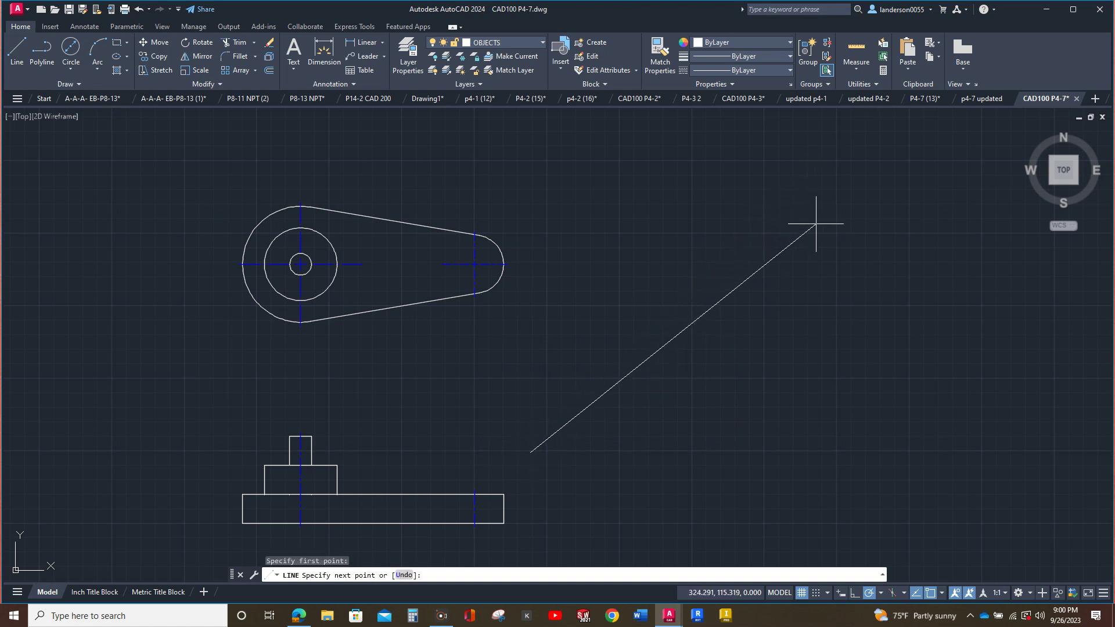
{"action": "left_click", "coordinate": [799, 183]}
{"action": "key", "text": "Escape"}
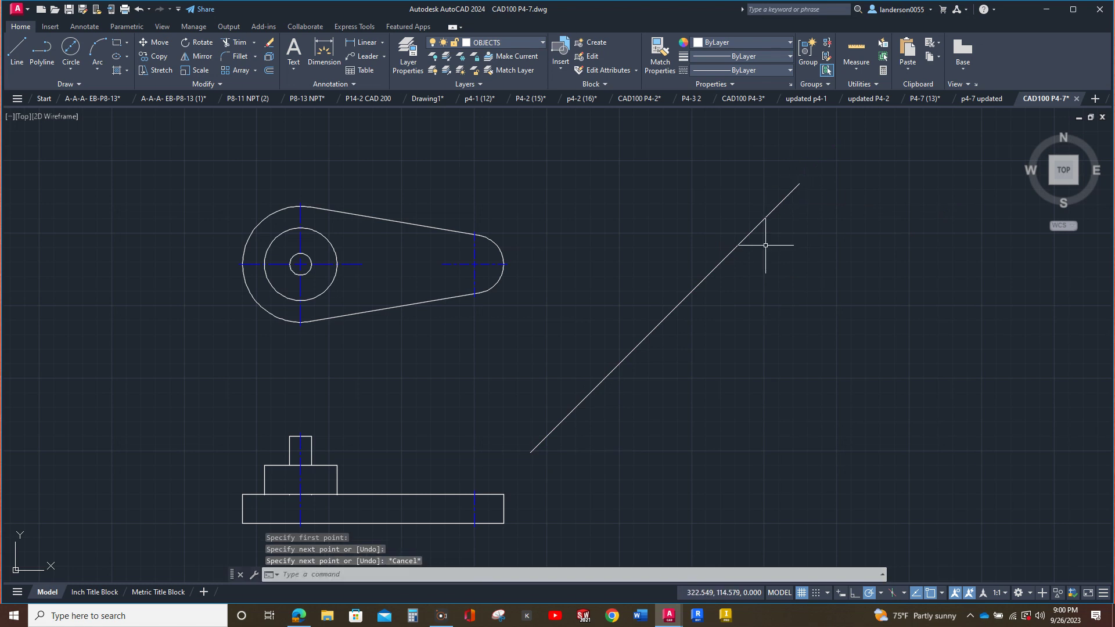
Draw a horizontal line from the large circle's top past the miter line
{"action": "key", "text": "Return"}
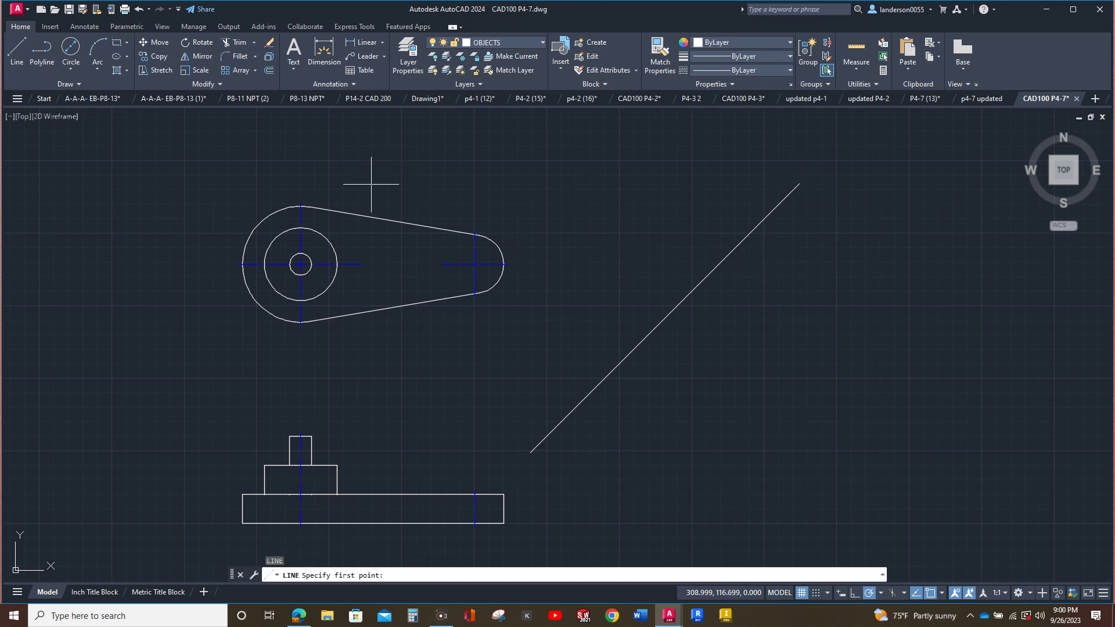
{"action": "left_click", "coordinate": [300, 207]}
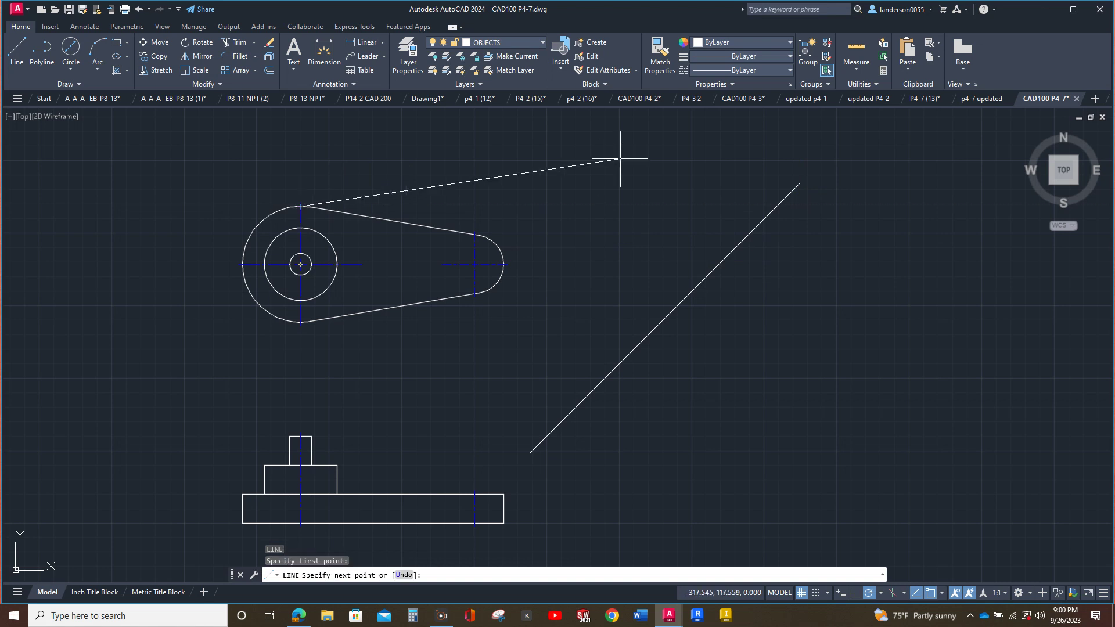
{"action": "left_click", "coordinate": [814, 207]}
{"action": "key", "text": "Escape"}
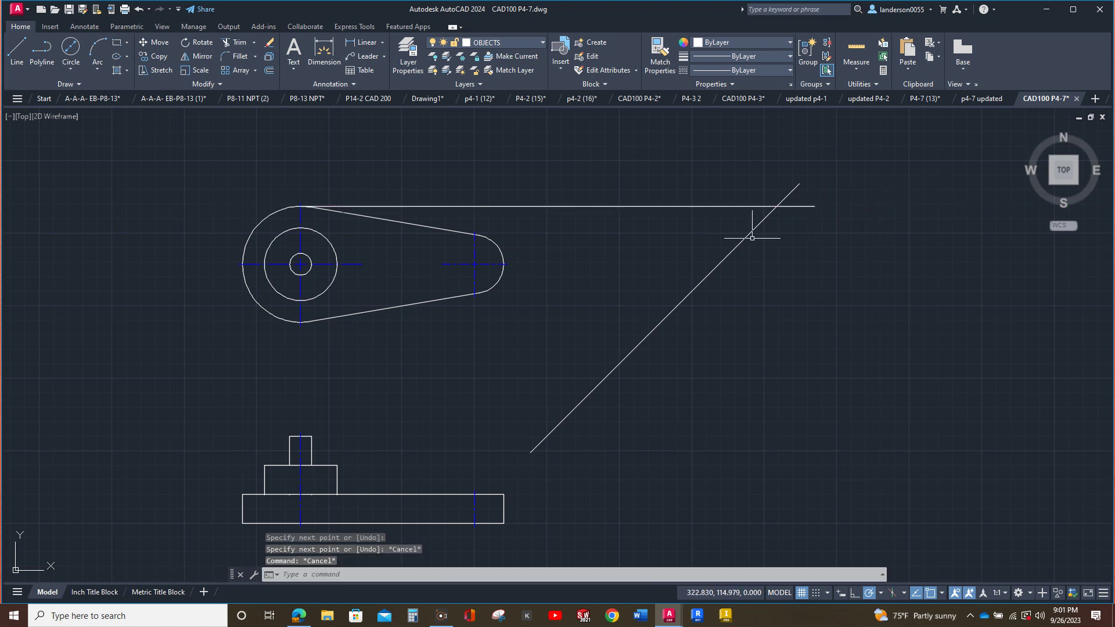
{"action": "left_click", "coordinate": [584, 206]}
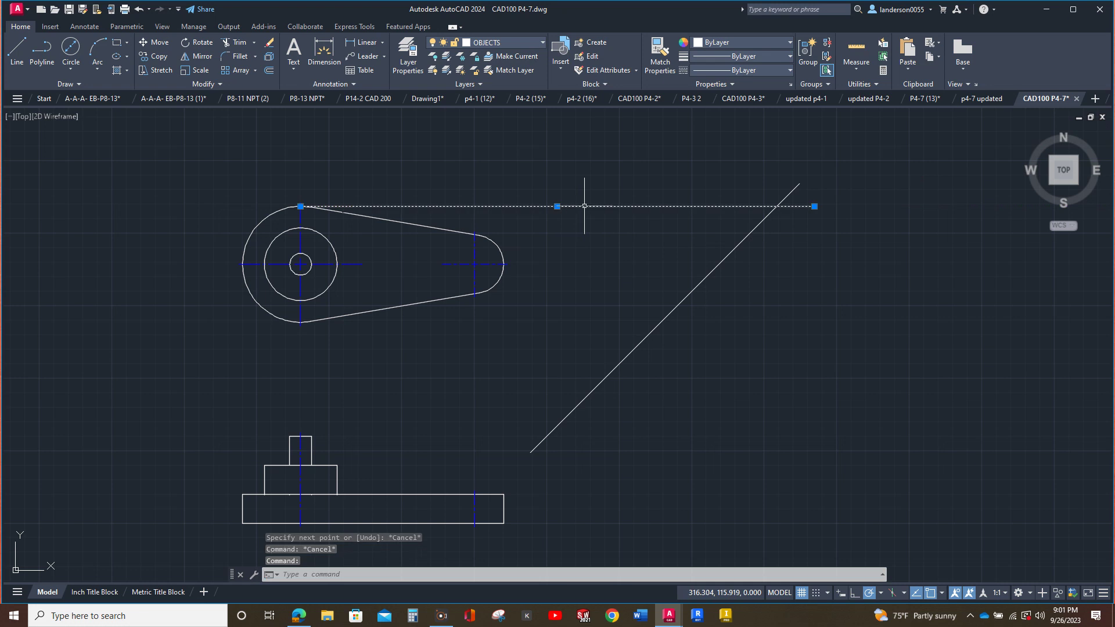
Copy the horizontal line to each circle's top and bottom and the right end arc's top and bottom
{"action": "left_click", "coordinate": [159, 58]}
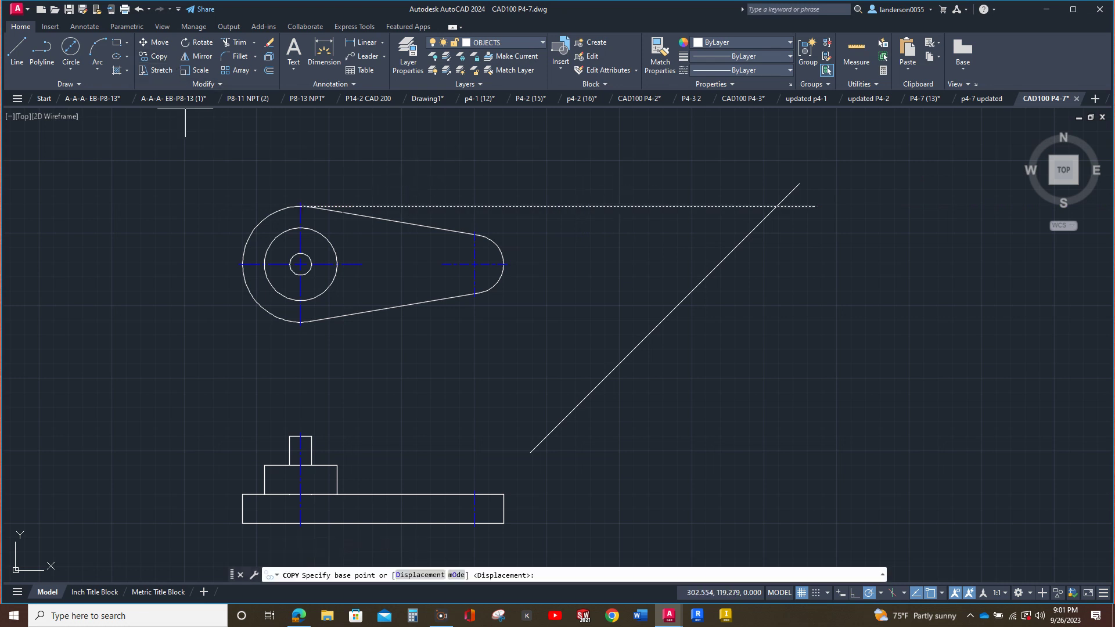
{"action": "left_click", "coordinate": [300, 207]}
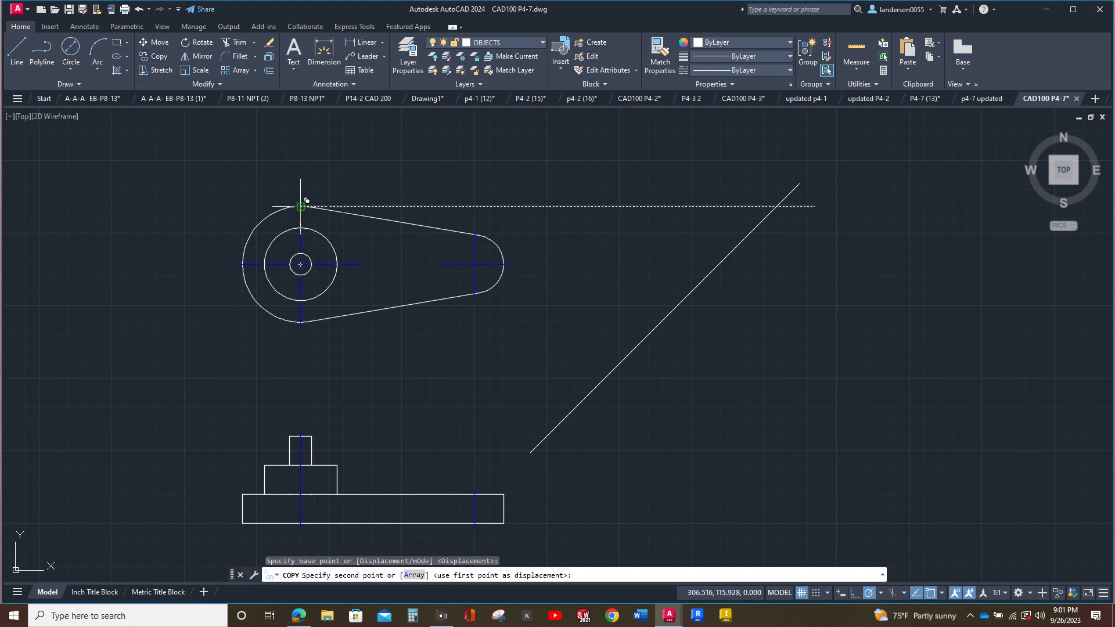
{"action": "left_click", "coordinate": [301, 227]}
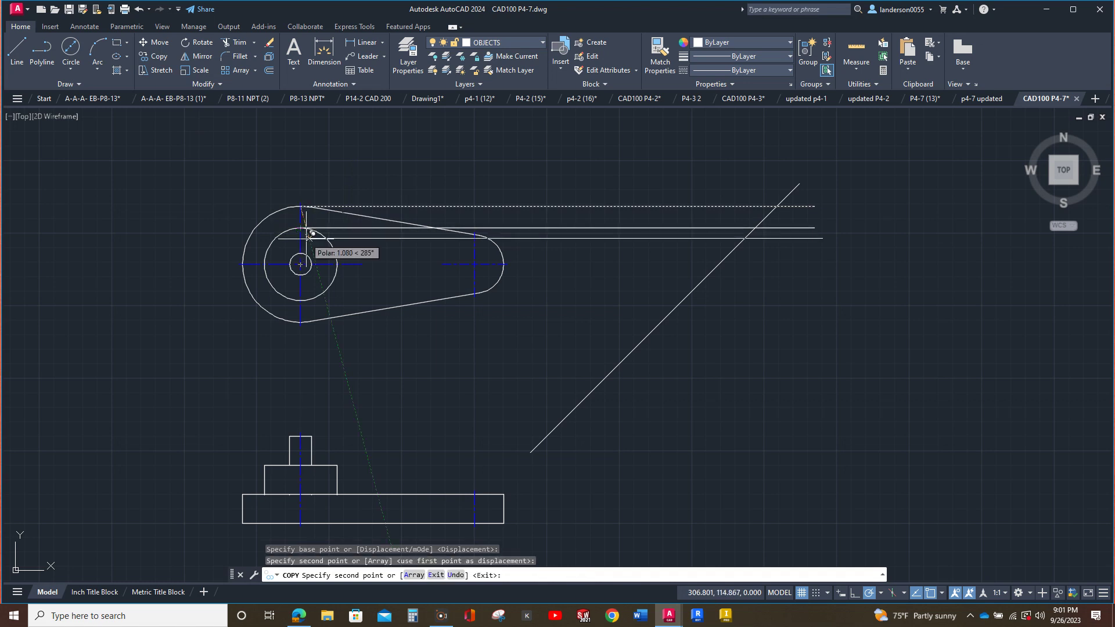
{"action": "left_click", "coordinate": [300, 253]}
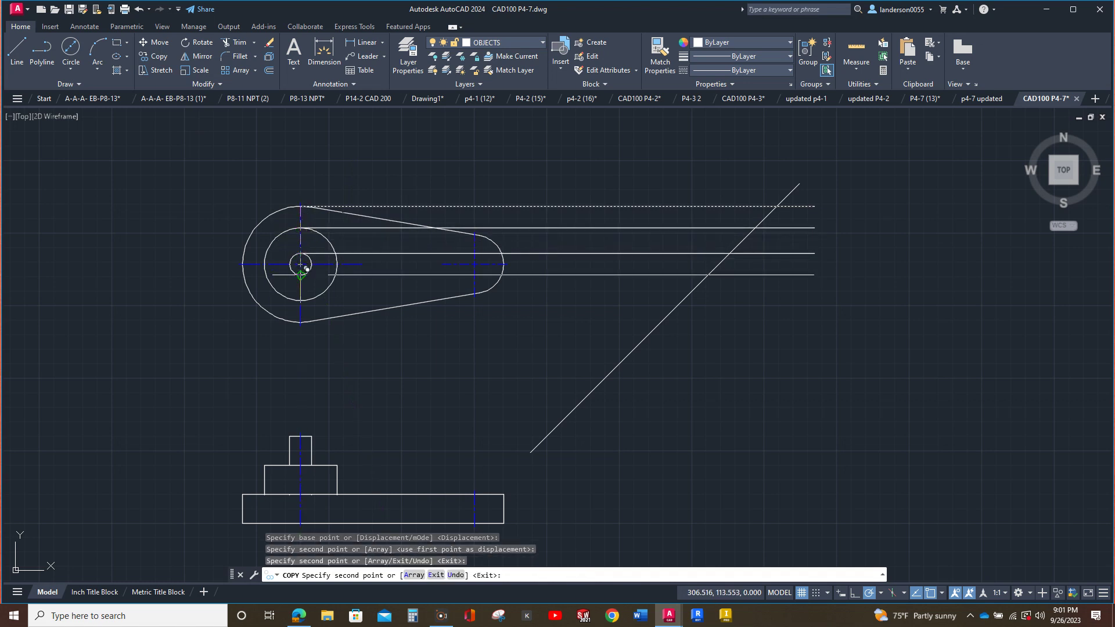
{"action": "left_click", "coordinate": [301, 275]}
{"action": "left_click", "coordinate": [301, 300]}
{"action": "left_click", "coordinate": [301, 322]}
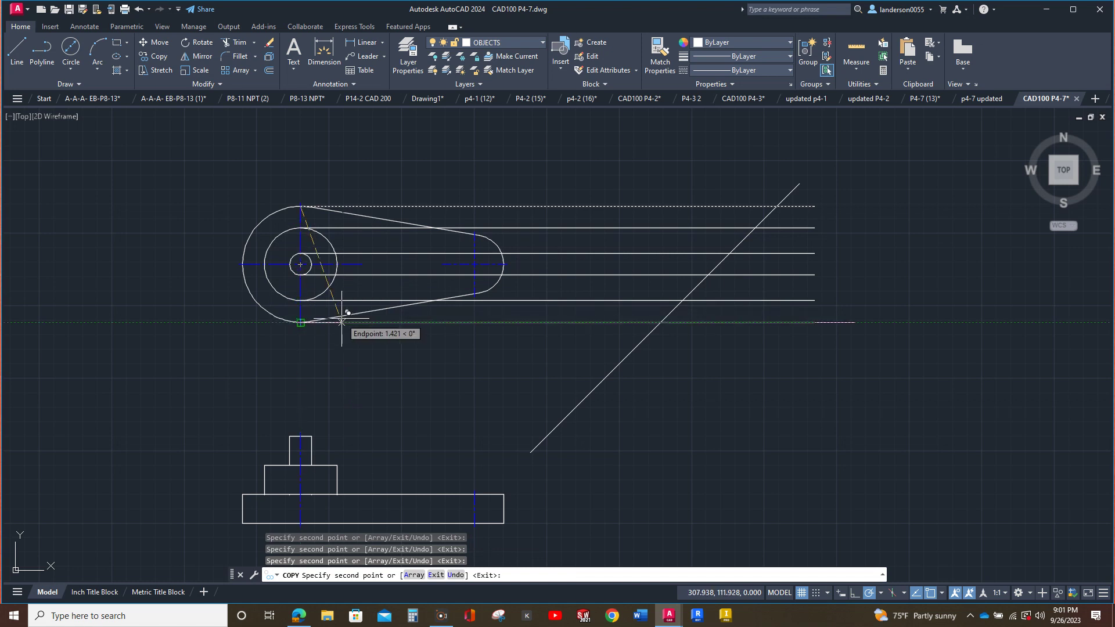
{"action": "left_click", "coordinate": [479, 293]}
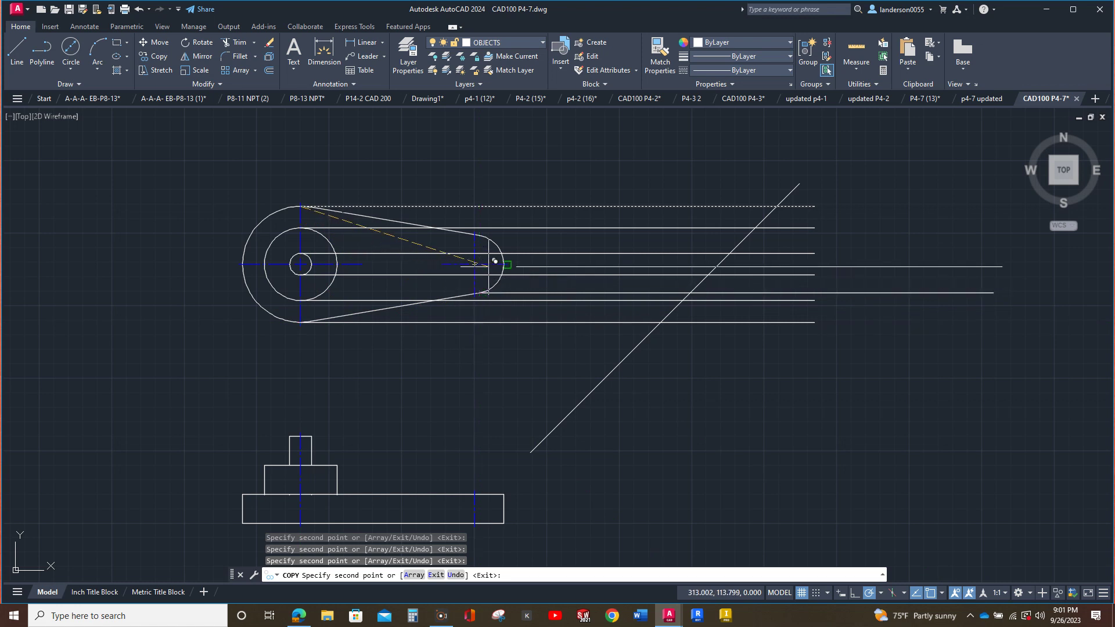
{"action": "left_click", "coordinate": [479, 235]}
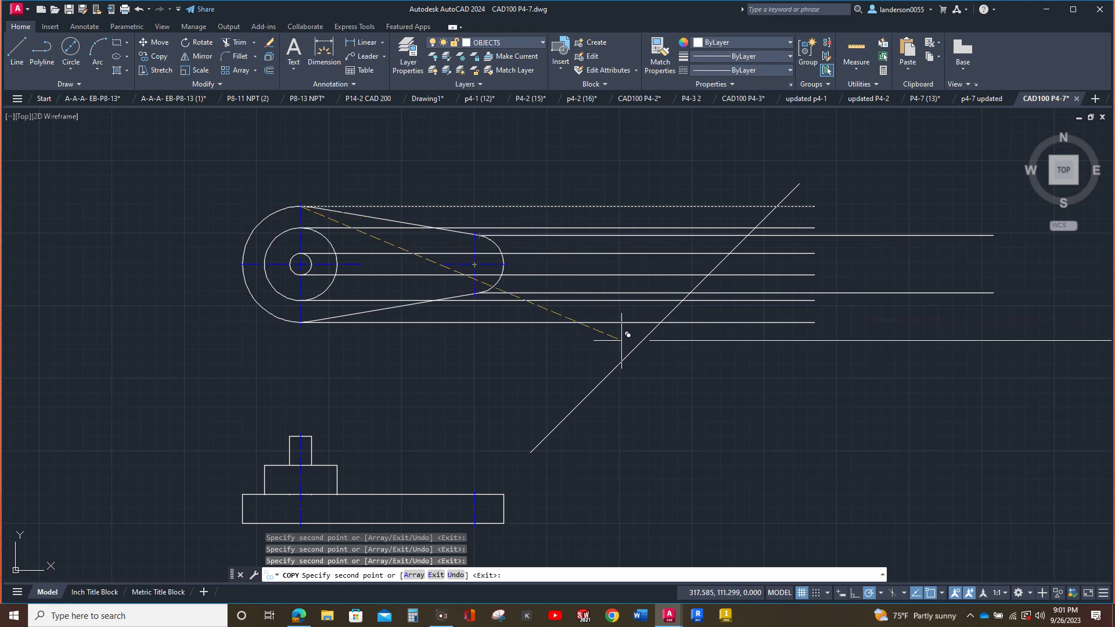
{"action": "key", "text": "Escape"}
{"action": "mouse_move", "coordinate": [597, 348]}
{"action": "left_mouse_down"}
{"action": "mouse_move", "coordinate": [571, 226]}
{"action": "mouse_move", "coordinate": [575, 192]}
{"action": "left_mouse_up"}
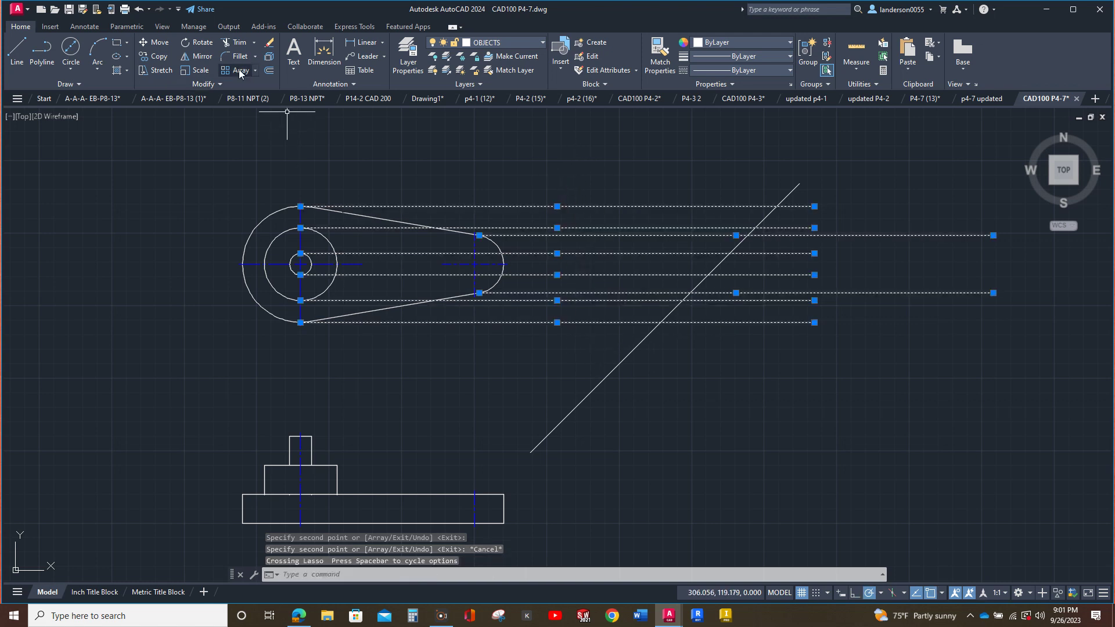
Mirror the selected projection lines across the 45° miter line, erasing the originals (Y)
{"action": "left_click", "coordinate": [197, 56]}
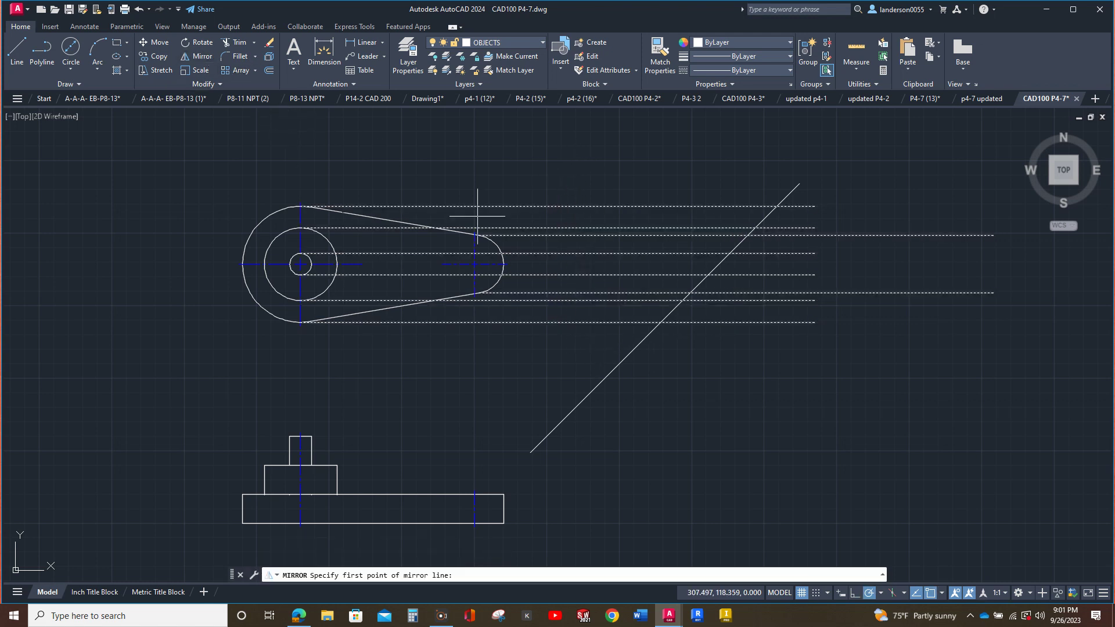
{"action": "left_click", "coordinate": [800, 184]}
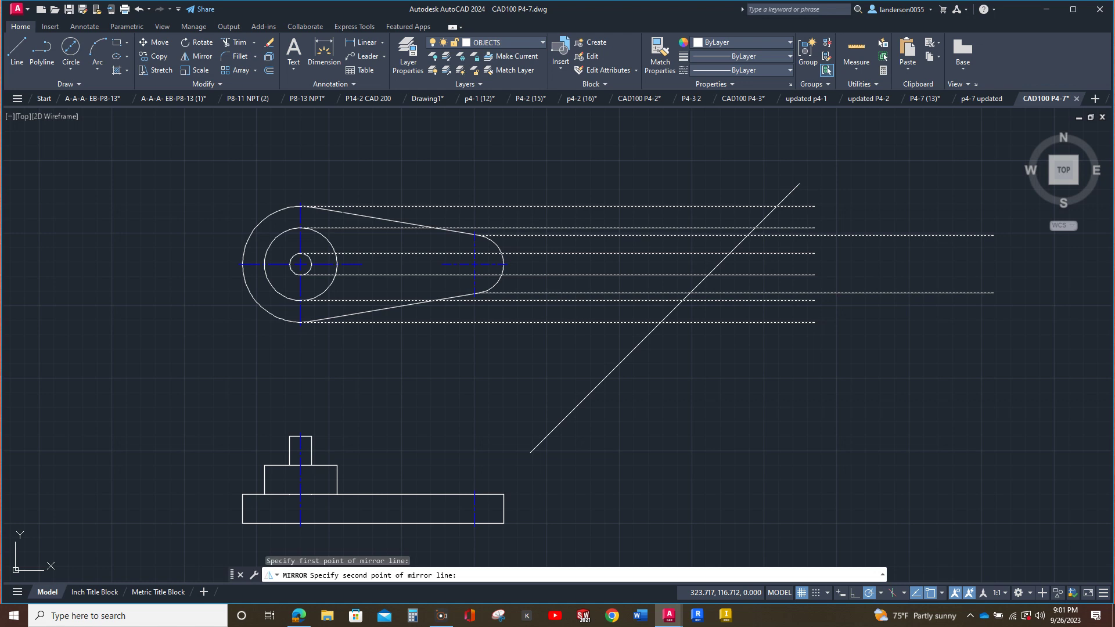
{"action": "left_click", "coordinate": [530, 452]}
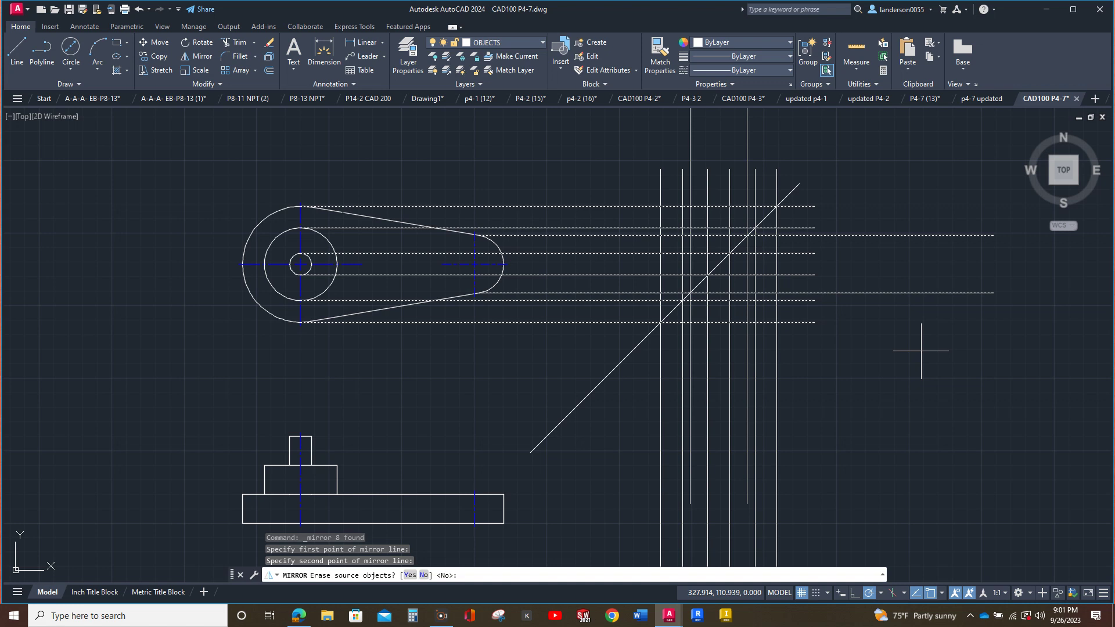
{"action": "type", "text": "Y"}
{"action": "key", "text": "Return"}
{"action": "middle_click_drag", "start_coordinate": [885, 354], "coordinate": [806, 273]}
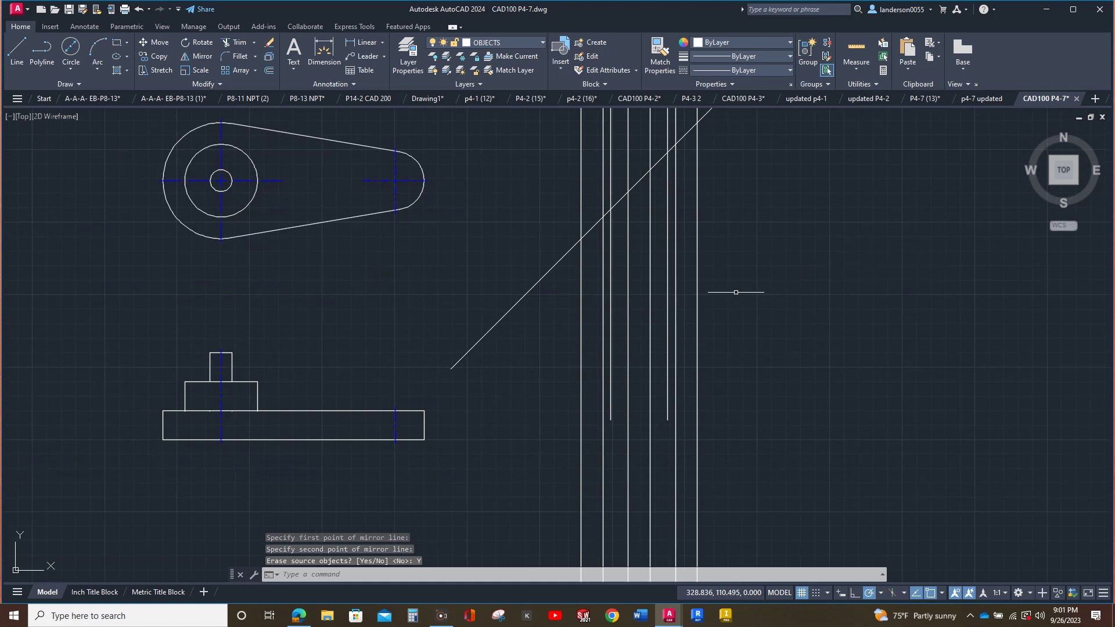
Draw a line from the front view's top corner, copying it to the step top and base's top and bottom
{"action": "left_click", "coordinate": [19, 46]}
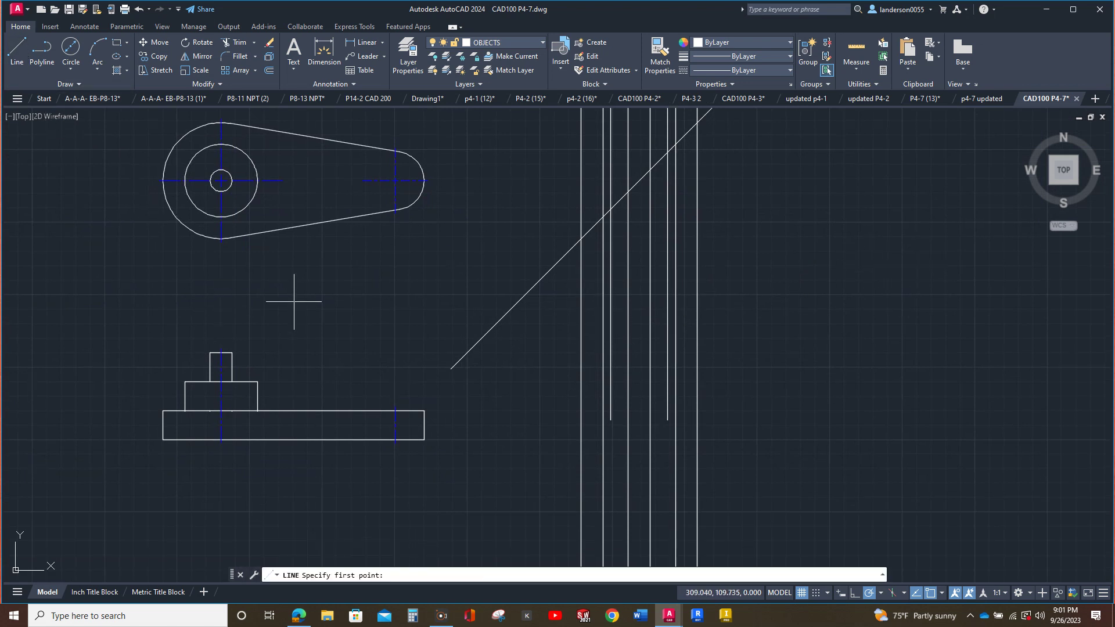
{"action": "left_click", "coordinate": [232, 353]}
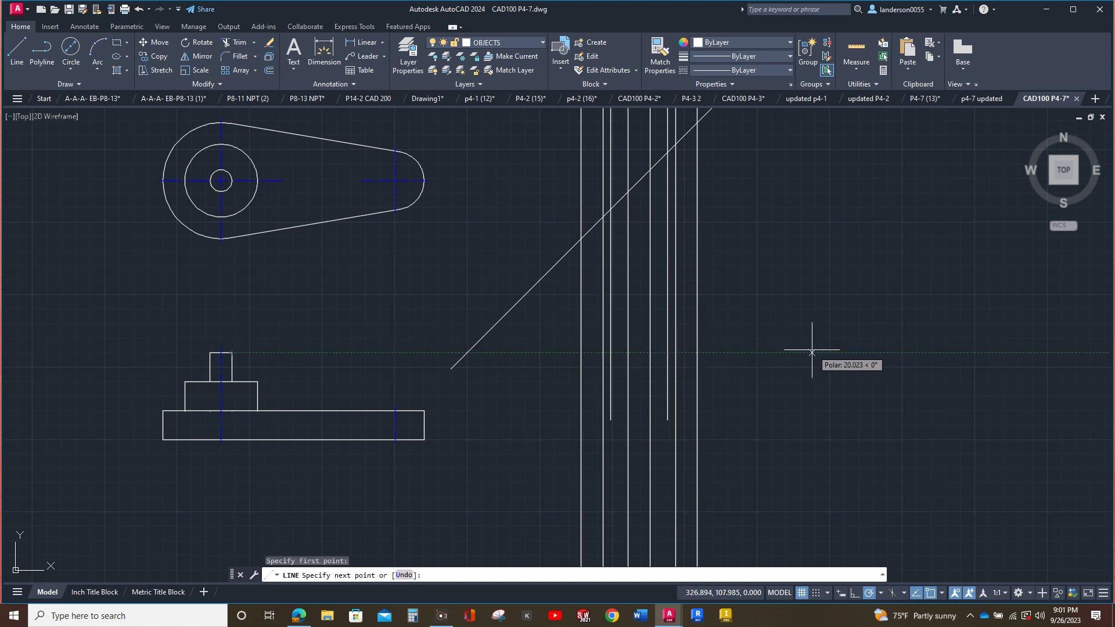
{"action": "left_click", "coordinate": [751, 352]}
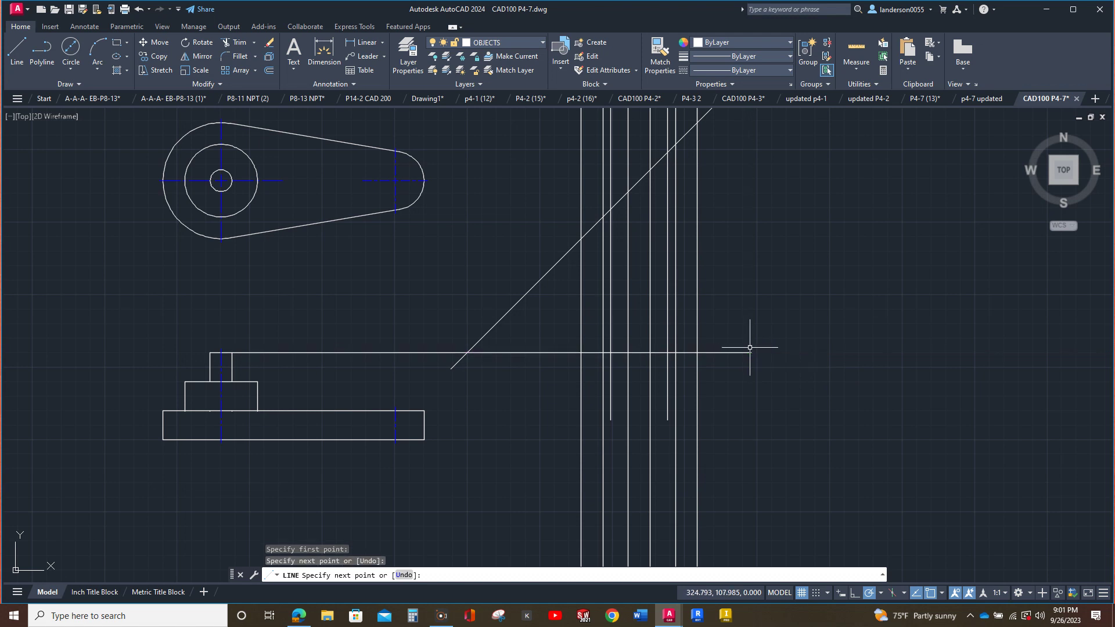
{"action": "key", "text": "Escape"}
{"action": "key", "text": "Escape"}
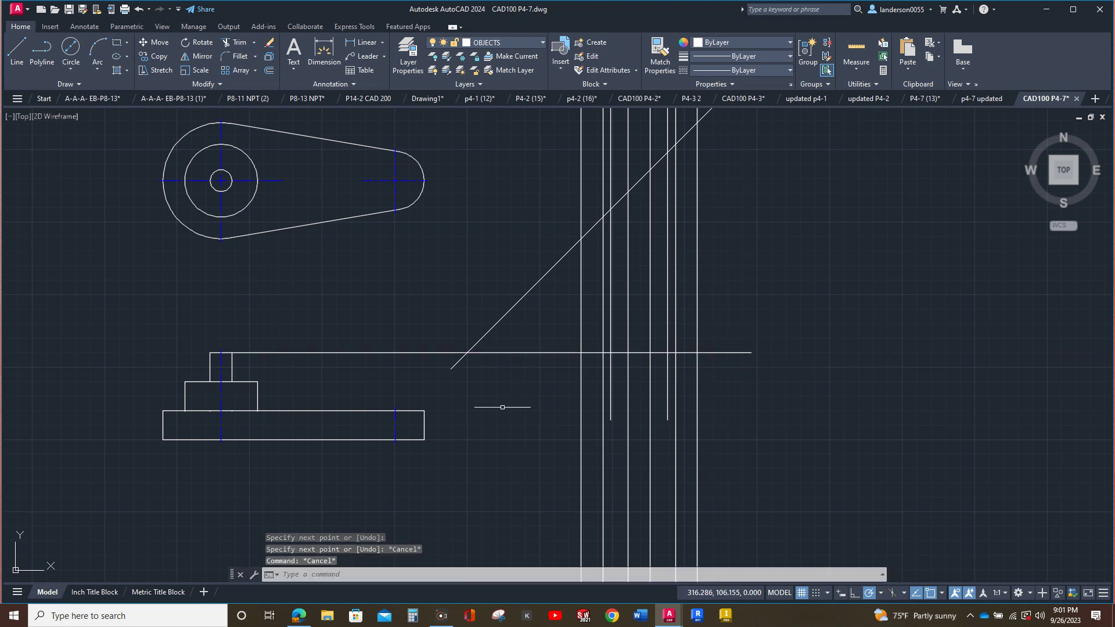
{"action": "left_click", "coordinate": [512, 353]}
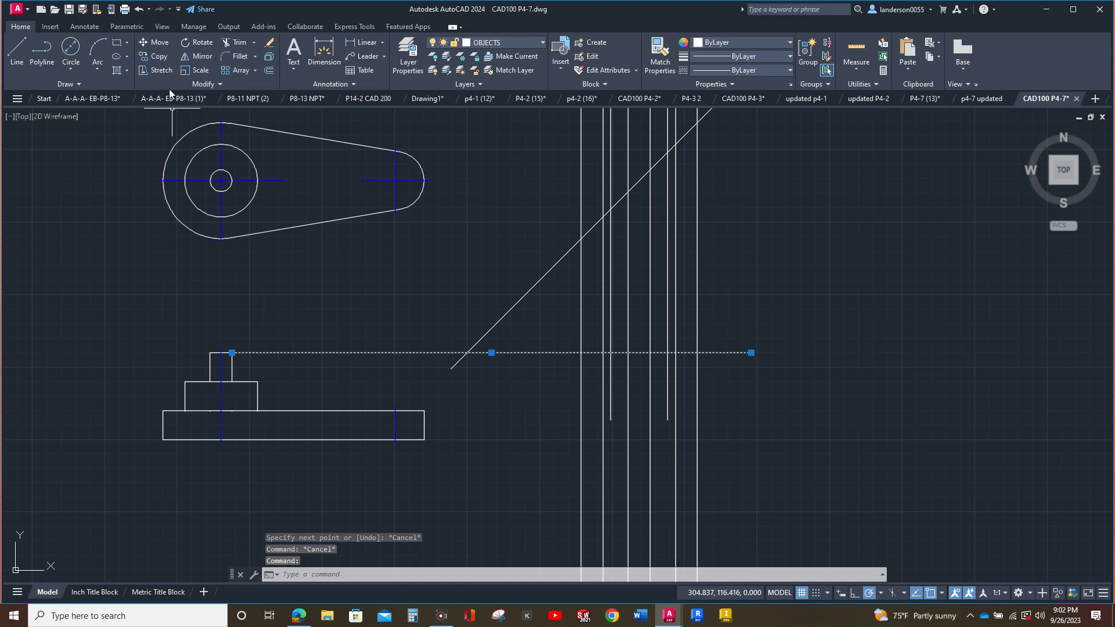
{"action": "left_click", "coordinate": [155, 56]}
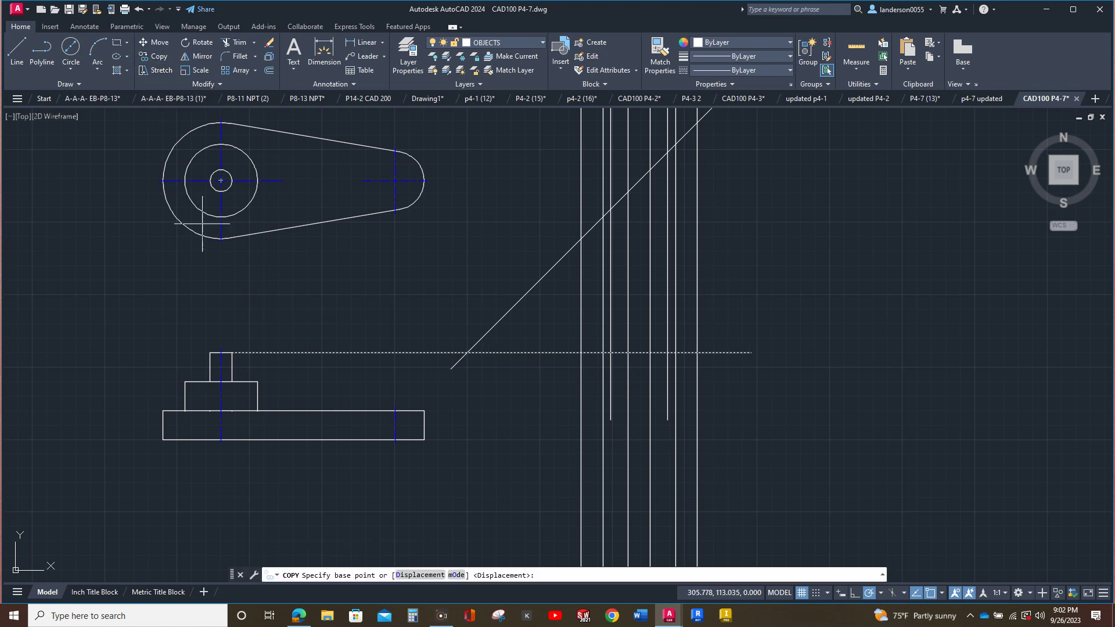
{"action": "left_click", "coordinate": [232, 353]}
{"action": "left_click", "coordinate": [262, 378]}
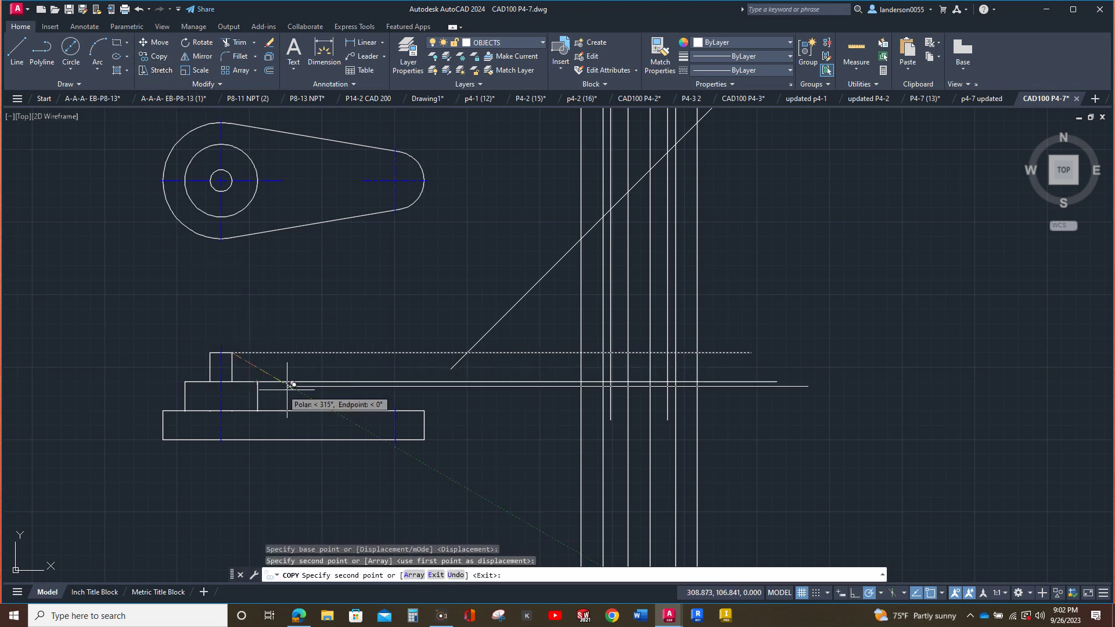
{"action": "left_click", "coordinate": [425, 410]}
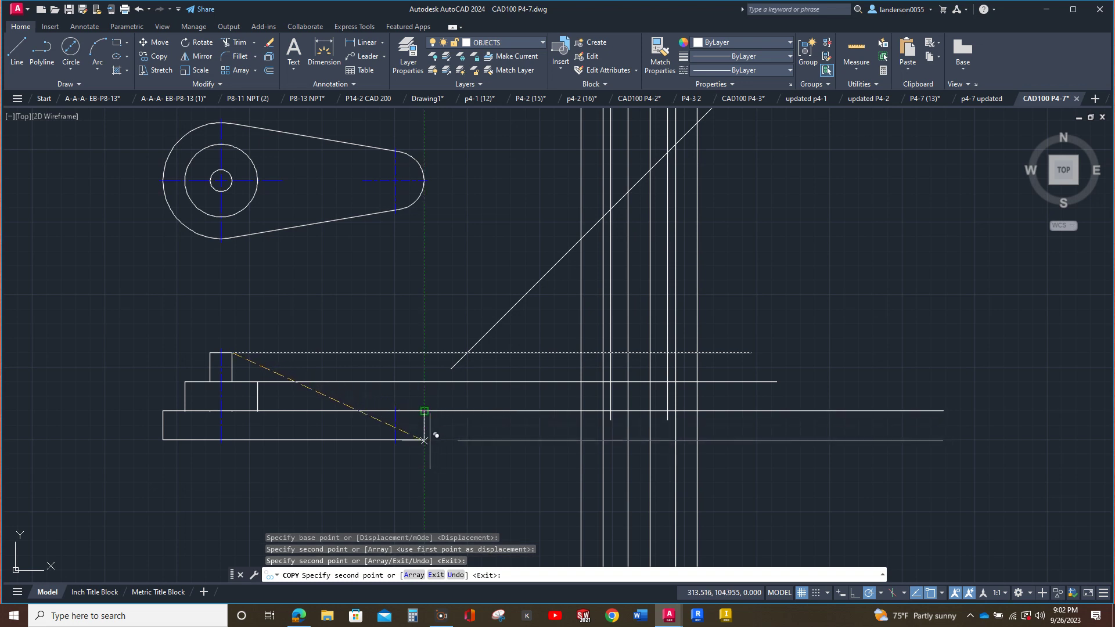
{"action": "left_click", "coordinate": [424, 439]}
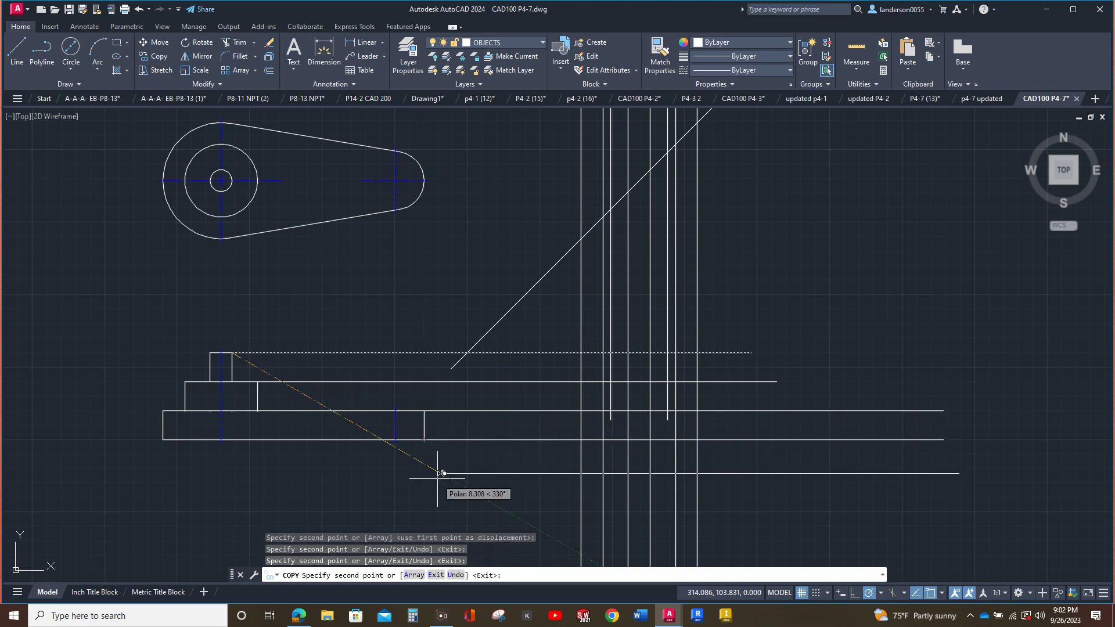
{"action": "key", "text": "Escape"}
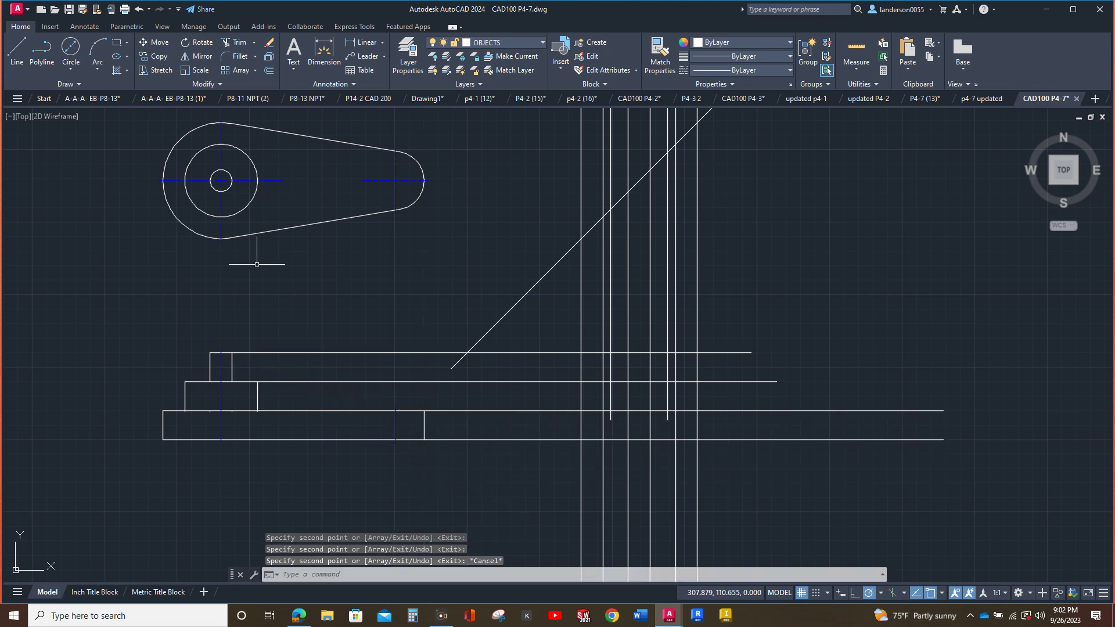
Fence-trim the excess horizontal, vertical and diagonal projection lines around the side view
{"action": "left_click", "coordinate": [236, 43]}
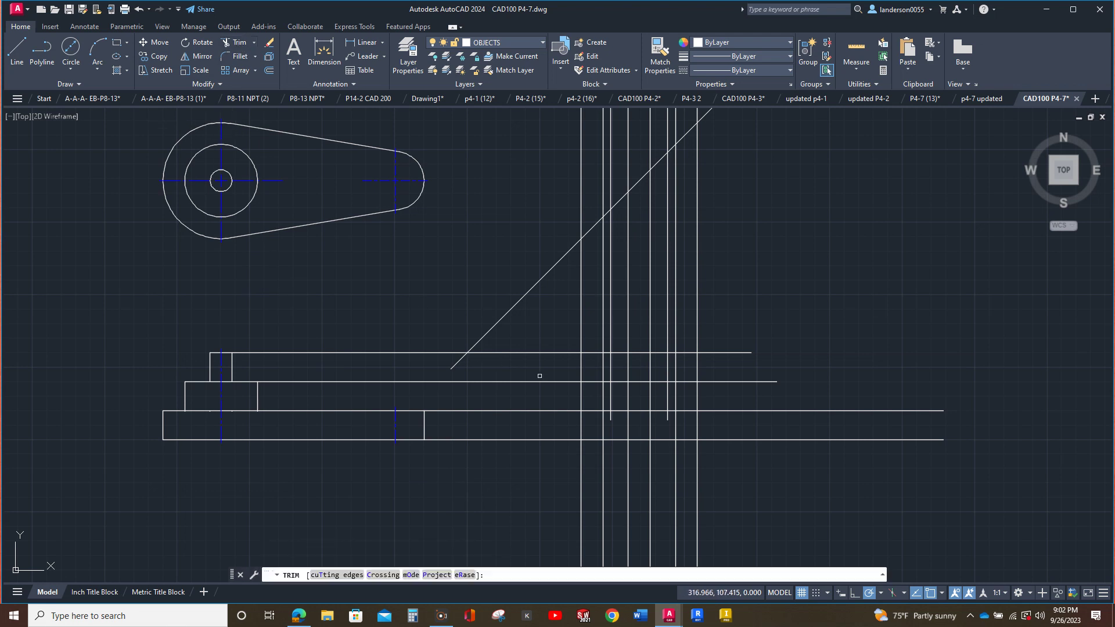
{"action": "left_click_drag", "start_coordinate": [548, 326], "coordinate": [497, 479]}
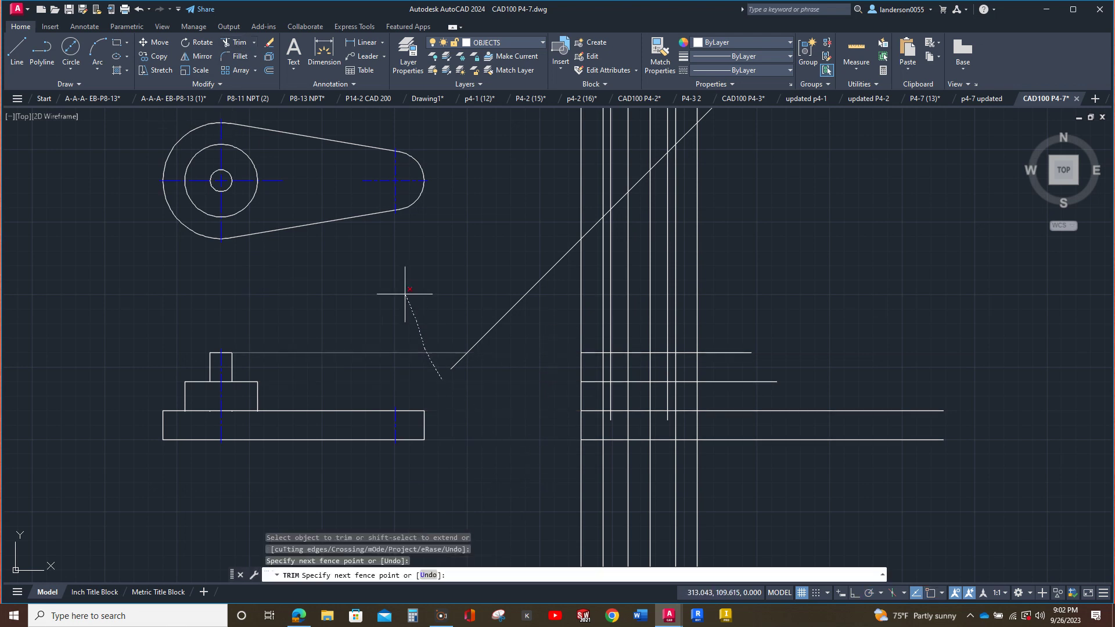
{"action": "mouse_move", "coordinate": [413, 294]}
{"action": "left_mouse_down"}
{"action": "mouse_move", "coordinate": [511, 383]}
{"action": "mouse_move", "coordinate": [480, 404]}
{"action": "left_mouse_up"}
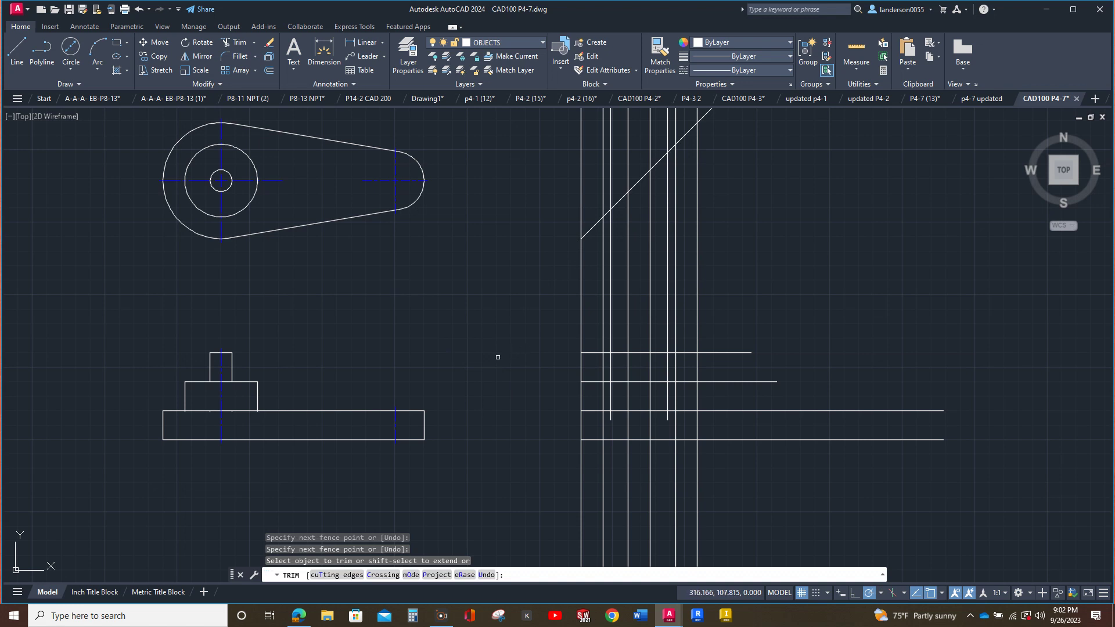
{"action": "mouse_move", "coordinate": [517, 335]}
{"action": "left_mouse_down"}
{"action": "mouse_move", "coordinate": [560, 306]}
{"action": "mouse_move", "coordinate": [787, 296]}
{"action": "mouse_move", "coordinate": [753, 298]}
{"action": "mouse_move", "coordinate": [722, 373]}
{"action": "mouse_move", "coordinate": [744, 453]}
{"action": "mouse_move", "coordinate": [685, 481]}
{"action": "mouse_move", "coordinate": [499, 505]}
{"action": "mouse_move", "coordinate": [624, 505]}
{"action": "left_mouse_up"}
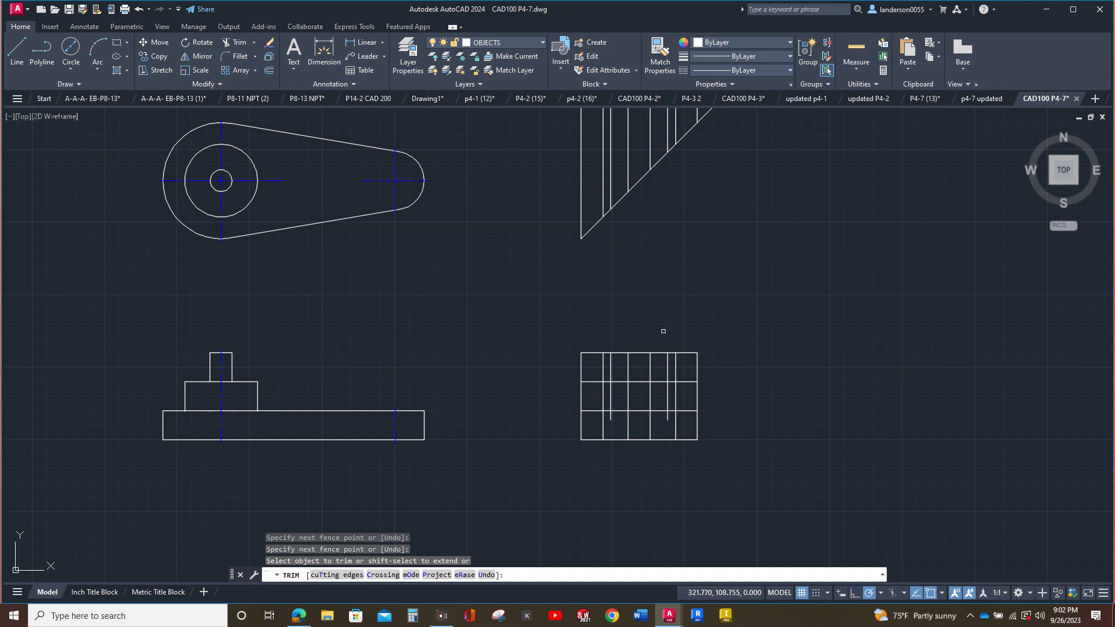
{"action": "mouse_move", "coordinate": [657, 346]}
{"action": "left_mouse_down"}
{"action": "mouse_move", "coordinate": [722, 369]}
{"action": "mouse_move", "coordinate": [705, 365]}
{"action": "mouse_move", "coordinate": [672, 323]}
{"action": "mouse_move", "coordinate": [634, 328]}
{"action": "mouse_move", "coordinate": [601, 369]}
{"action": "mouse_move", "coordinate": [535, 374]}
{"action": "mouse_move", "coordinate": [575, 366]}
{"action": "mouse_move", "coordinate": [621, 317]}
{"action": "left_mouse_up"}
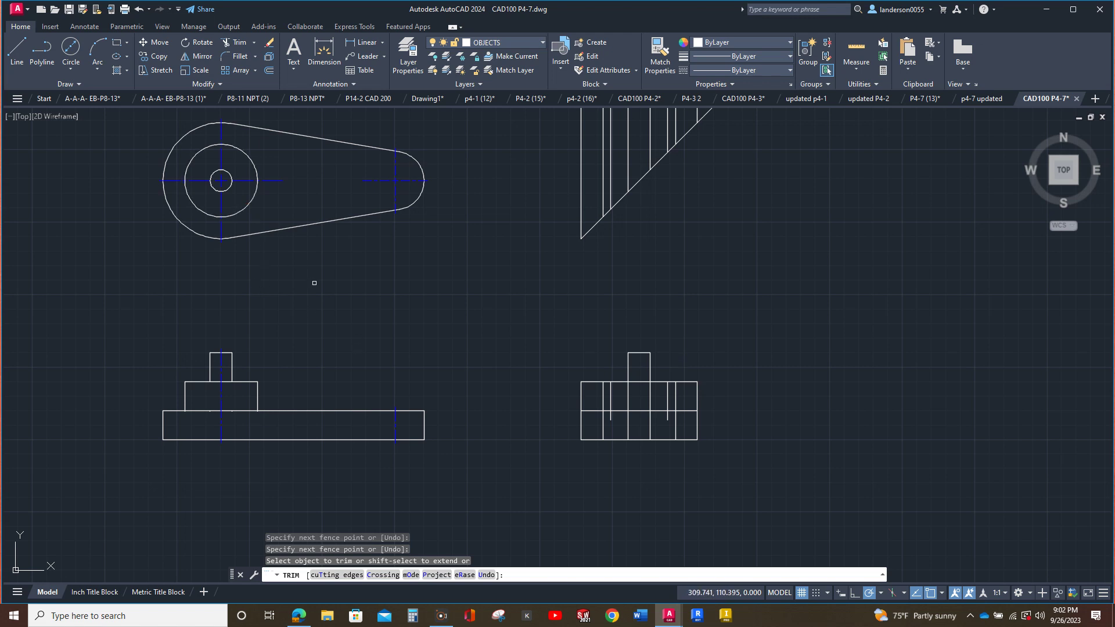
{"action": "key", "text": "Escape"}
{"action": "key", "text": "Escape"}
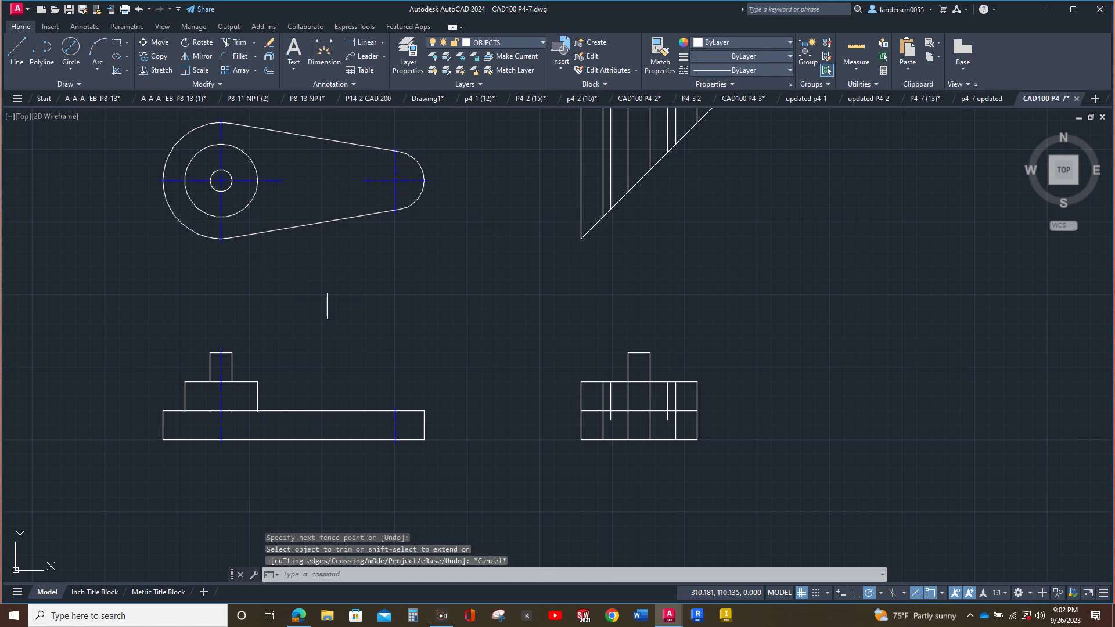
Measure the side view's width, reading 2.5, without placing the dimension
{"action": "left_click", "coordinate": [362, 43]}
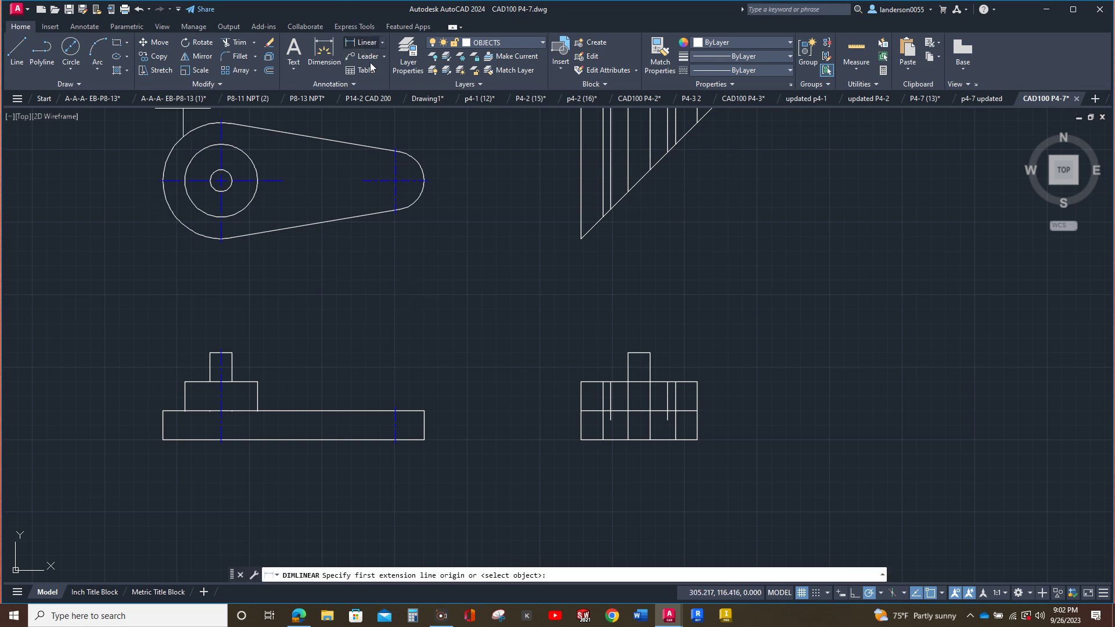
{"action": "left_click", "coordinate": [603, 381]}
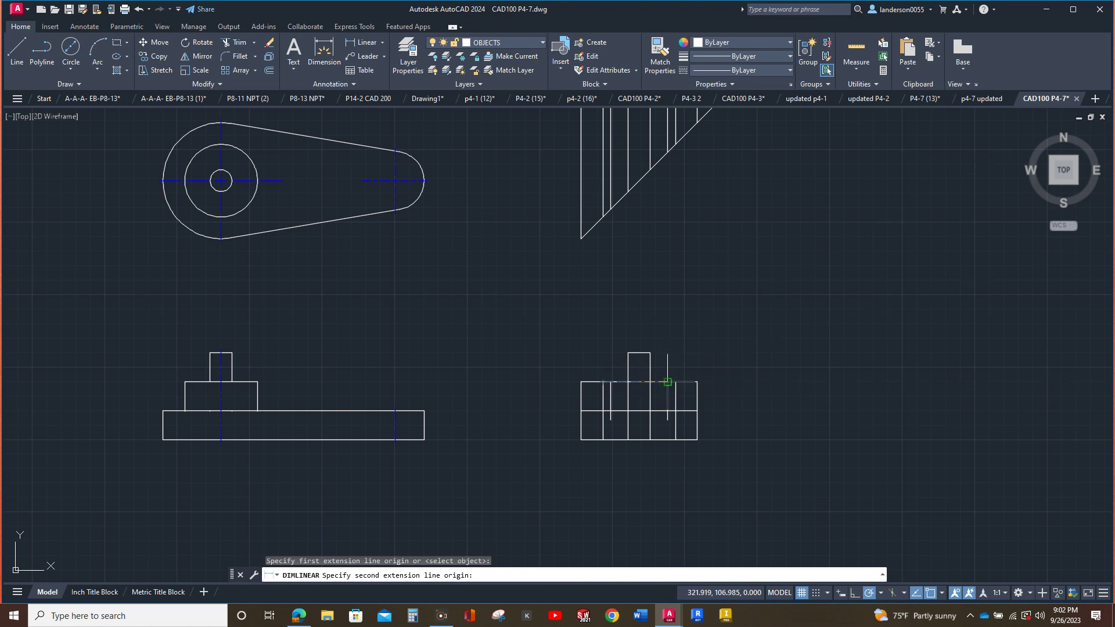
{"action": "left_click", "coordinate": [675, 381]}
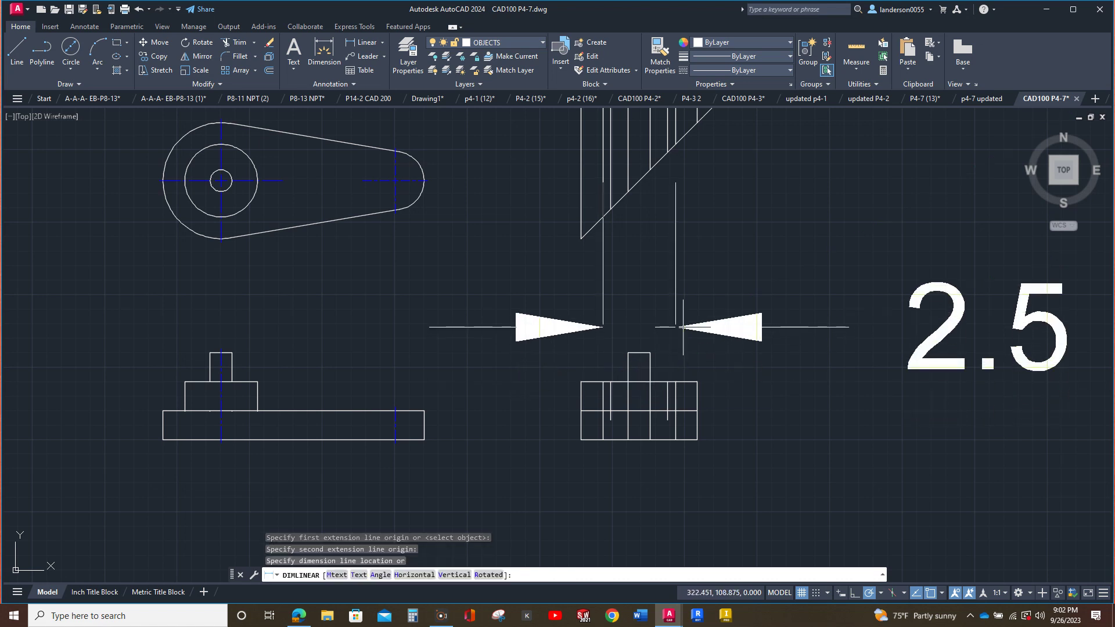
{"action": "key", "text": "Escape"}
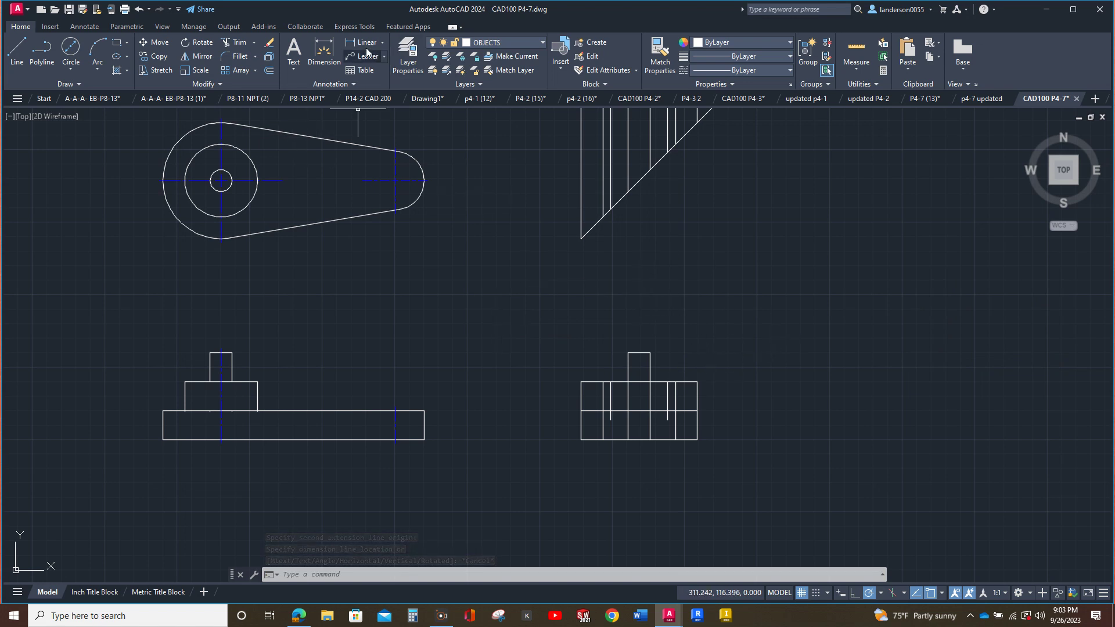
Trim the leftover edge segments and stray lines inside the side view
{"action": "left_click", "coordinate": [236, 43]}
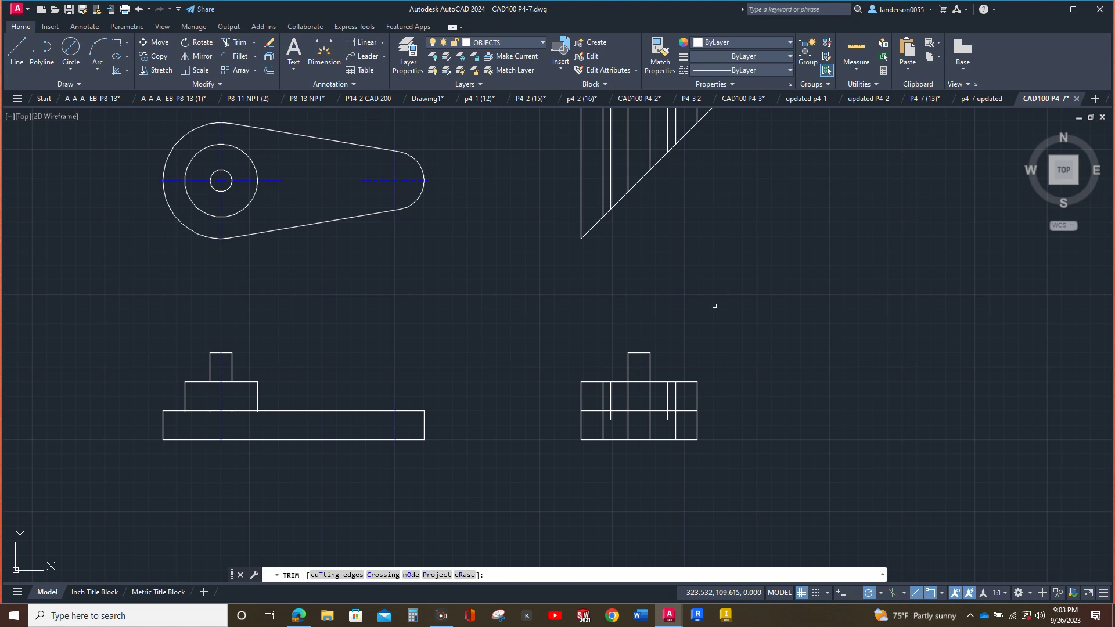
{"action": "left_click", "coordinate": [688, 382]}
{"action": "mouse_move", "coordinate": [714, 406]}
{"action": "left_mouse_down"}
{"action": "mouse_move", "coordinate": [677, 393]}
{"action": "mouse_move", "coordinate": [693, 387]}
{"action": "left_mouse_up"}
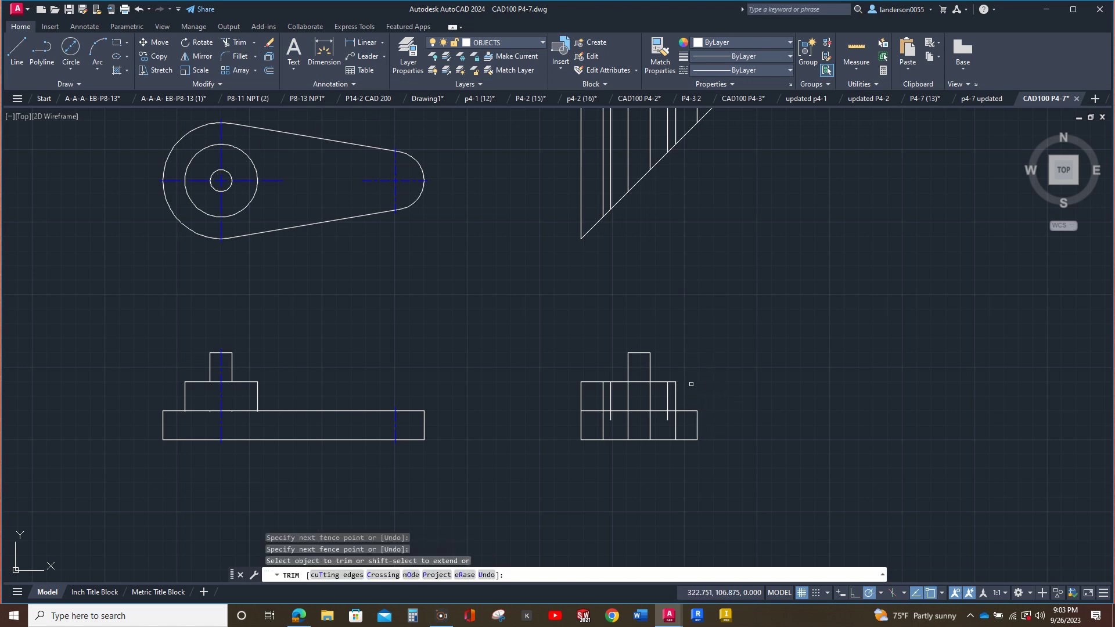
{"action": "mouse_move", "coordinate": [599, 377]}
{"action": "left_mouse_down"}
{"action": "mouse_move", "coordinate": [558, 398]}
{"action": "mouse_move", "coordinate": [574, 401]}
{"action": "left_mouse_up"}
{"action": "left_click", "coordinate": [610, 399]}
{"action": "mouse_move", "coordinate": [656, 386]}
{"action": "left_mouse_down"}
{"action": "mouse_move", "coordinate": [604, 404]}
{"action": "mouse_move", "coordinate": [634, 407]}
{"action": "mouse_move", "coordinate": [651, 430]}
{"action": "mouse_move", "coordinate": [621, 429]}
{"action": "mouse_move", "coordinate": [672, 424]}
{"action": "mouse_move", "coordinate": [591, 430]}
{"action": "left_mouse_up"}
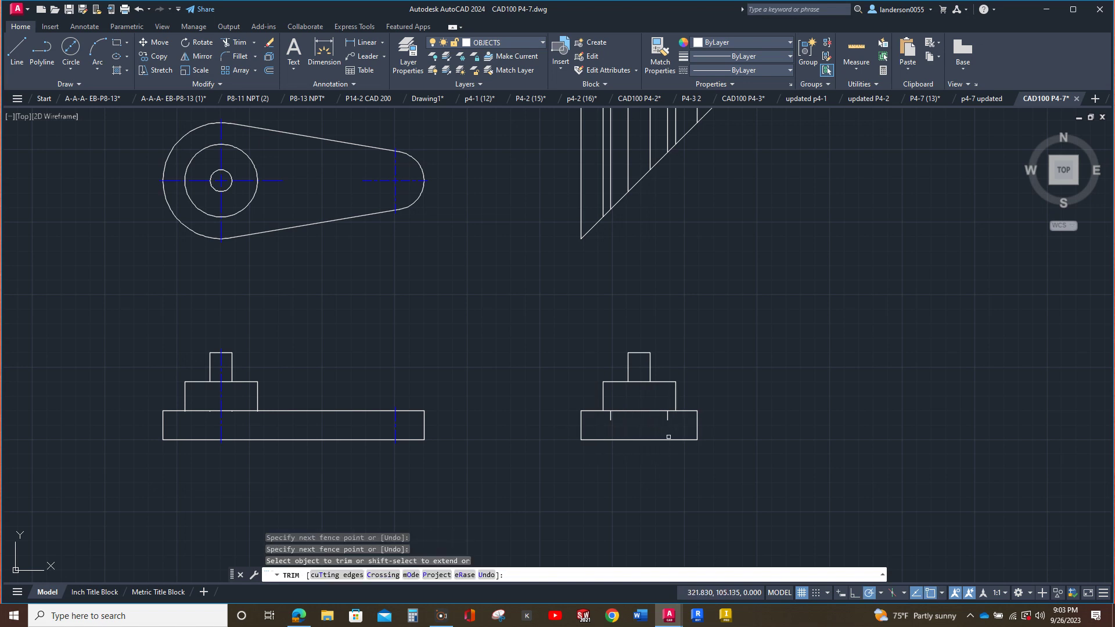
Extend the side view's two short inner verticals to the base edge, splitting it in three
{"action": "left_click", "coordinate": [254, 42]}
{"action": "left_click", "coordinate": [251, 84]}
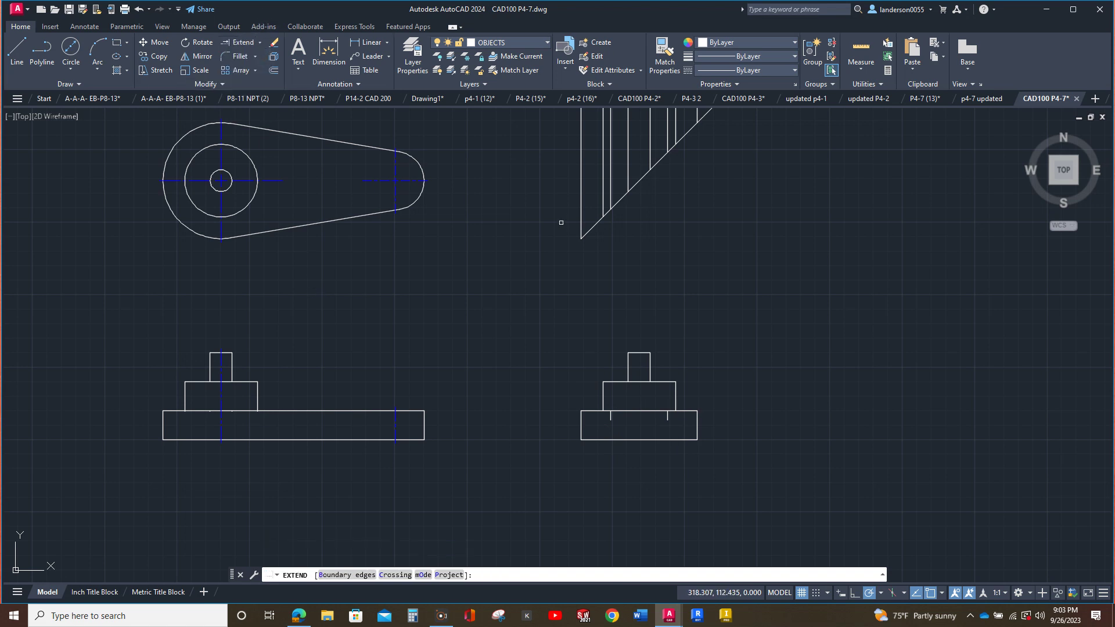
{"action": "left_click", "coordinate": [610, 418]}
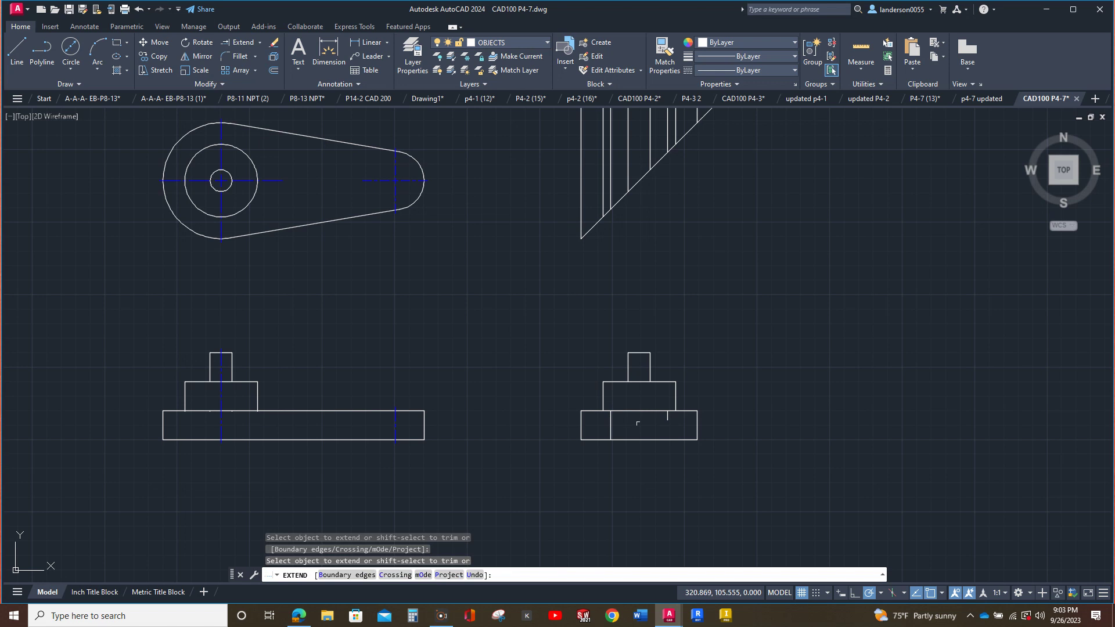
{"action": "left_click", "coordinate": [669, 429]}
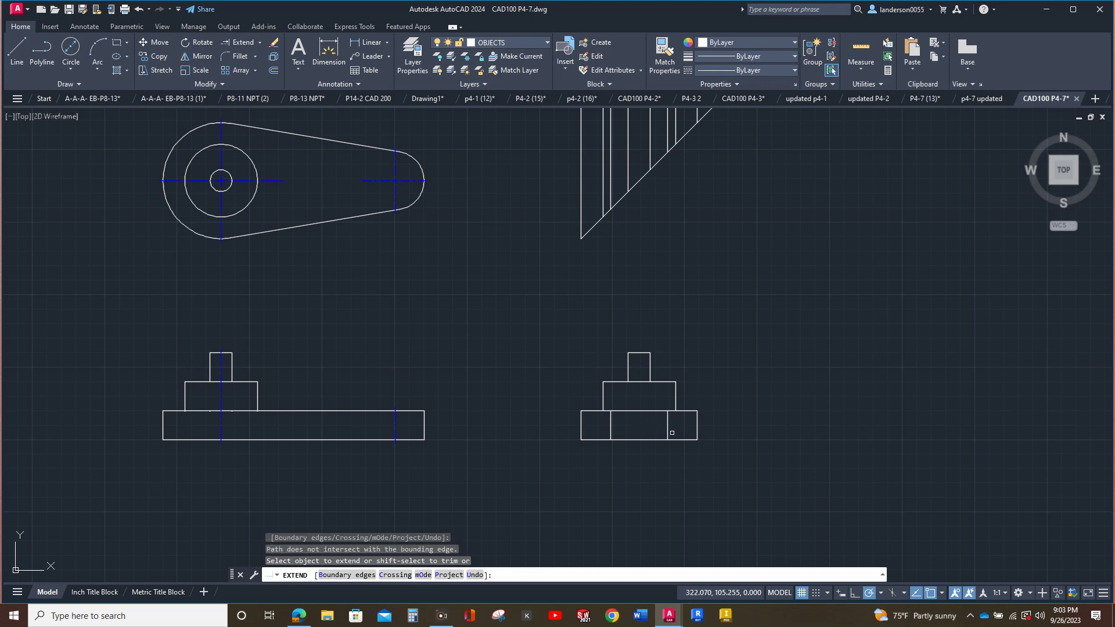
{"action": "key", "text": "Escape"}
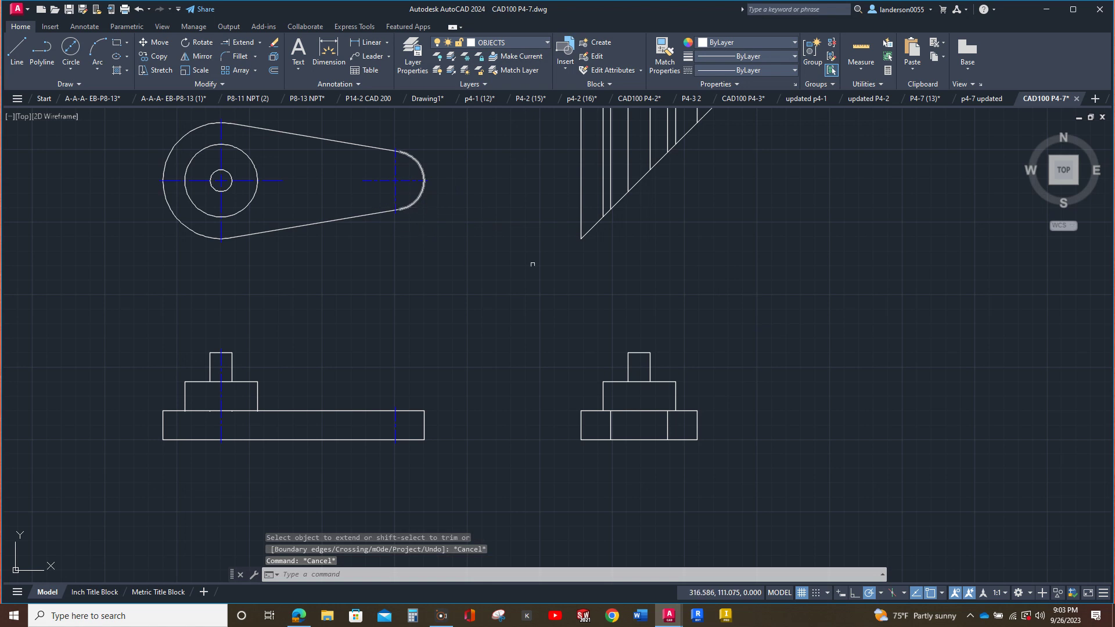
Erase the leftover miter and projection lines above the right view
{"action": "scroll", "coordinate": [592, 285], "scroll_direction": "down", "scroll_amount": 4}
{"action": "middle_click_drag", "start_coordinate": [608, 283], "coordinate": [593, 321]}
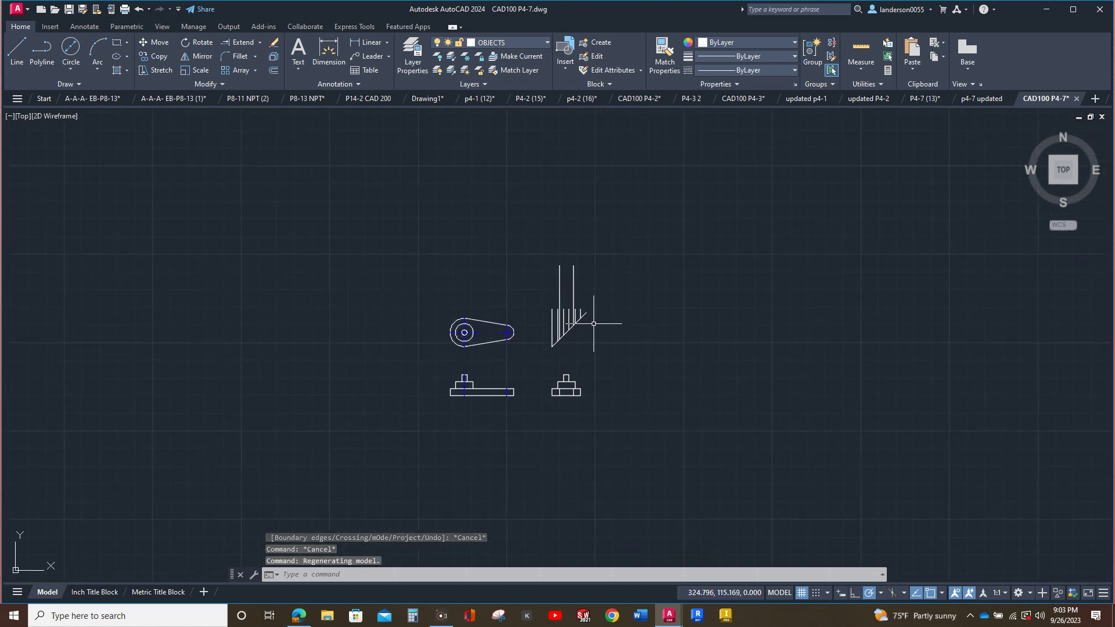
{"action": "mouse_move", "coordinate": [593, 321]}
{"action": "left_mouse_down"}
{"action": "mouse_move", "coordinate": [549, 315]}
{"action": "mouse_move", "coordinate": [541, 293]}
{"action": "mouse_move", "coordinate": [598, 233]}
{"action": "left_mouse_up"}
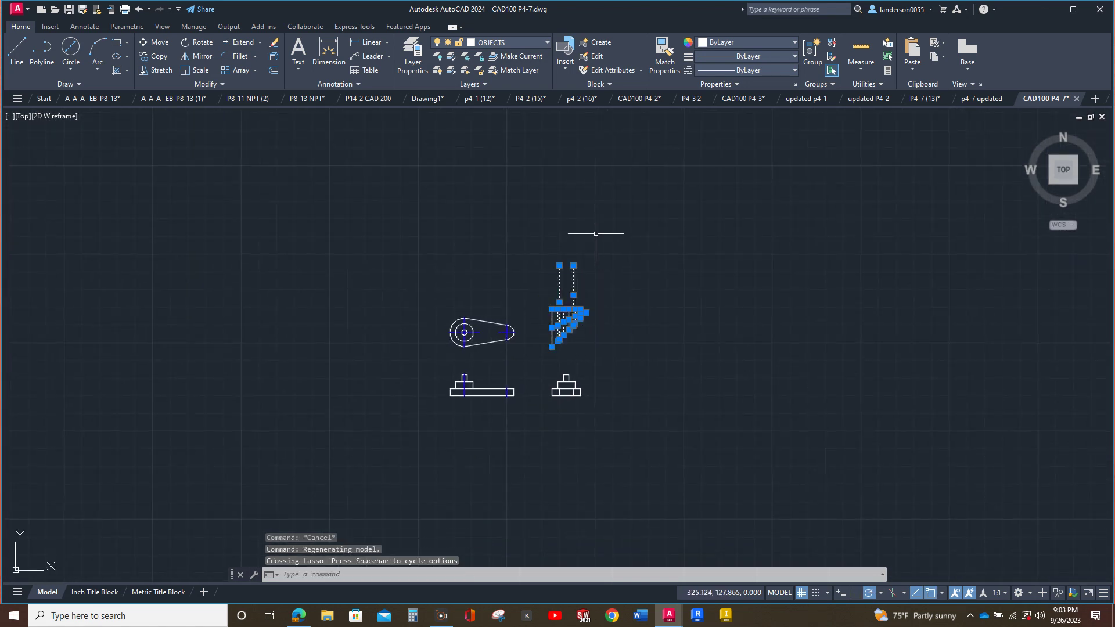
{"action": "key", "text": "Delete"}
Set the model's annotation scale to 1:2 and shift the views slightly right and down
{"action": "scroll", "coordinate": [550, 405], "scroll_direction": "up", "scroll_amount": 6}
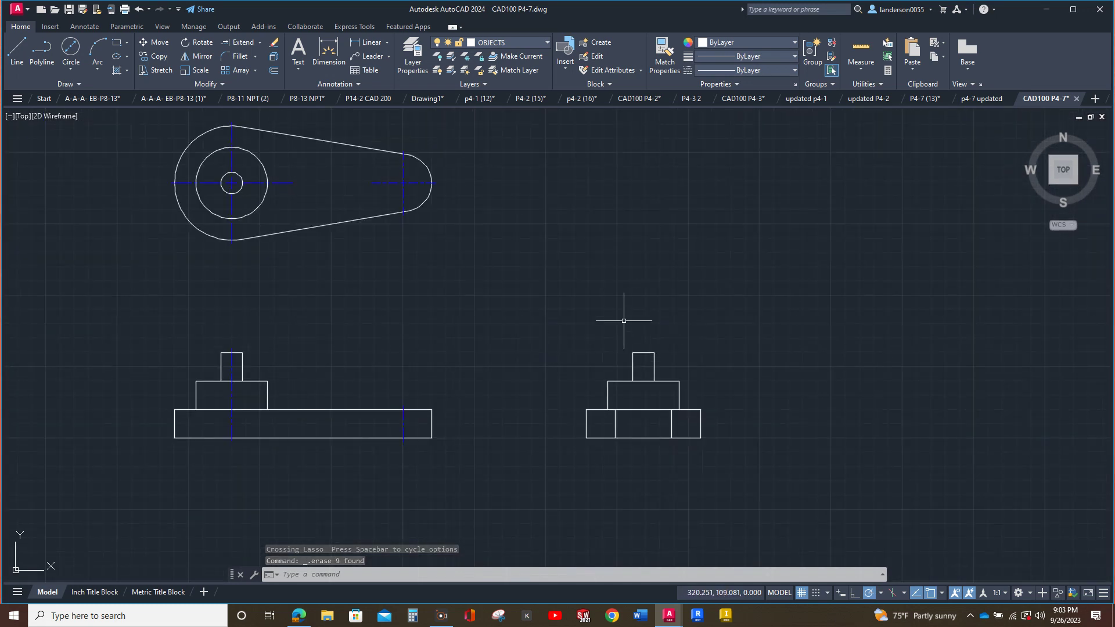
{"action": "left_click", "coordinate": [997, 597]}
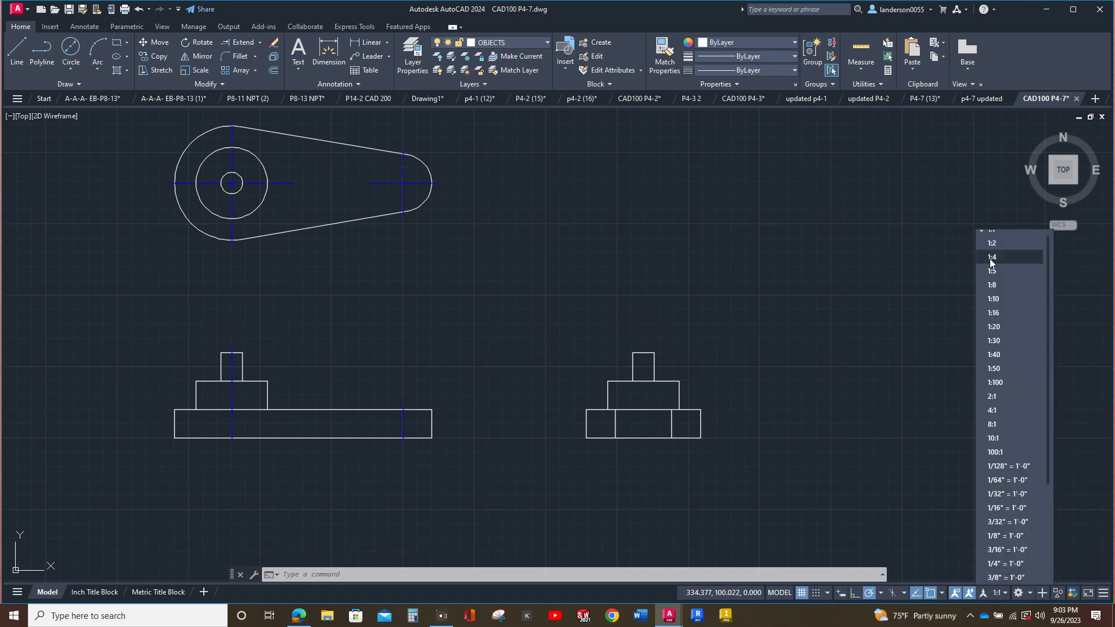
{"action": "left_click", "coordinate": [994, 250]}
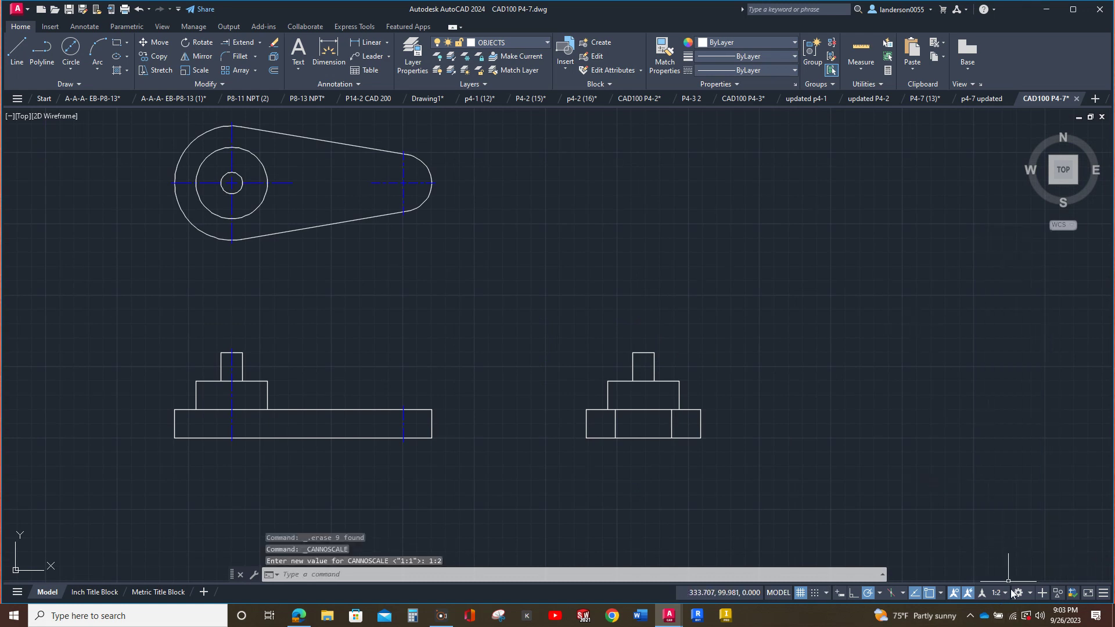
{"action": "mouse_move", "coordinate": [857, 374]}
{"action": "middle_mouse_down"}
{"action": "mouse_move", "coordinate": [870, 394]}
{"action": "mouse_move", "coordinate": [922, 398]}
{"action": "middle_mouse_up"}
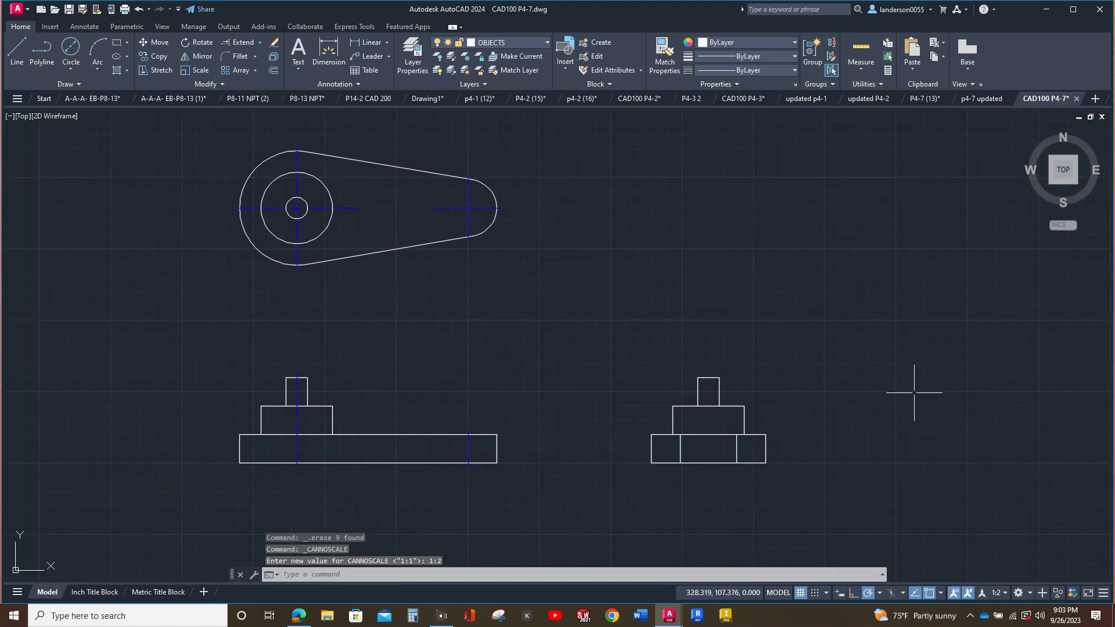
Show the three views in the Inch Title Block viewport at 1:2, centered in the title block
{"action": "left_click", "coordinate": [95, 592]}
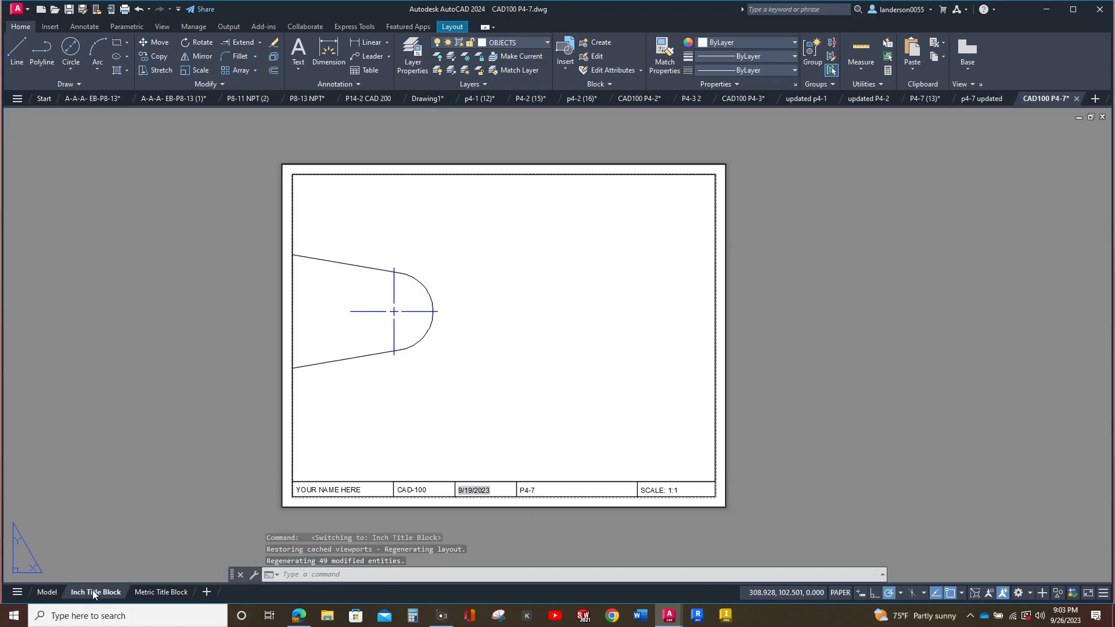
{"action": "double_click", "coordinate": [510, 332]}
{"action": "scroll", "coordinate": [510, 332], "scroll_direction": "down", "scroll_amount": 6}
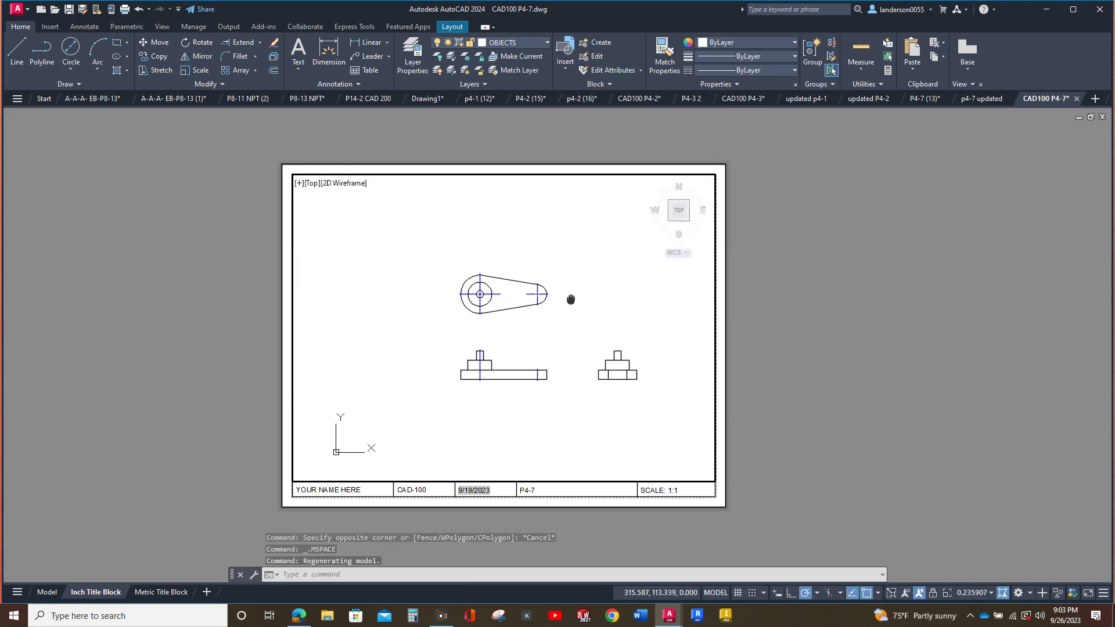
{"action": "left_click", "coordinate": [970, 592]}
{"action": "left_click", "coordinate": [958, 257]}
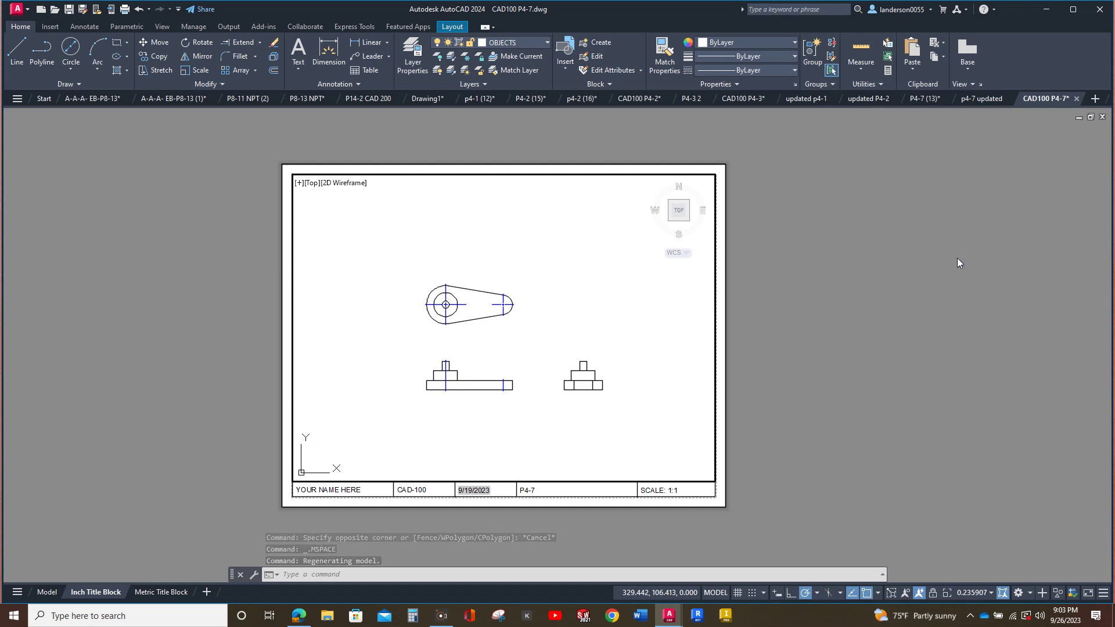
{"action": "mouse_move", "coordinate": [676, 406]}
{"action": "middle_mouse_down"}
{"action": "mouse_move", "coordinate": [672, 385]}
{"action": "mouse_move", "coordinate": [656, 385]}
{"action": "middle_mouse_up"}
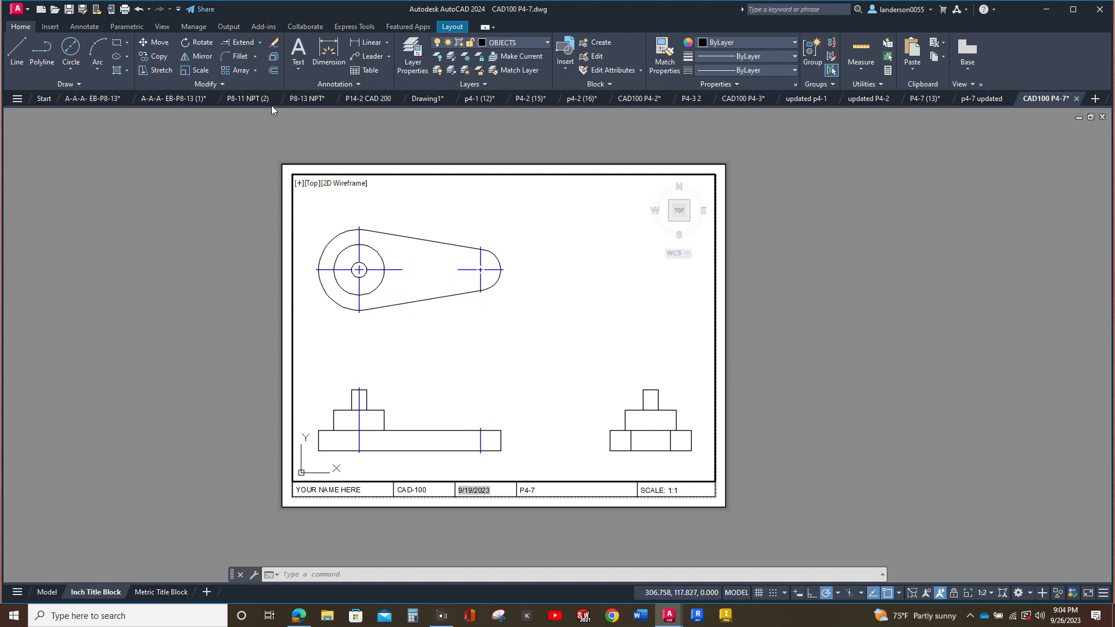
On the CENTER layer, add a centerline between the two sides of the right view's boss
{"action": "left_click", "coordinate": [546, 41]}
{"action": "left_click", "coordinate": [503, 76]}
{"action": "left_click", "coordinate": [85, 26]}
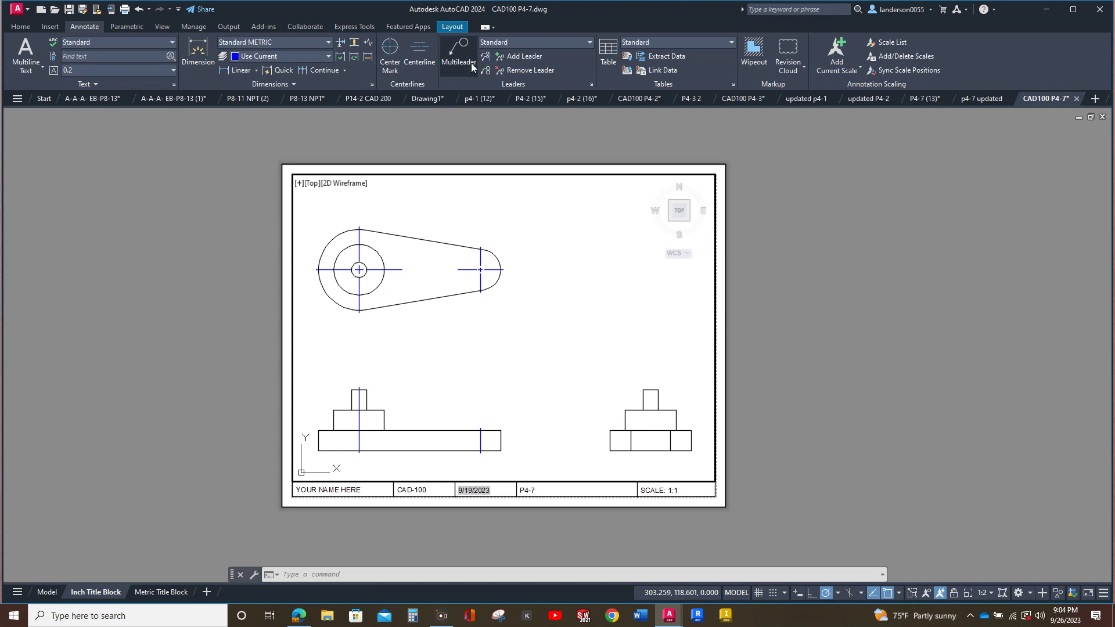
{"action": "left_click", "coordinate": [419, 54]}
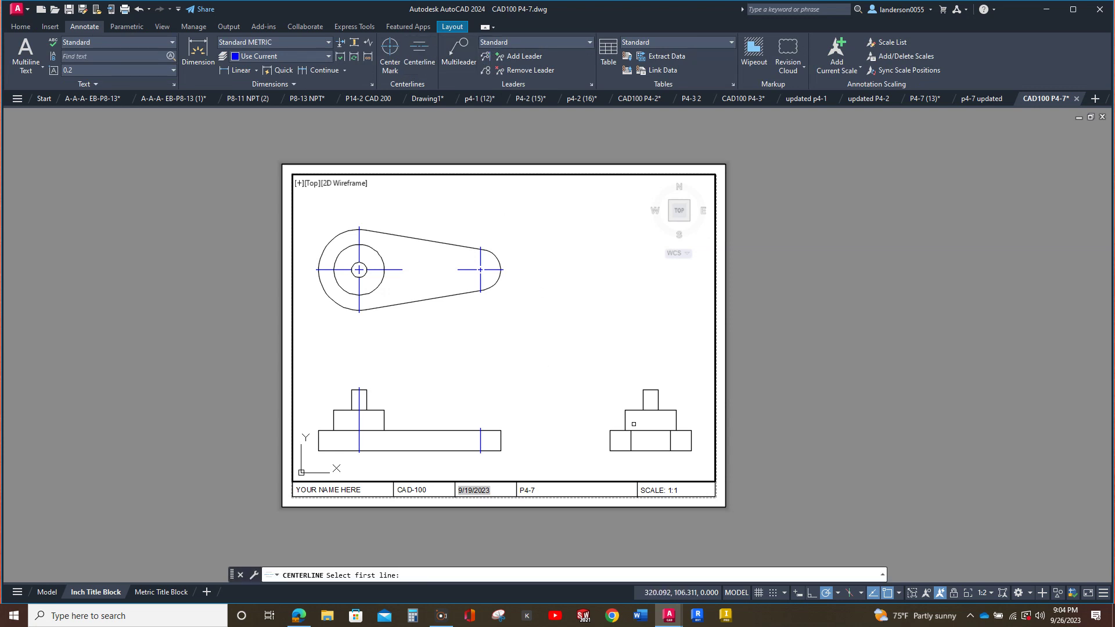
{"action": "left_click", "coordinate": [626, 422]}
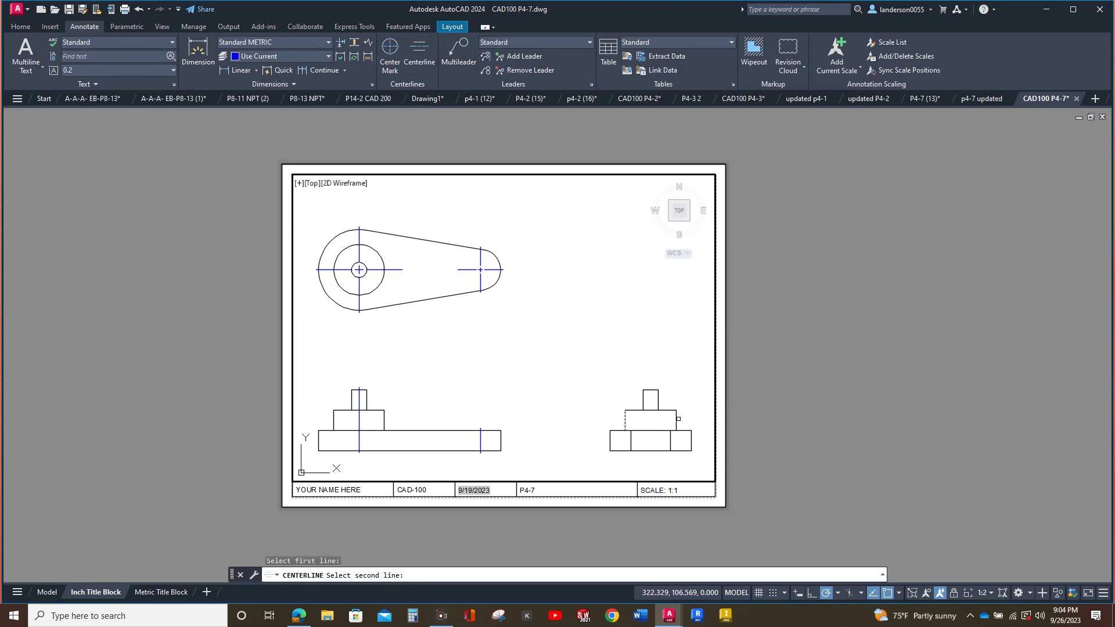
{"action": "left_click", "coordinate": [677, 419]}
{"action": "key", "text": "Escape"}
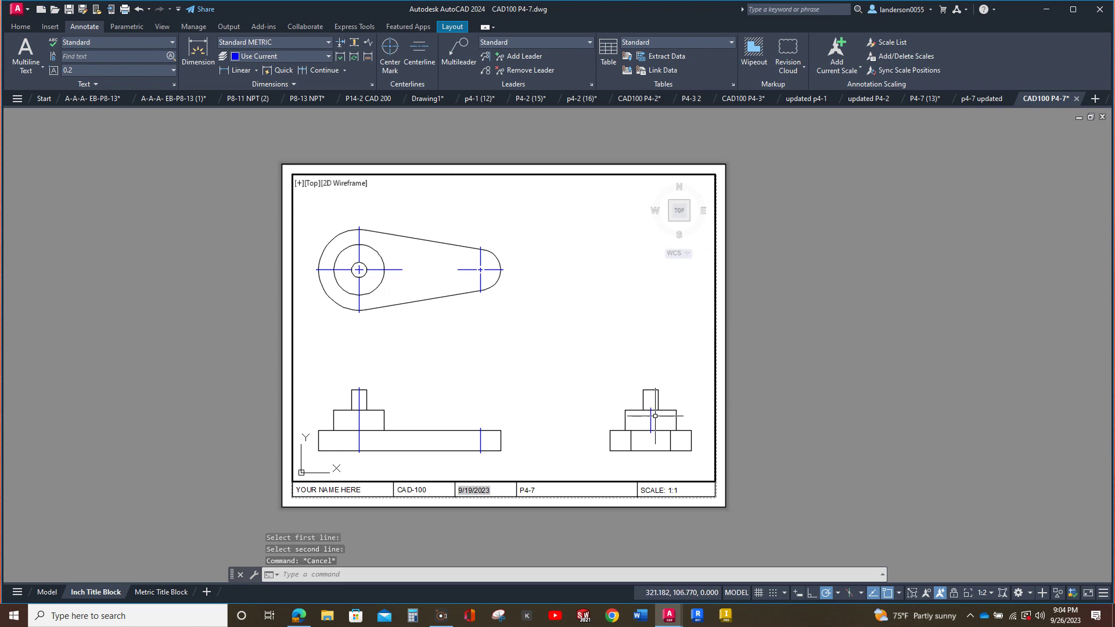
Stretch the right view's centerline top endpoint upward above the view
{"action": "left_click", "coordinate": [649, 425]}
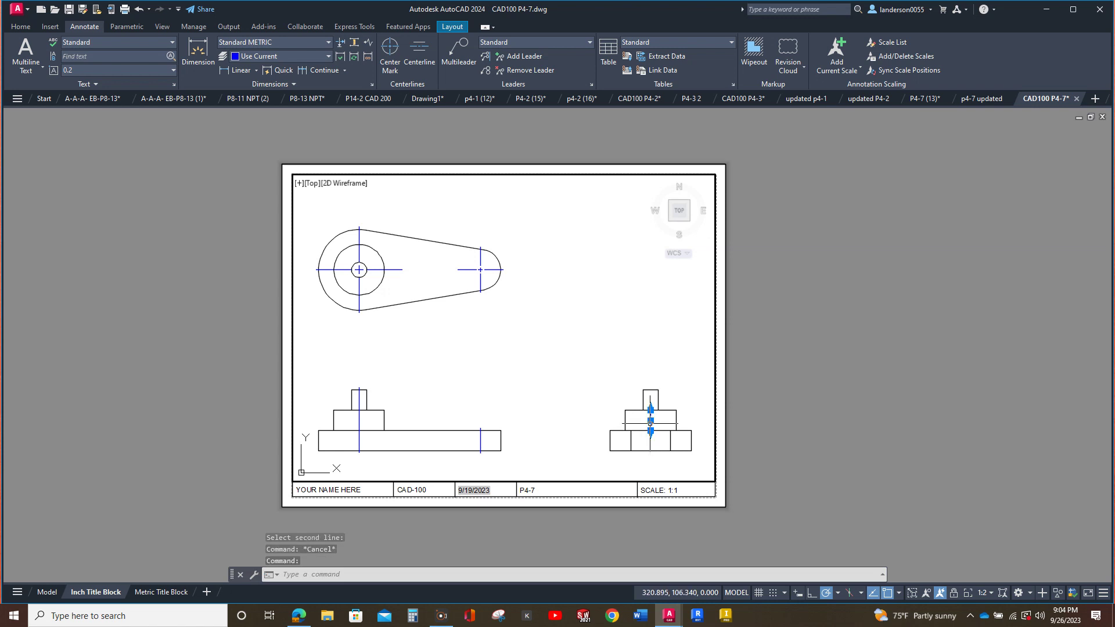
{"action": "left_click", "coordinate": [650, 410]}
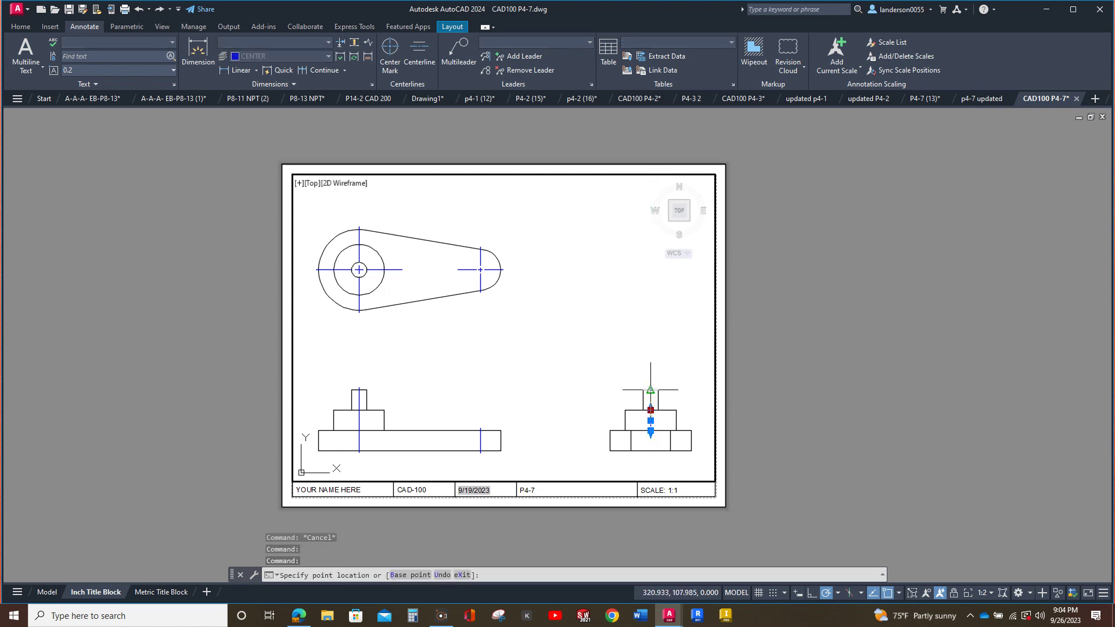
{"action": "left_click", "coordinate": [650, 388]}
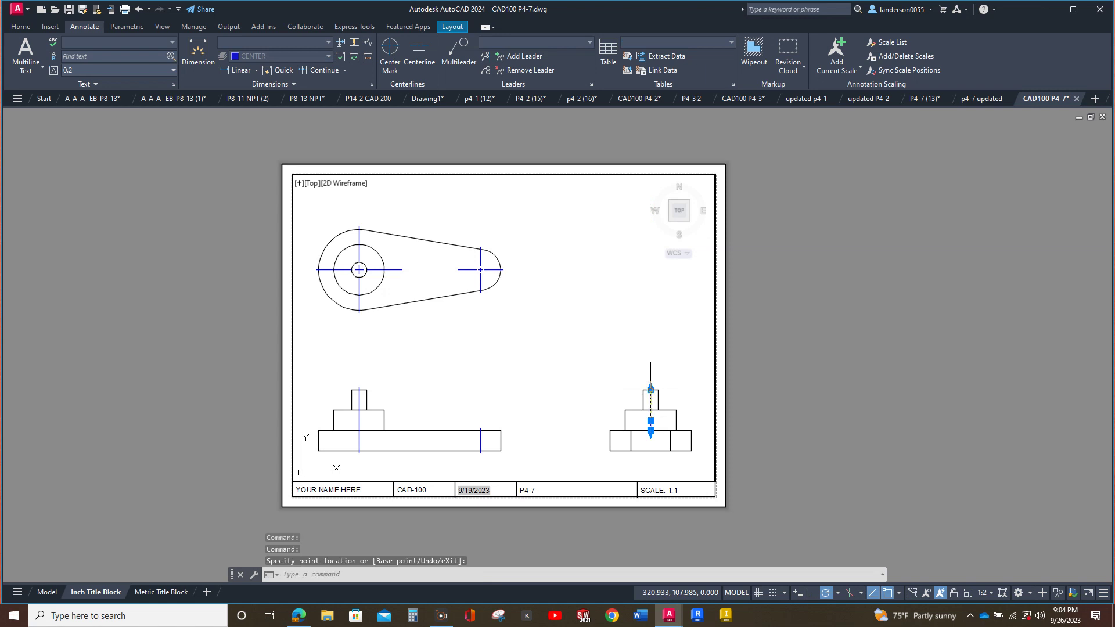
{"action": "left_click", "coordinate": [651, 430]}
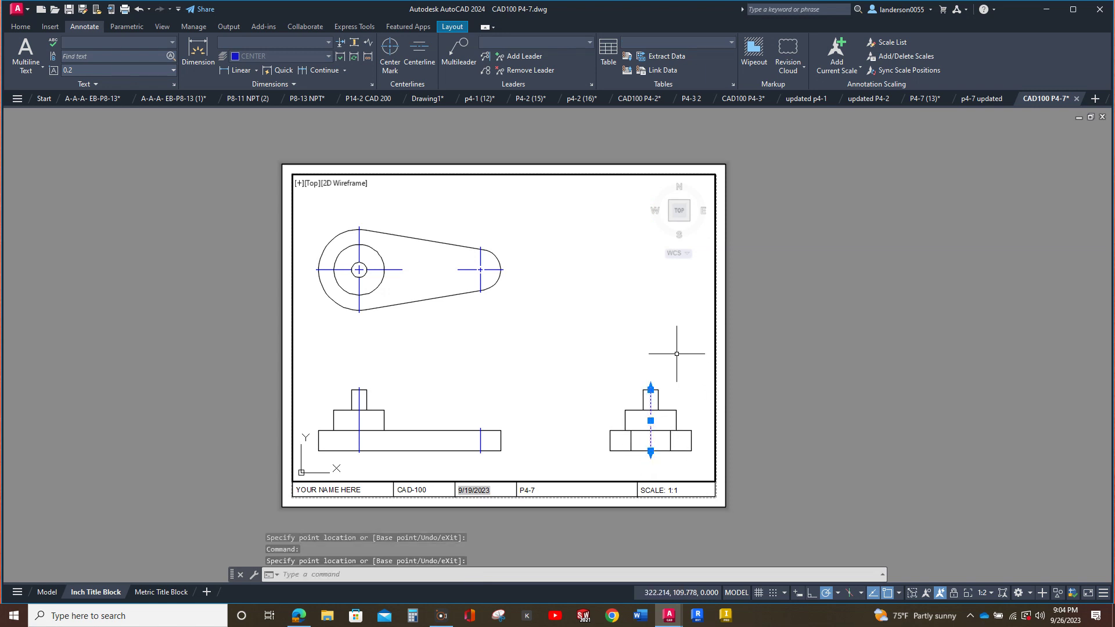
{"action": "key", "text": "Escape"}
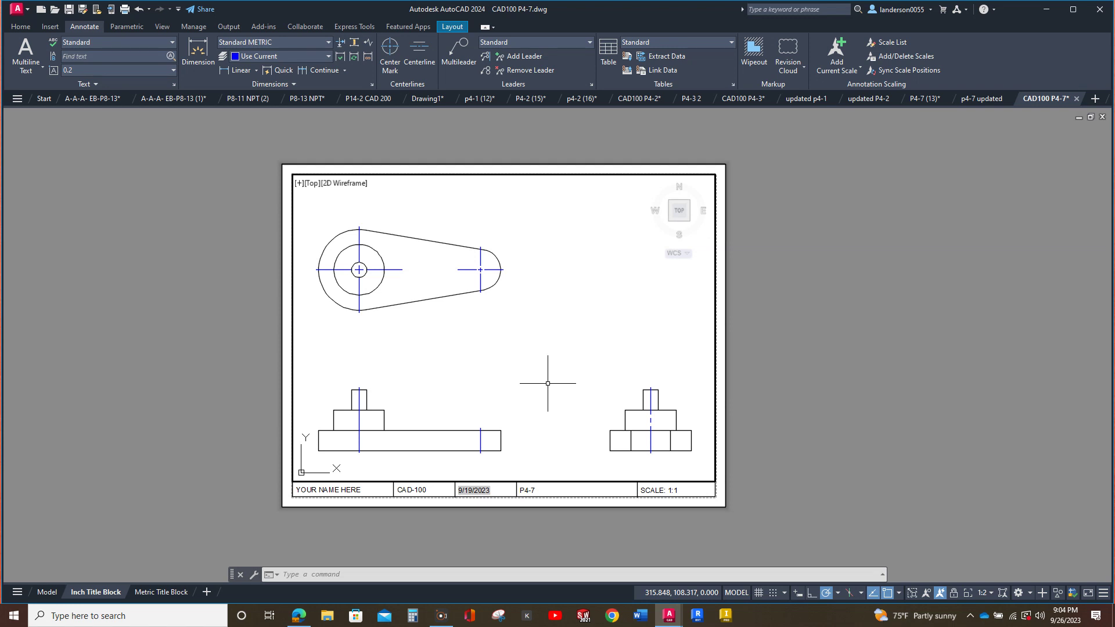
Set the linetype scale (LTS) to 0.5 so the centerlines show broken dashes
{"action": "type", "text": "LTS"}
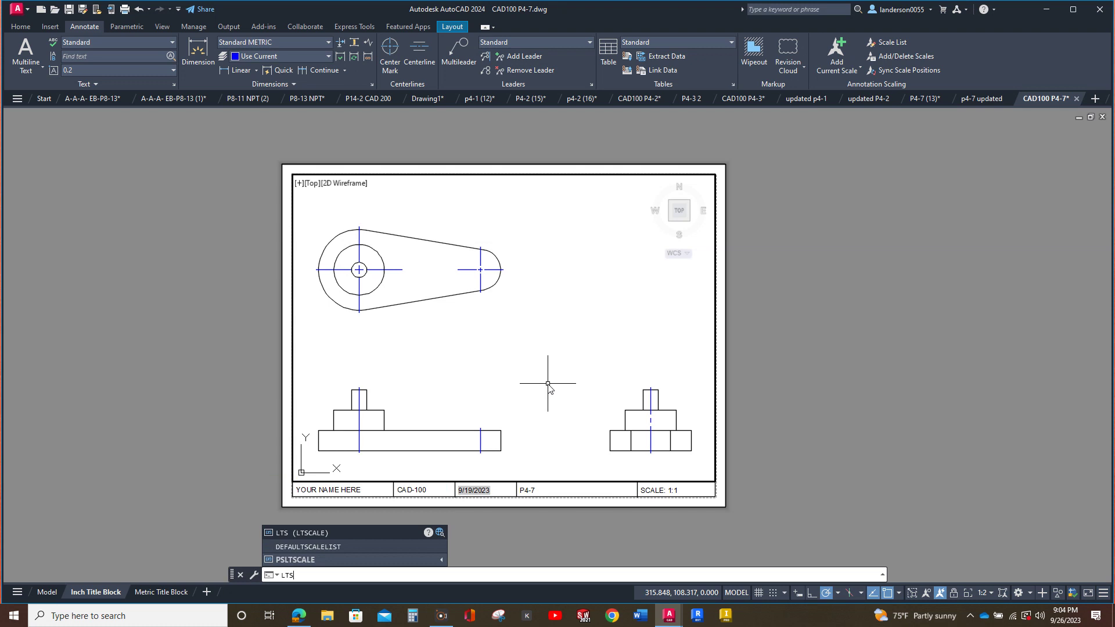
{"action": "key", "text": "Return"}
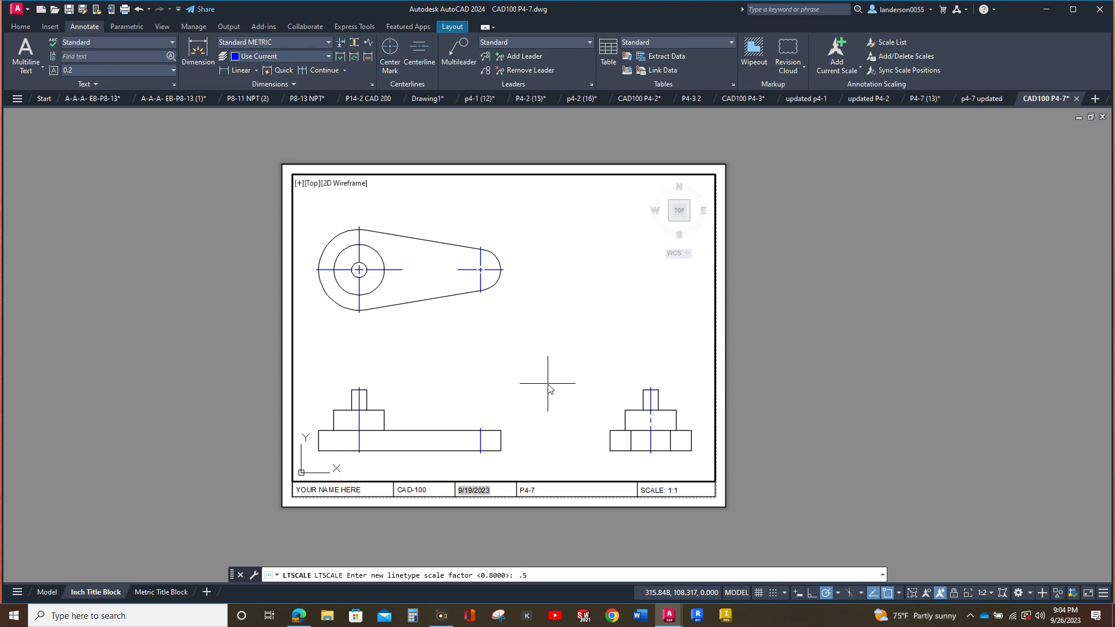
{"action": "key", "text": "Return"}
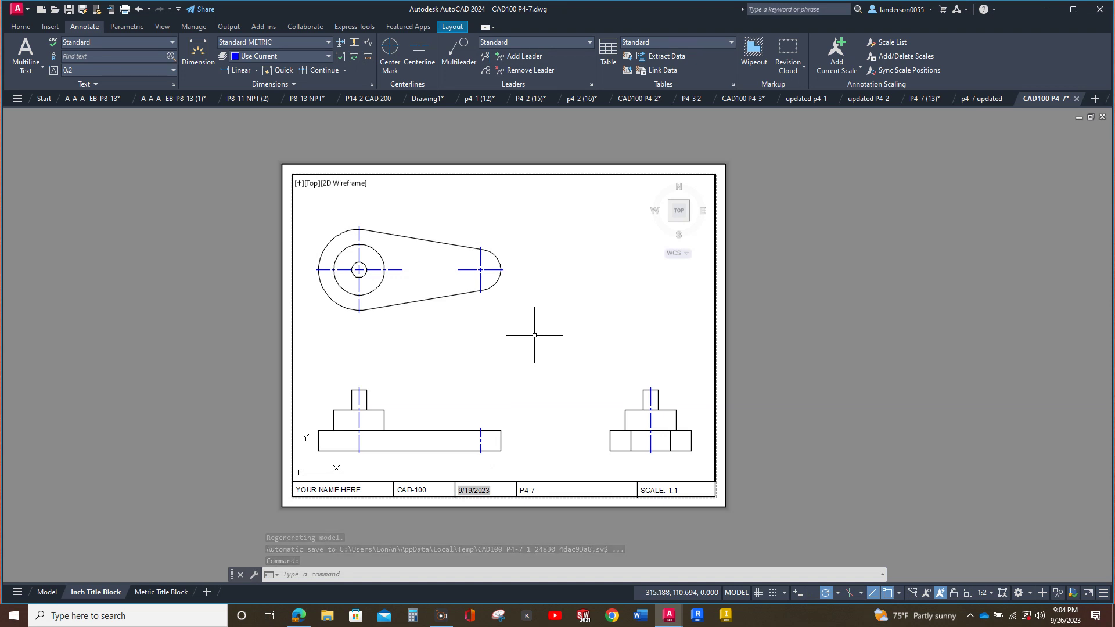
Change the title block's SCALE text from 1:1 to 1:2
{"action": "double_click", "coordinate": [676, 494]}
{"action": "double_click", "coordinate": [676, 492]}
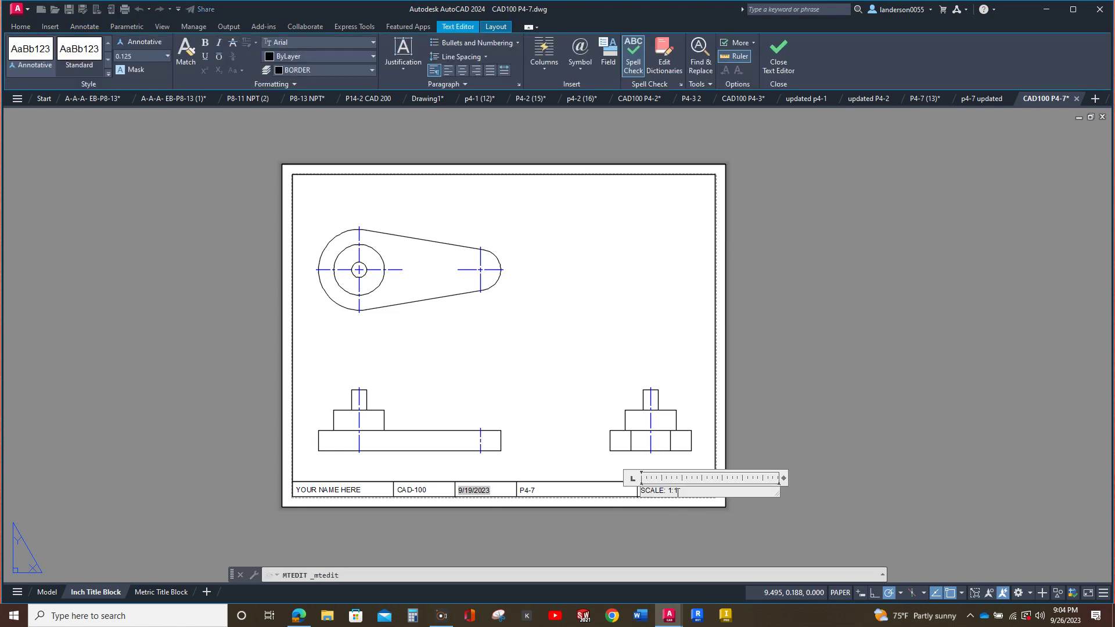
{"action": "key", "text": "BackSpace"}
{"action": "key", "text": "Return"}
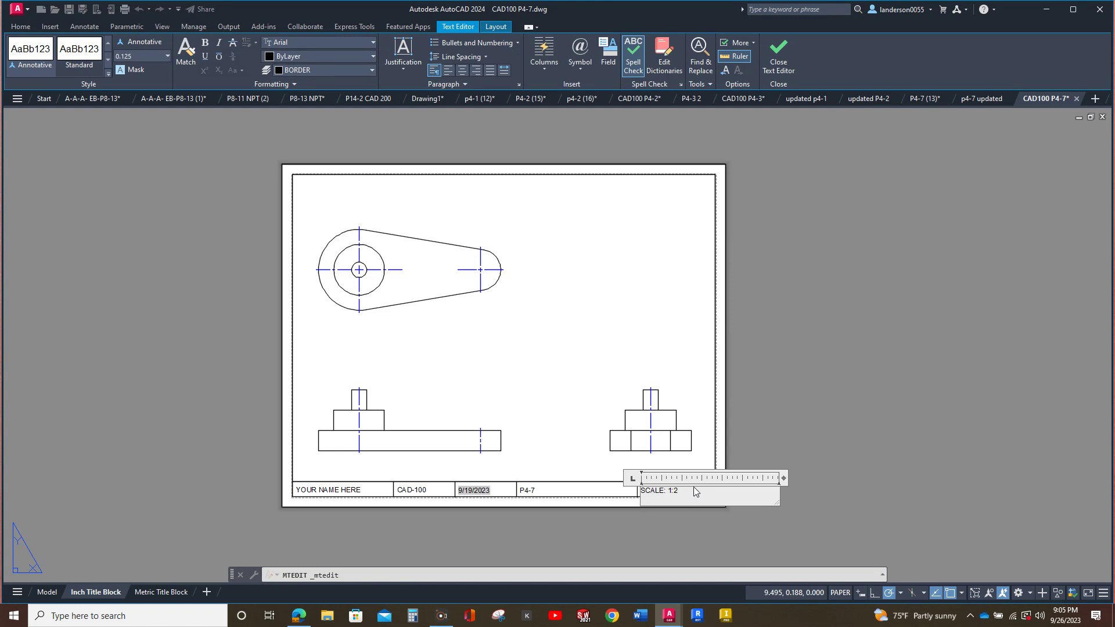
{"action": "left_click", "coordinate": [952, 379]}
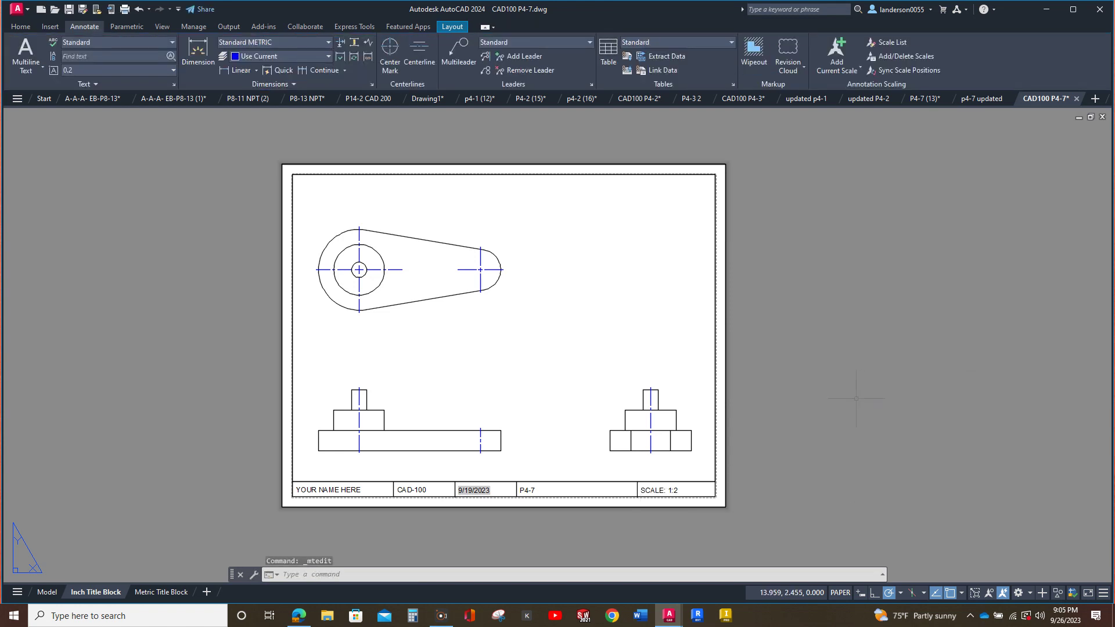